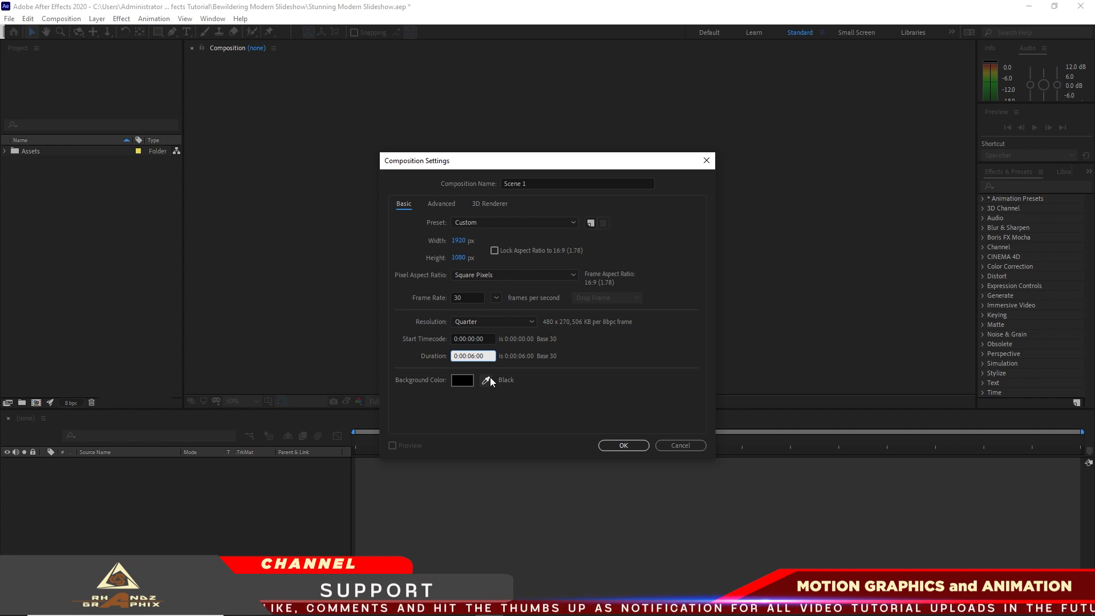
Finish creating the Scene 1 composition and add another 1920 x 1080, 7-second composition named Media 1
click(624, 446)
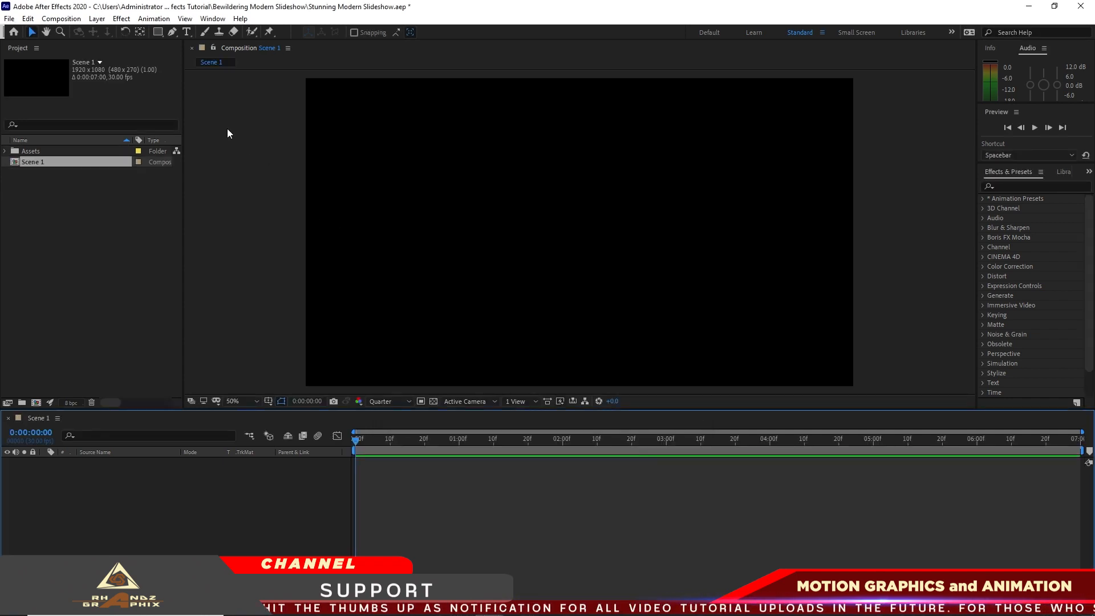
click(61, 19)
click(71, 33)
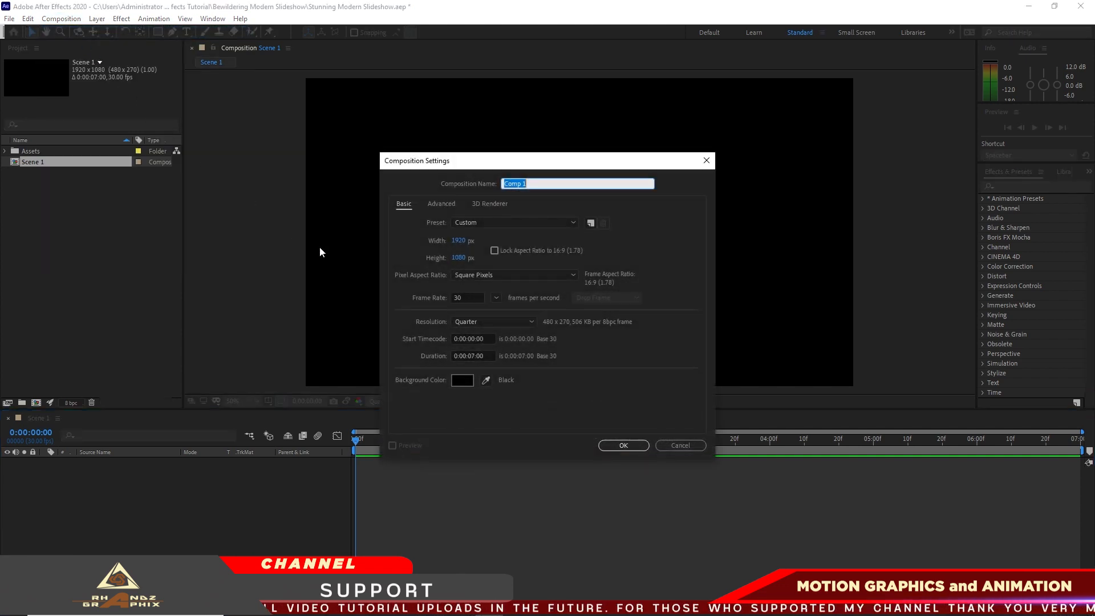
text(Medi)
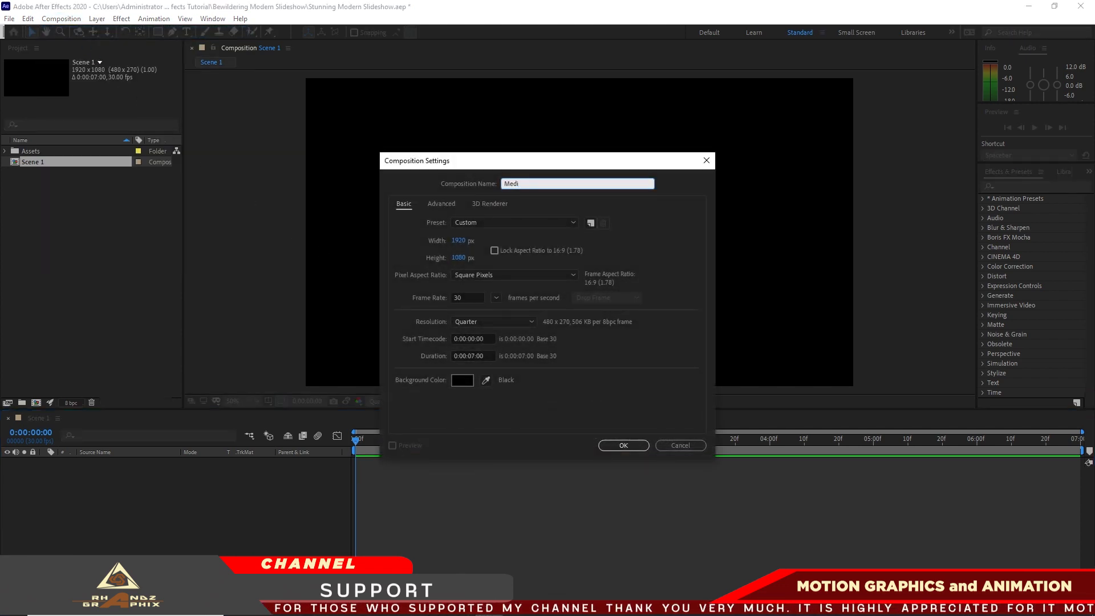
text(a 1)
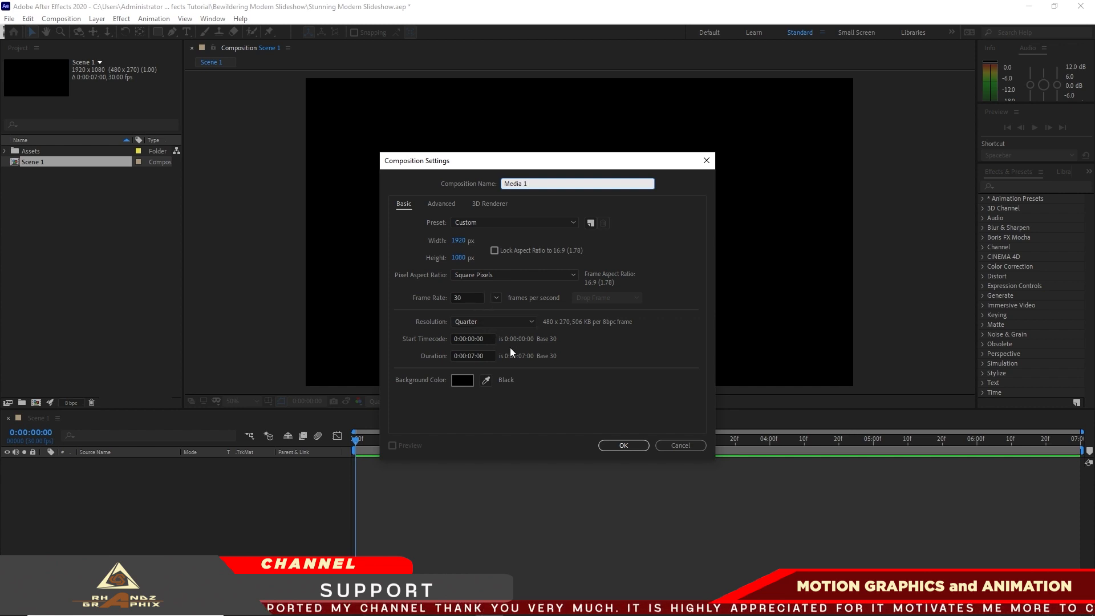
click(616, 445)
Create a 1920 x 1080, 30 fps, 7-second composition named IV Placeholder 1
click(78, 21)
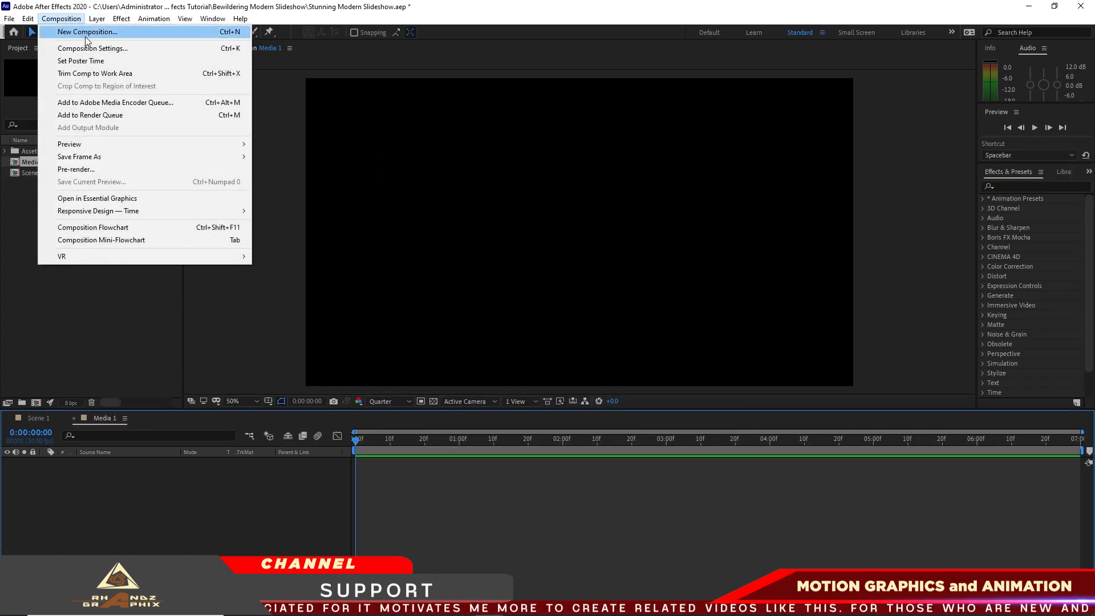
click(87, 33)
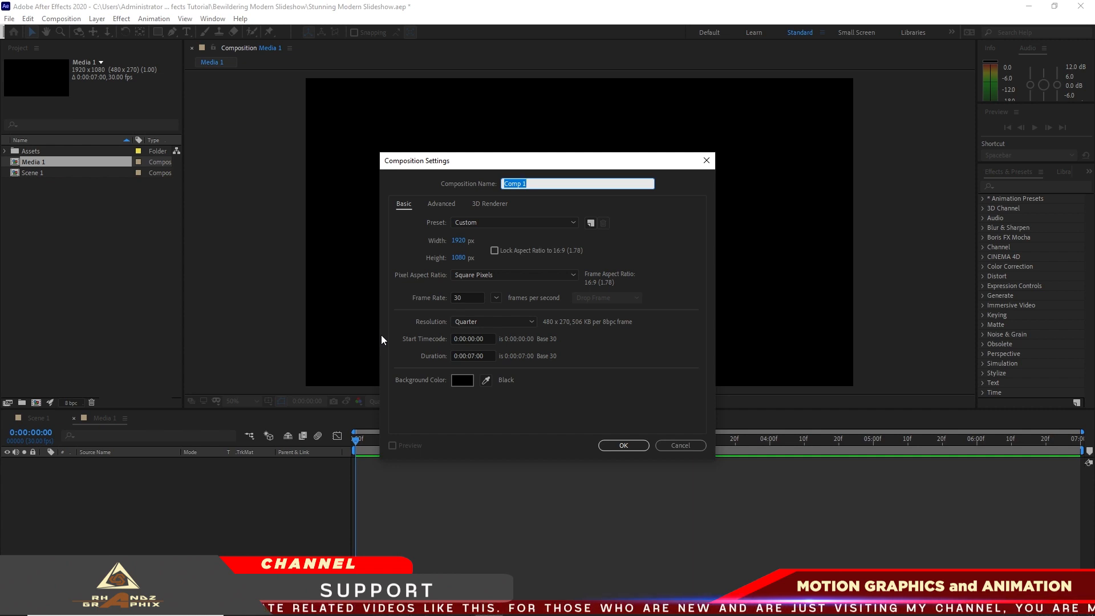
key(BackSpace)
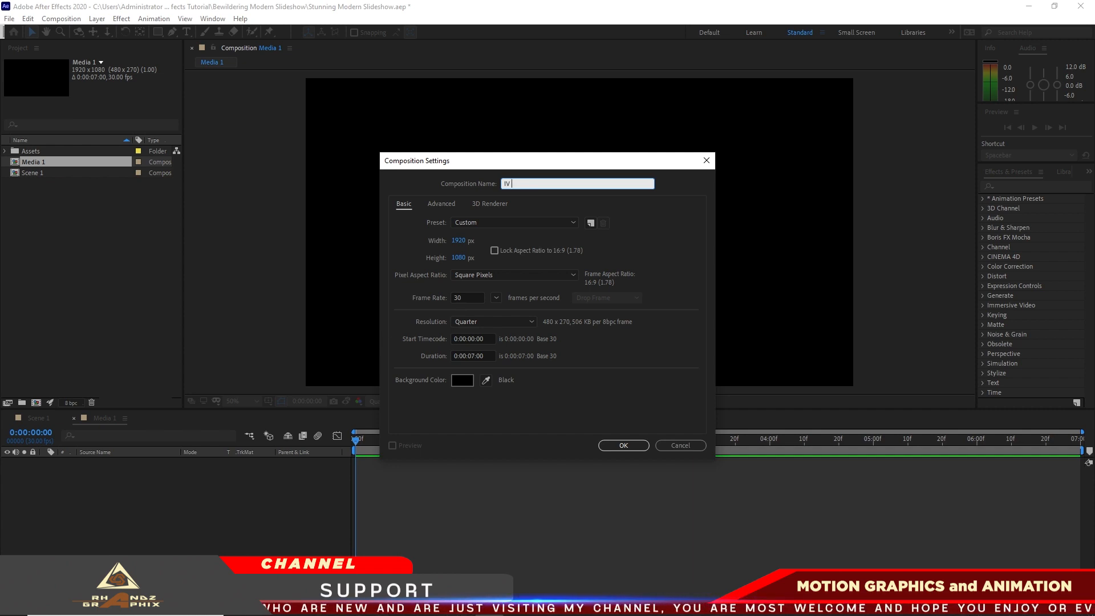
text(IV Place)
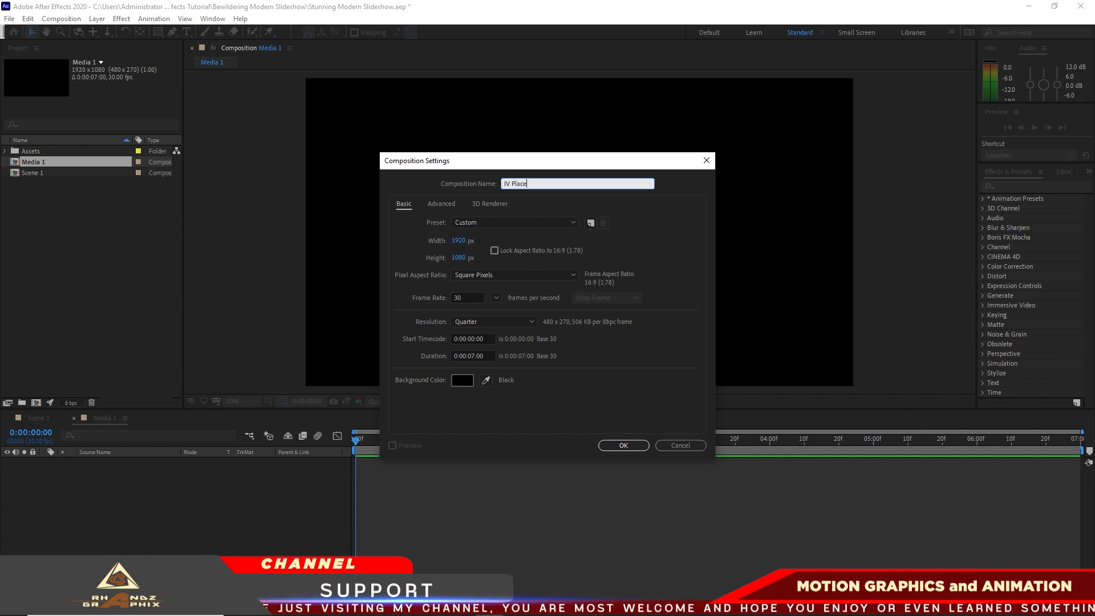
text(holder 1)
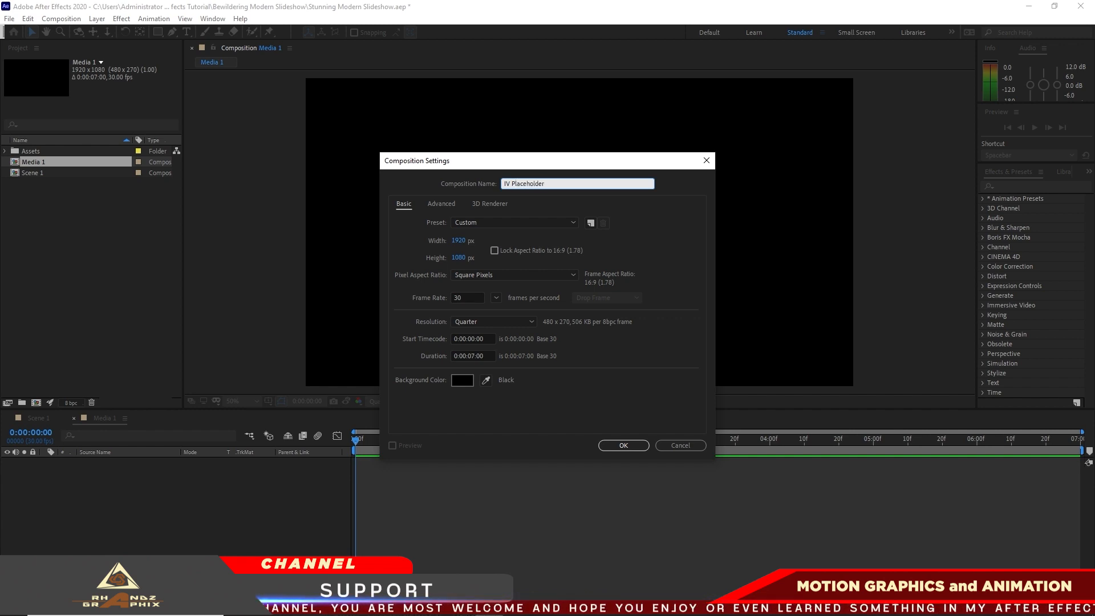
click(630, 447)
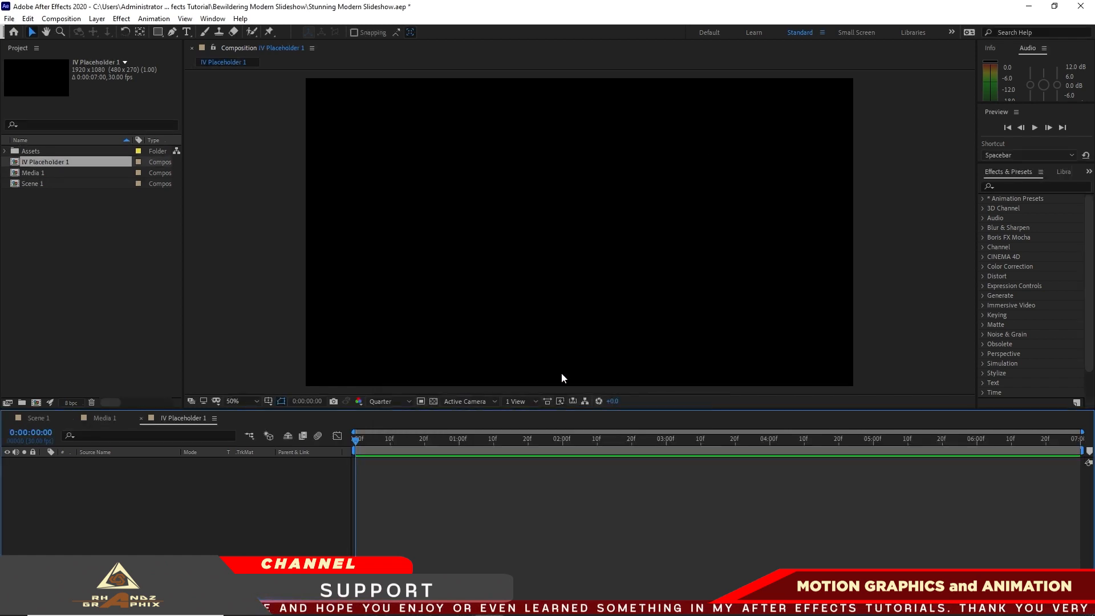
Create a 1920 x 1080, 30 fps, 7-second composition named Text Placeholder 1
click(61, 18)
click(84, 32)
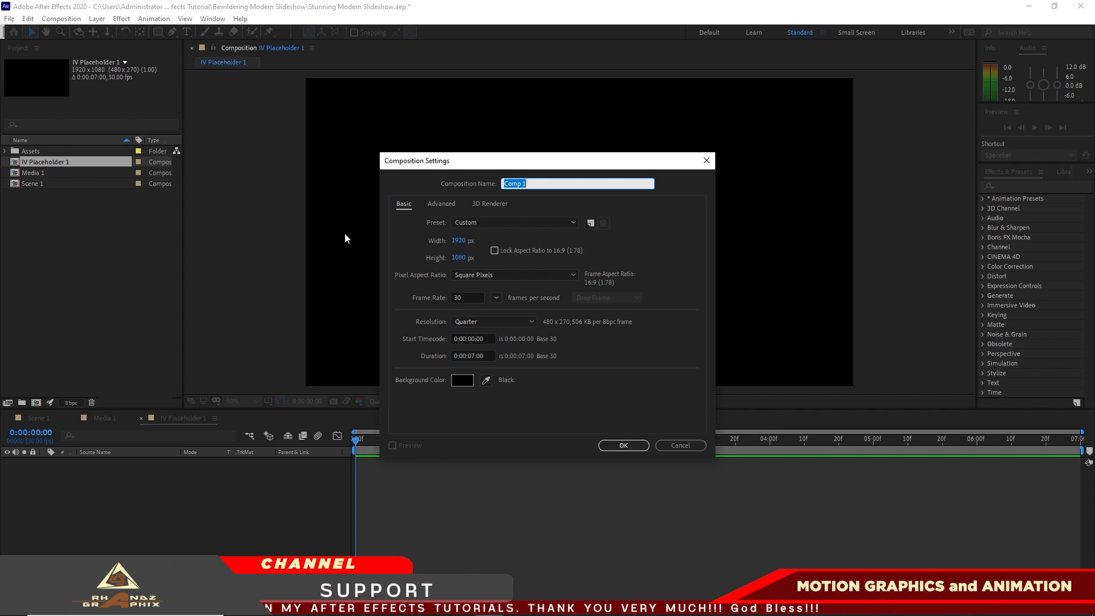
text(Tex)
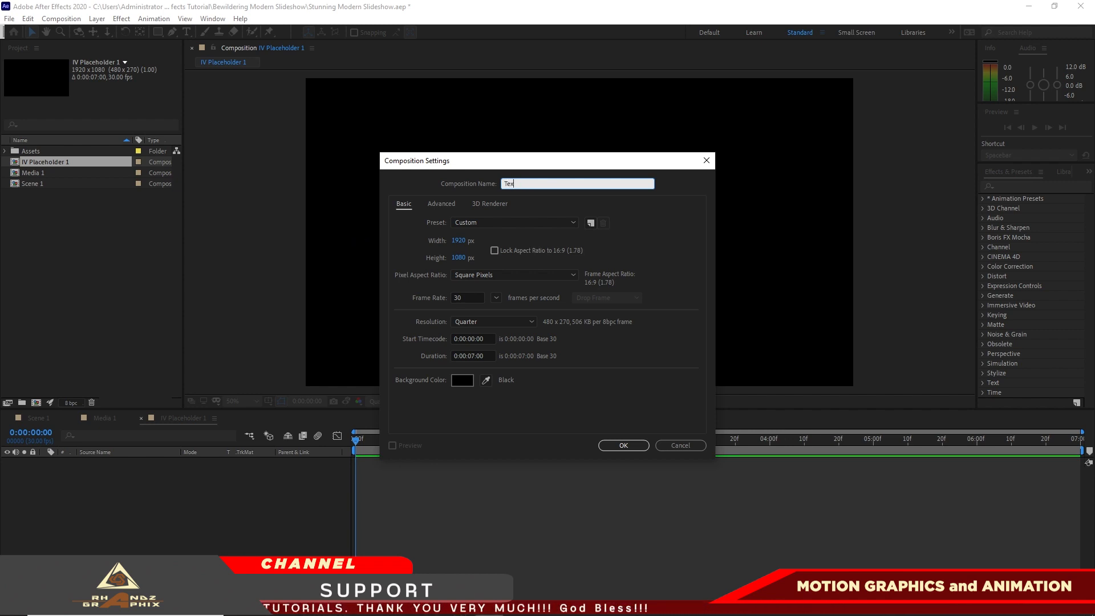
text(t Place)
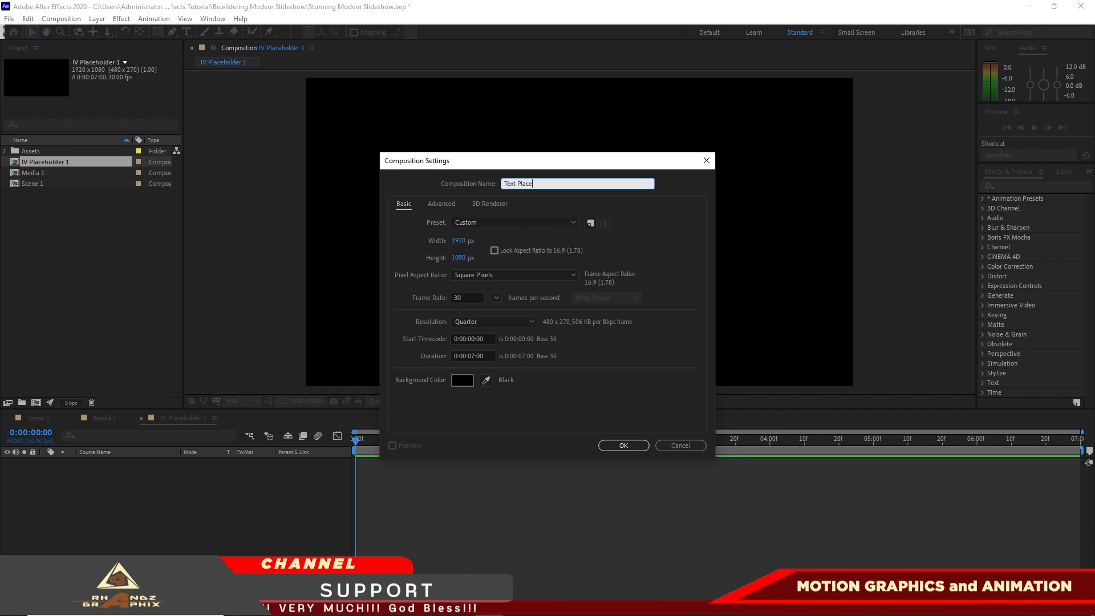
text(holder 1)
click(623, 445)
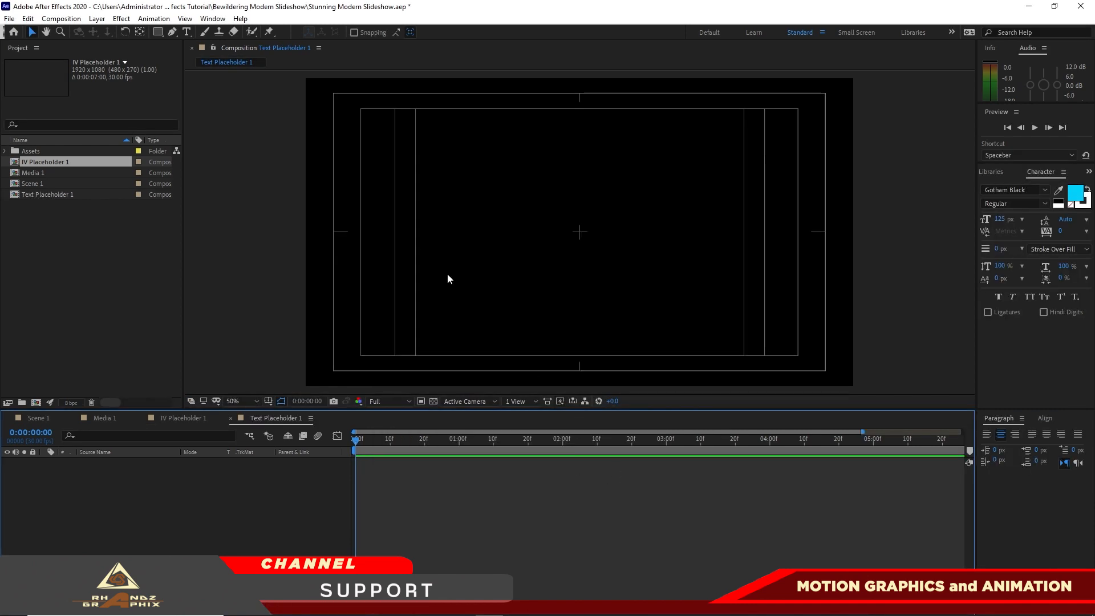
Add a text layer reading RHANDZ to the Text Placeholder 1 composition
click(186, 31)
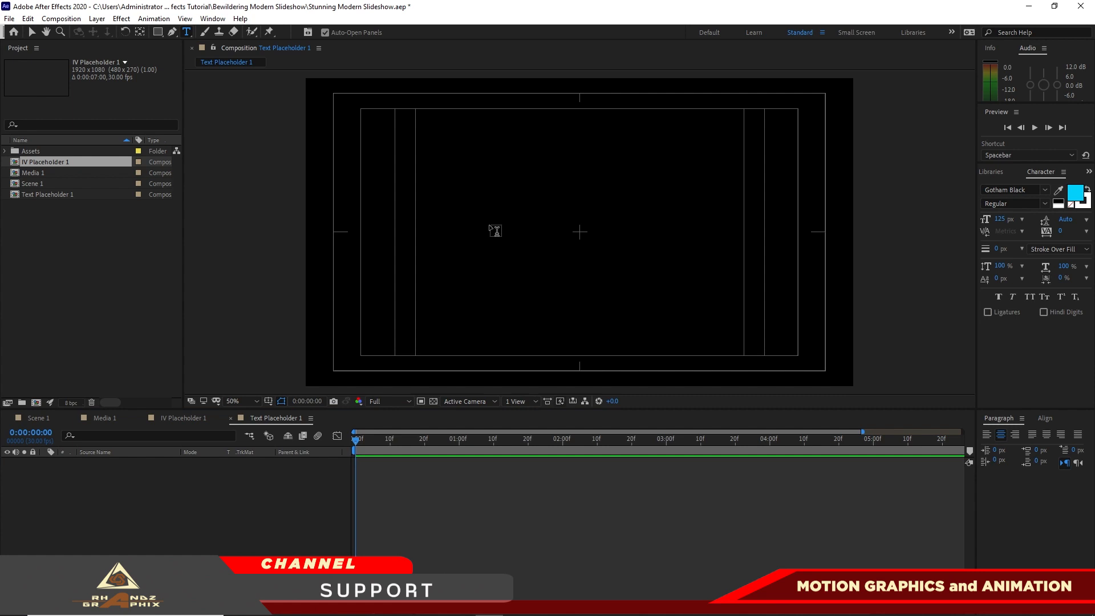
click(495, 230)
text(RH)
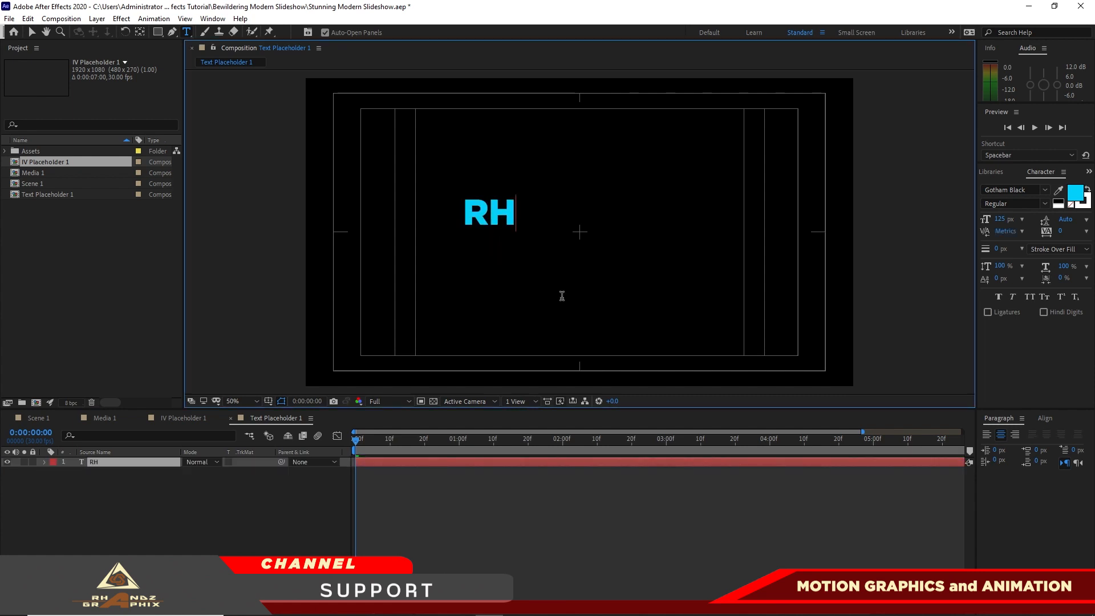
text(ANDZ)
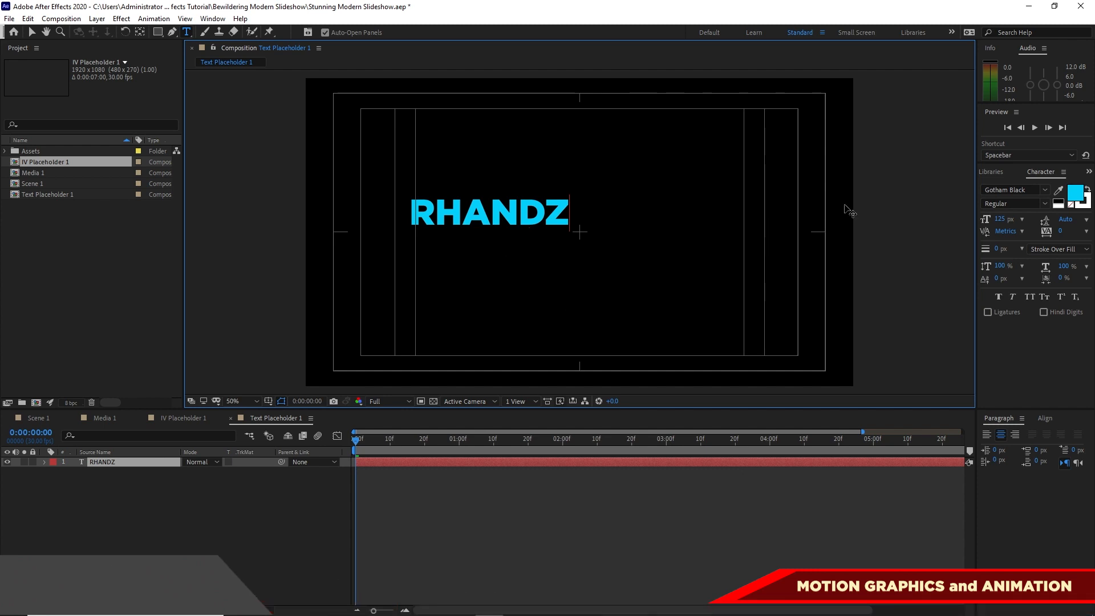
click(27, 30)
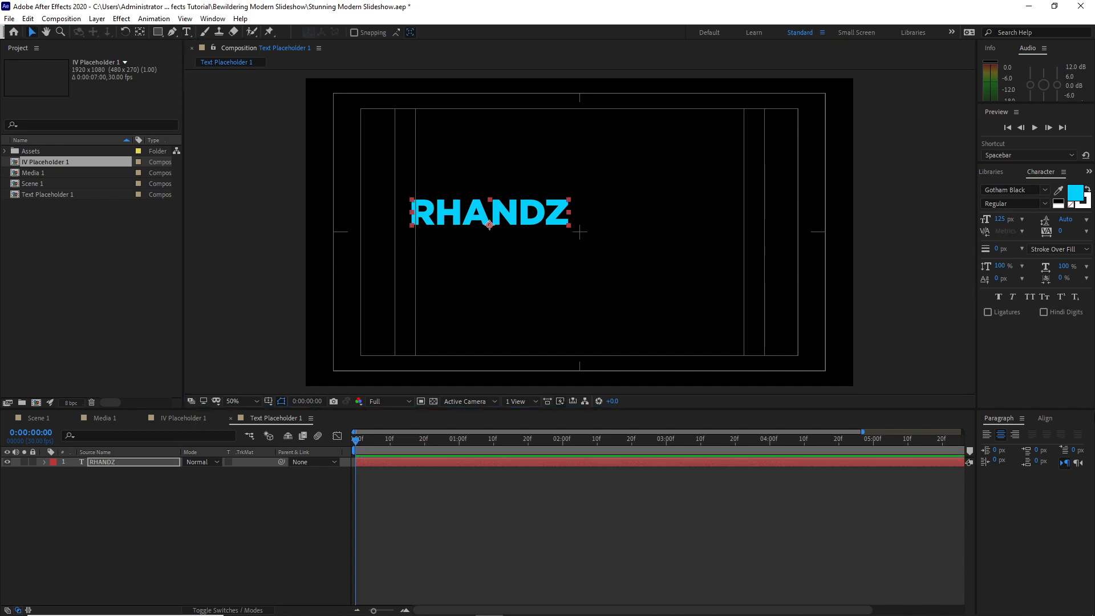
Center the RHANDZ text horizontally and vertically in the composition, then deselect it
click(1045, 418)
key(Caps_Lock)
click(1007, 446)
click(1065, 447)
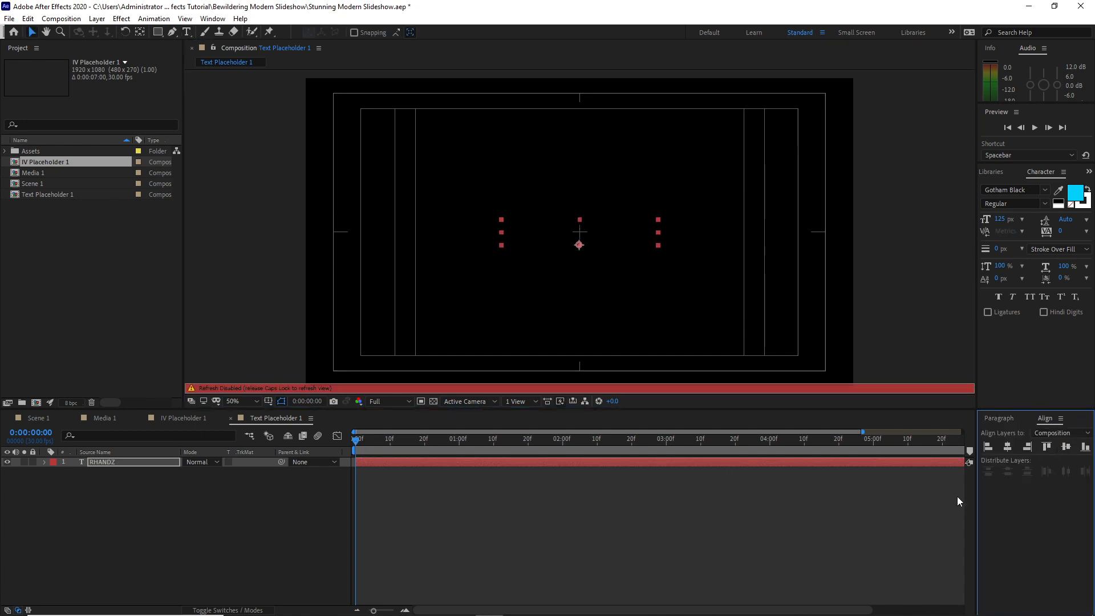
key(Caps_Lock)
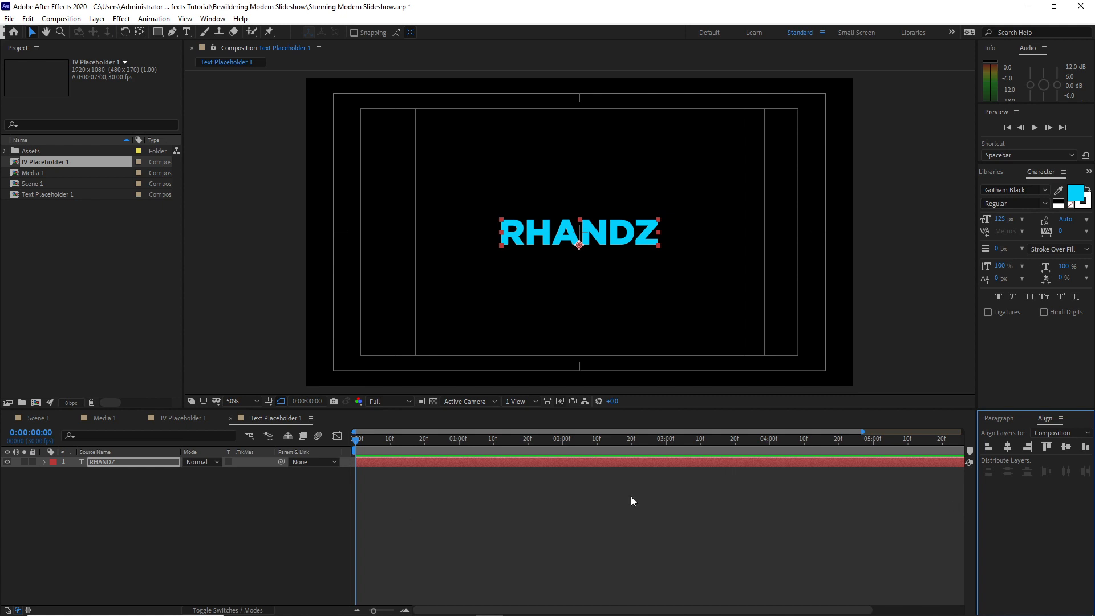
click(129, 489)
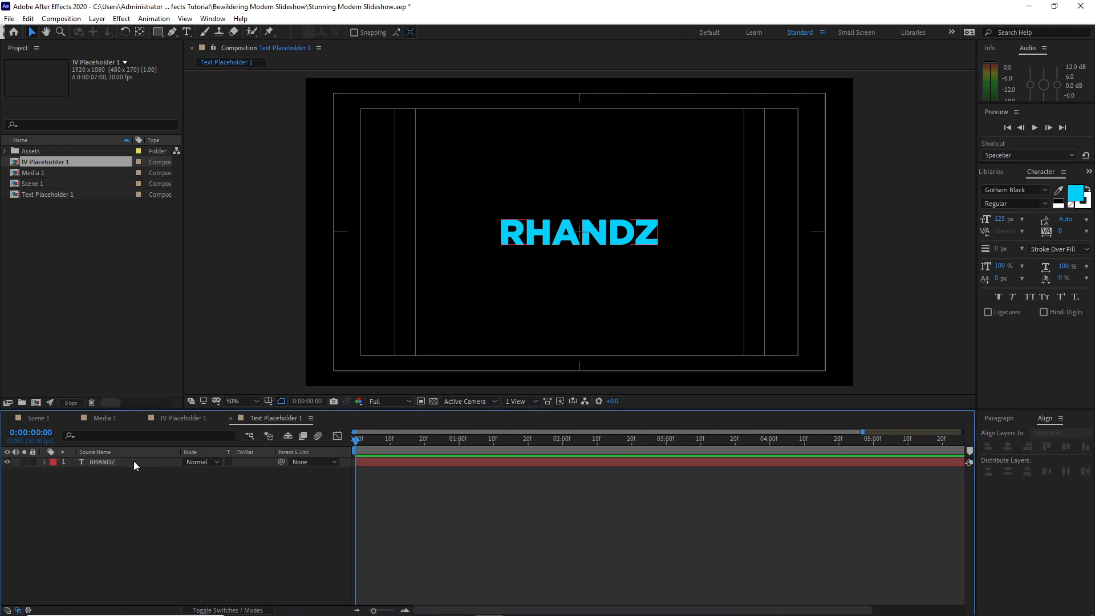
Duplicate the RHANDZ text layer and move the copy straight down to a Y position of about 691.4
click(133, 461)
click(28, 19)
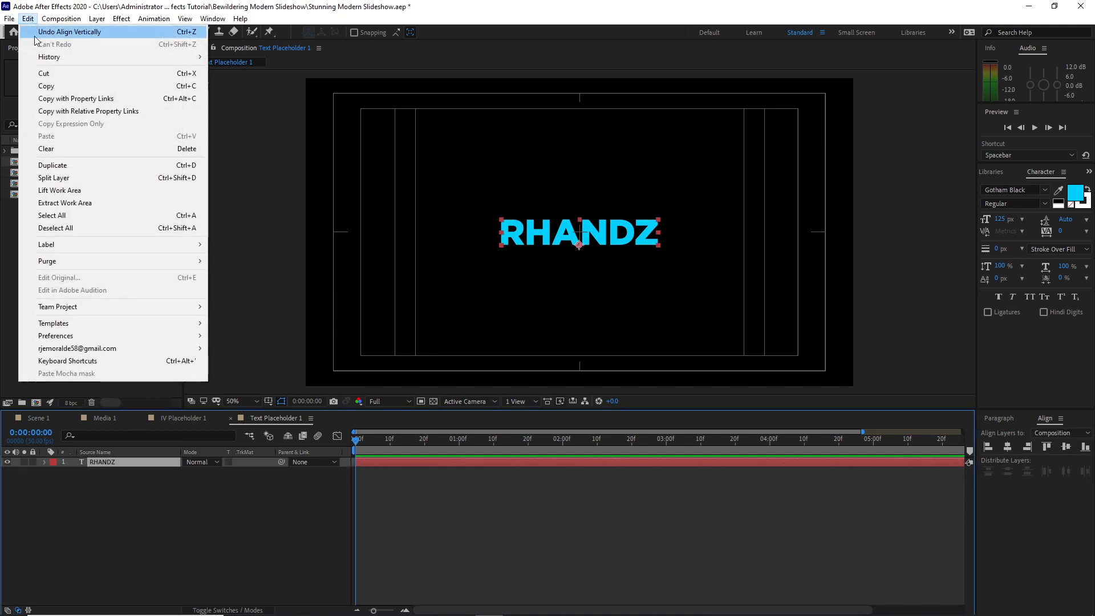
click(51, 165)
drag(126, 511, 121, 460)
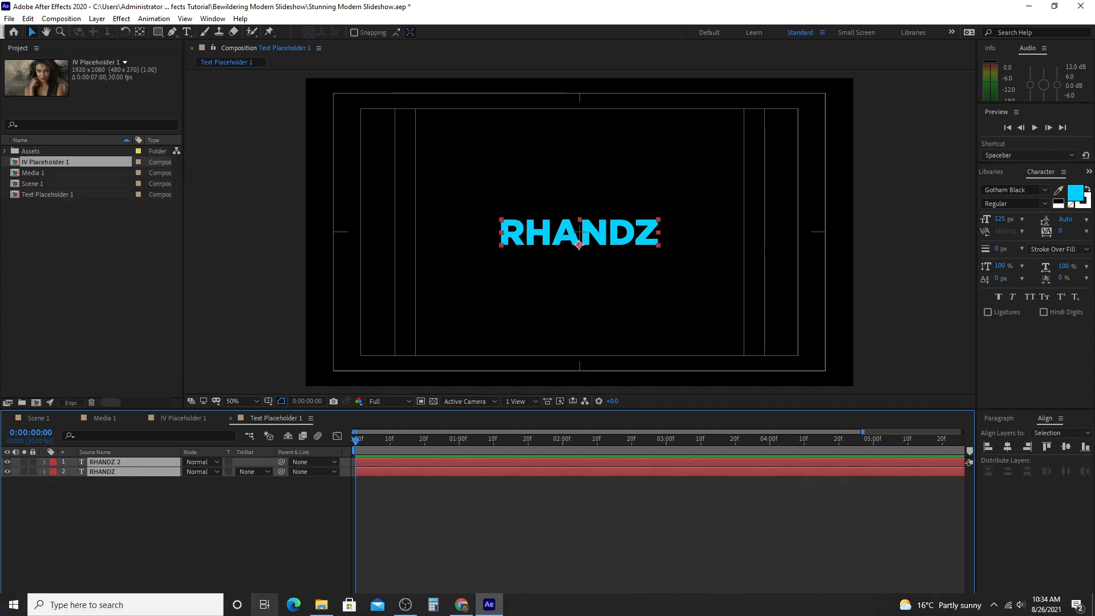
key(p)
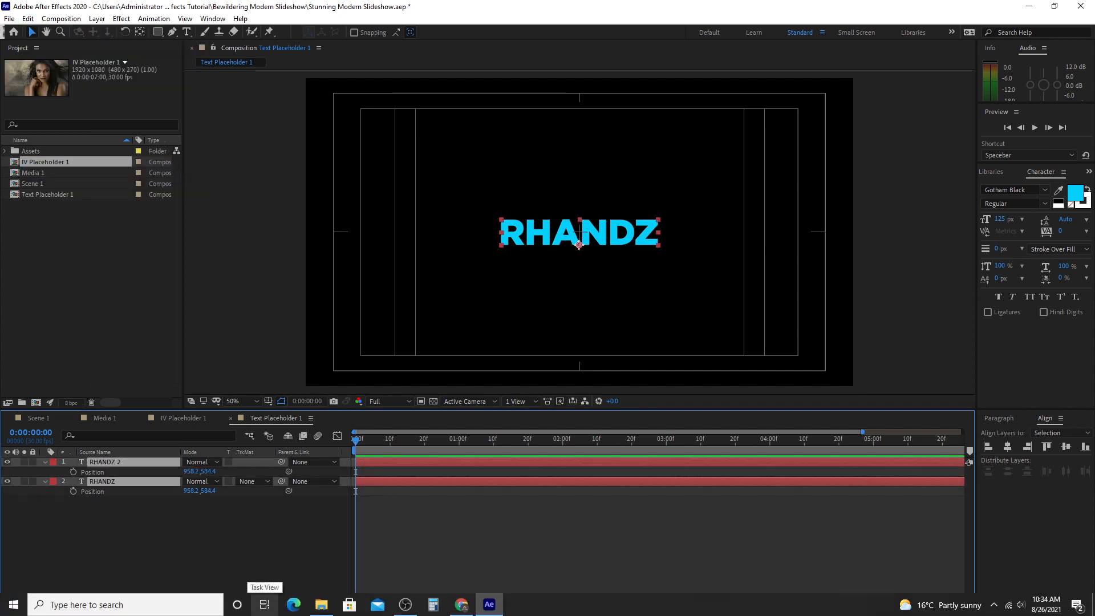
click(214, 543)
drag(207, 471, 247, 492)
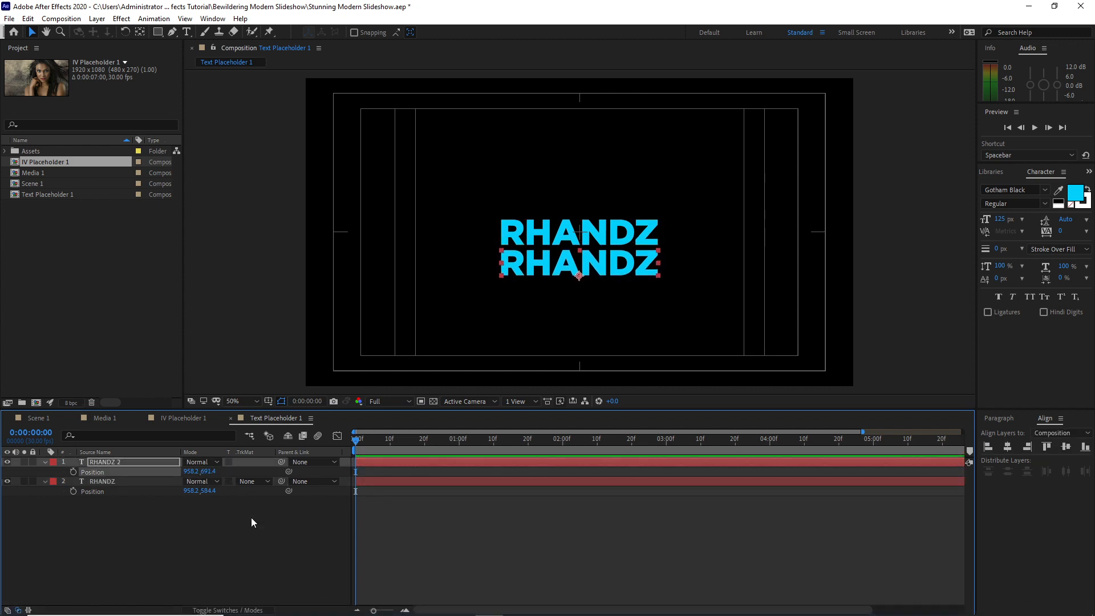
Set the duplicated text layer's font to Gotham Thin and replace its text with GRAPHIX
click(156, 463)
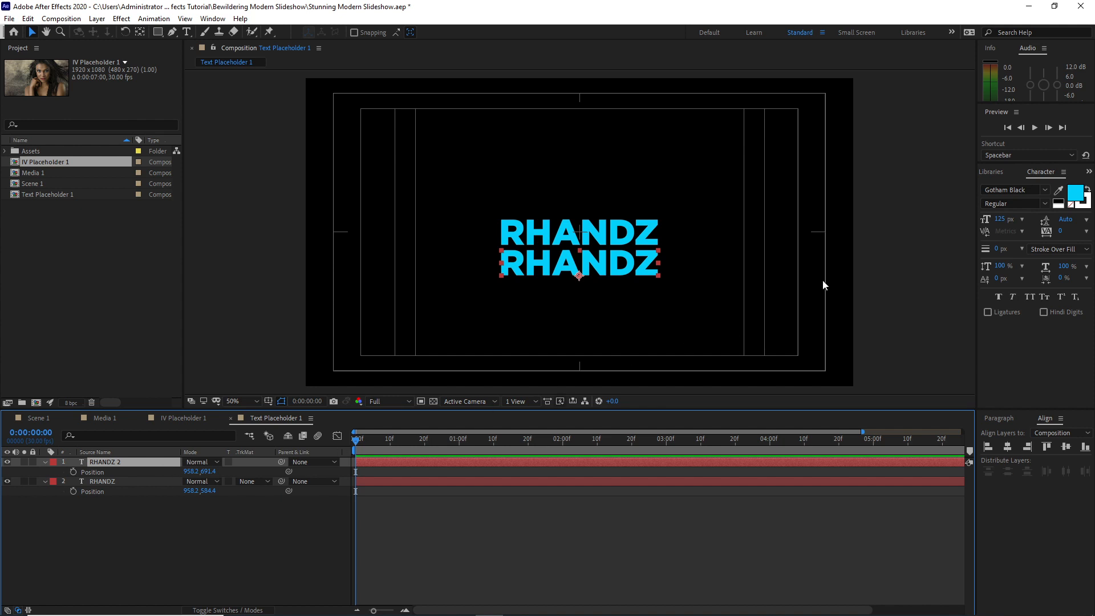
click(1044, 192)
click(925, 232)
double_click(109, 462)
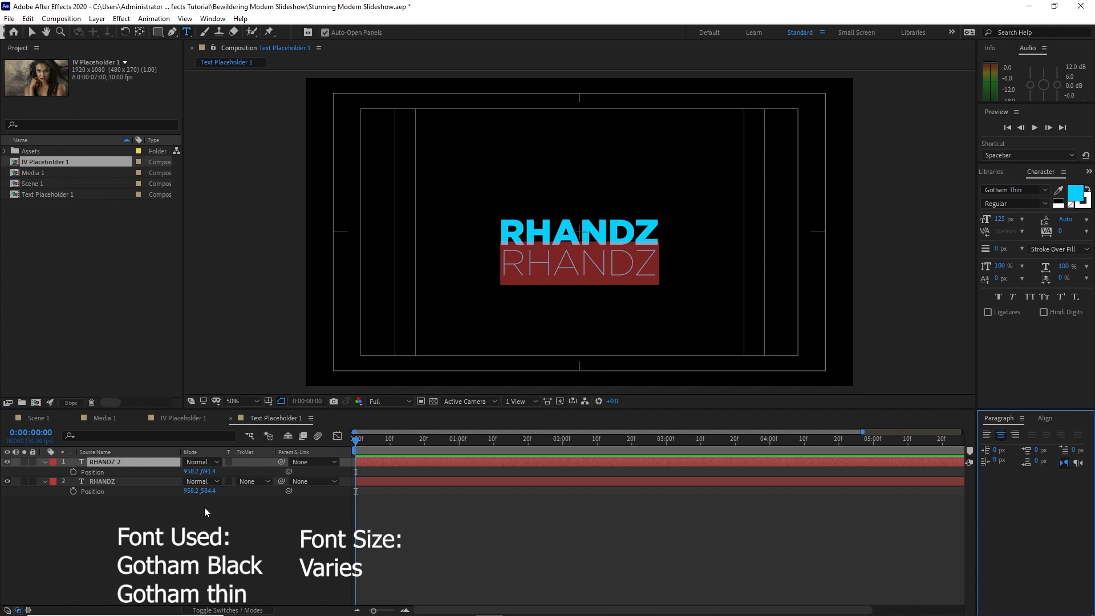
text(GRA)
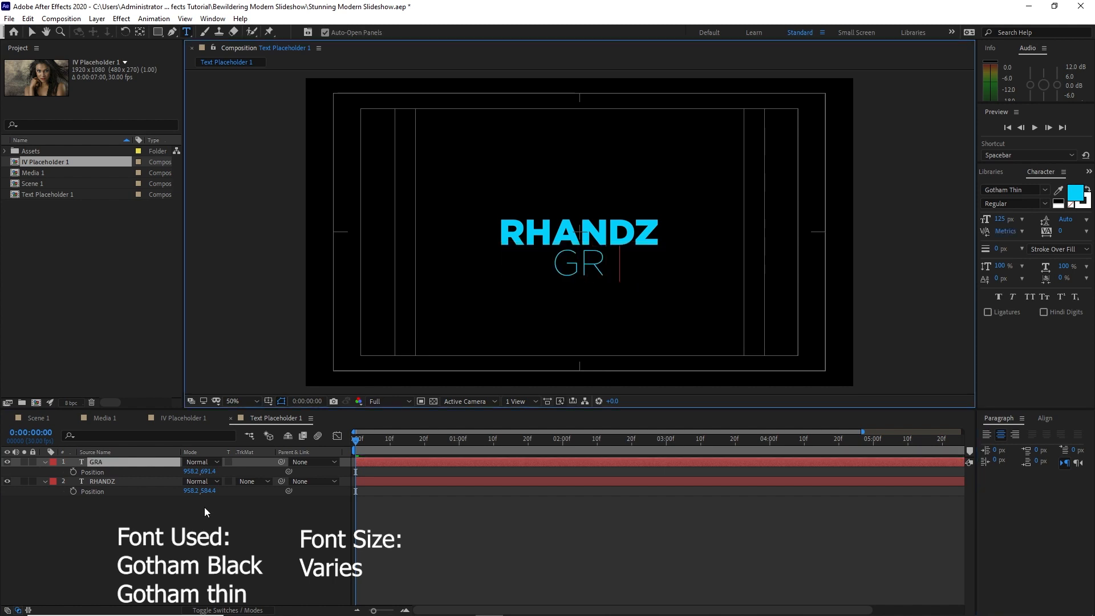
text(P)
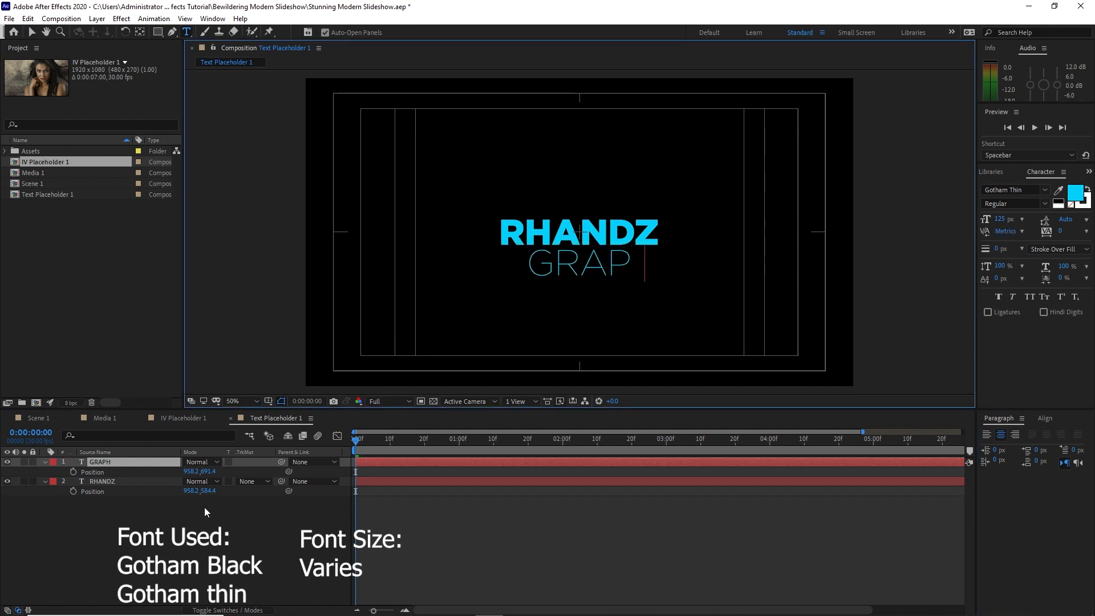
text(HIX)
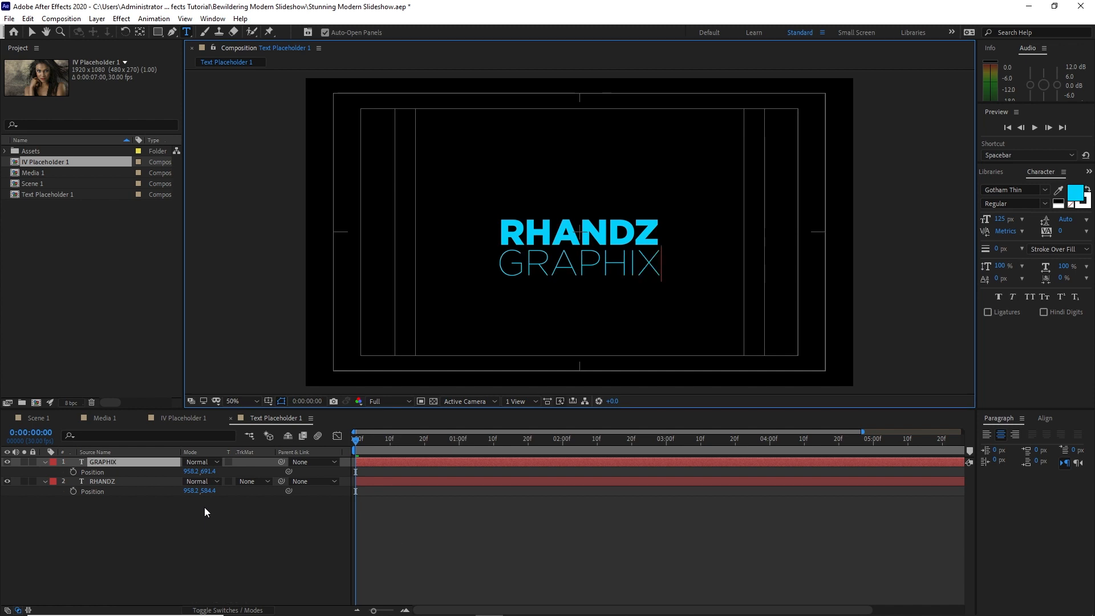
Change the GRAPHIX fill to orange and lower both text layers, with RHANDZ at Y 848.4 and GRAPHIX at Y 955.4
click(1075, 194)
click(571, 381)
click(661, 244)
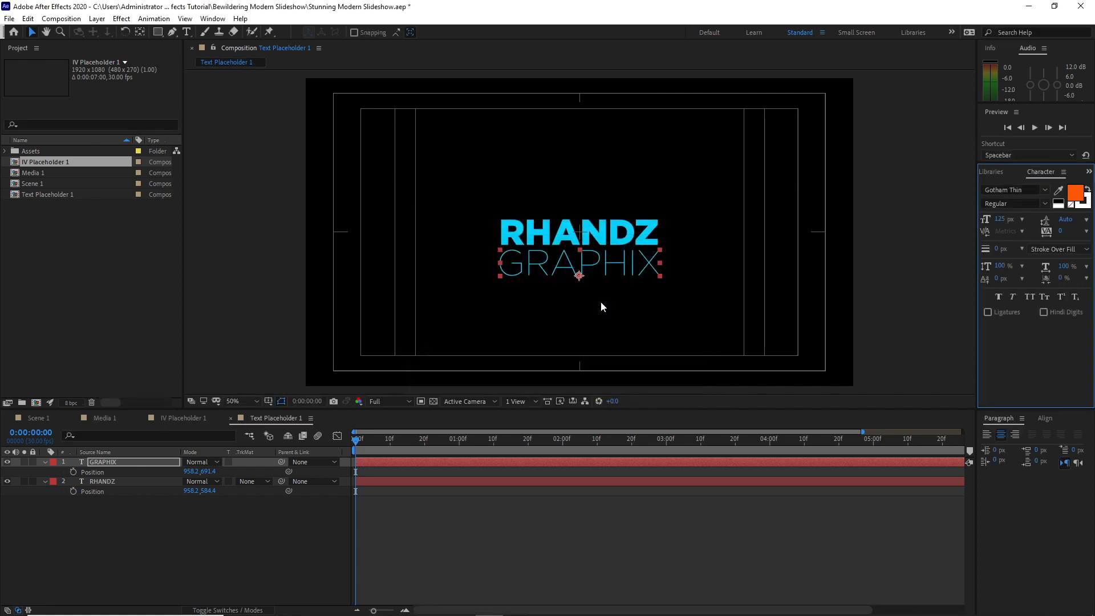
drag(108, 541, 292, 538)
click(185, 578)
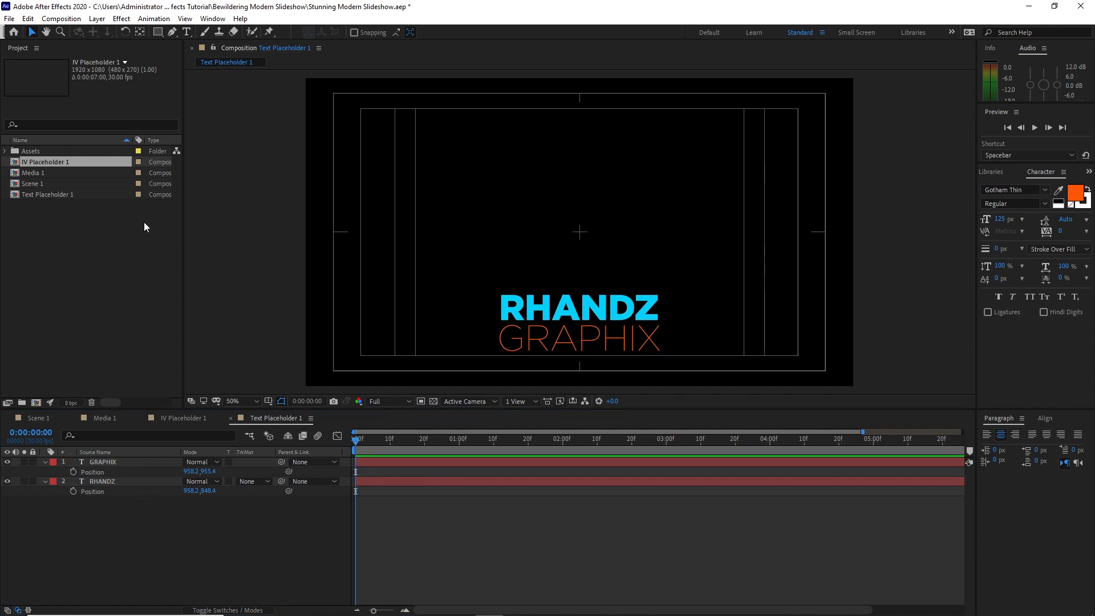
Draw a dark grey rectangle enclosing both text lines and place its shape layer beneath the GRAPHIX and RHANDZ layers
click(158, 32)
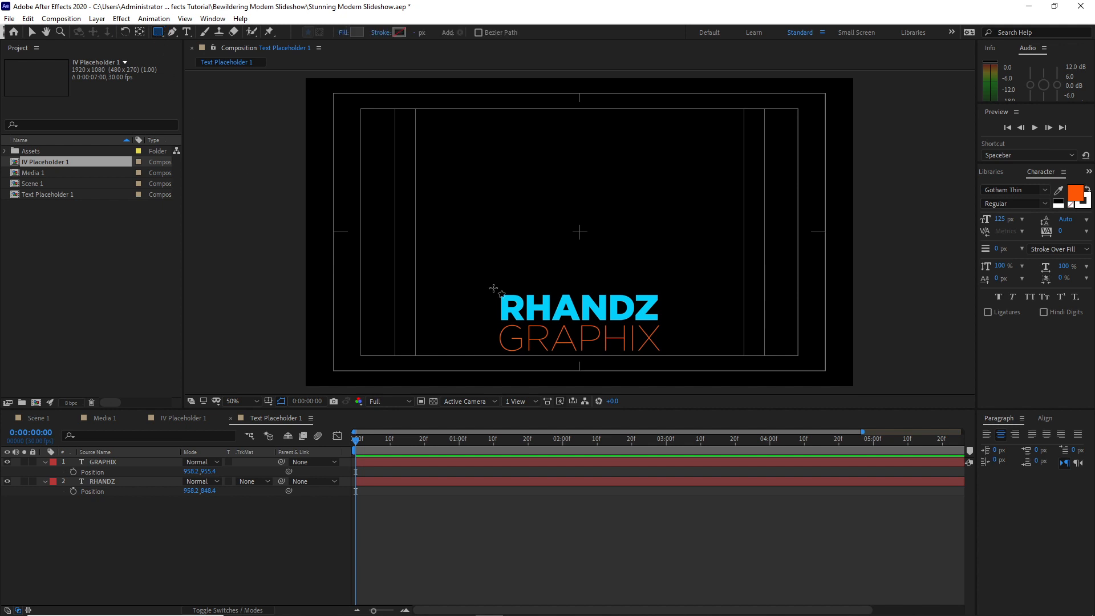
drag(493, 292, 672, 355)
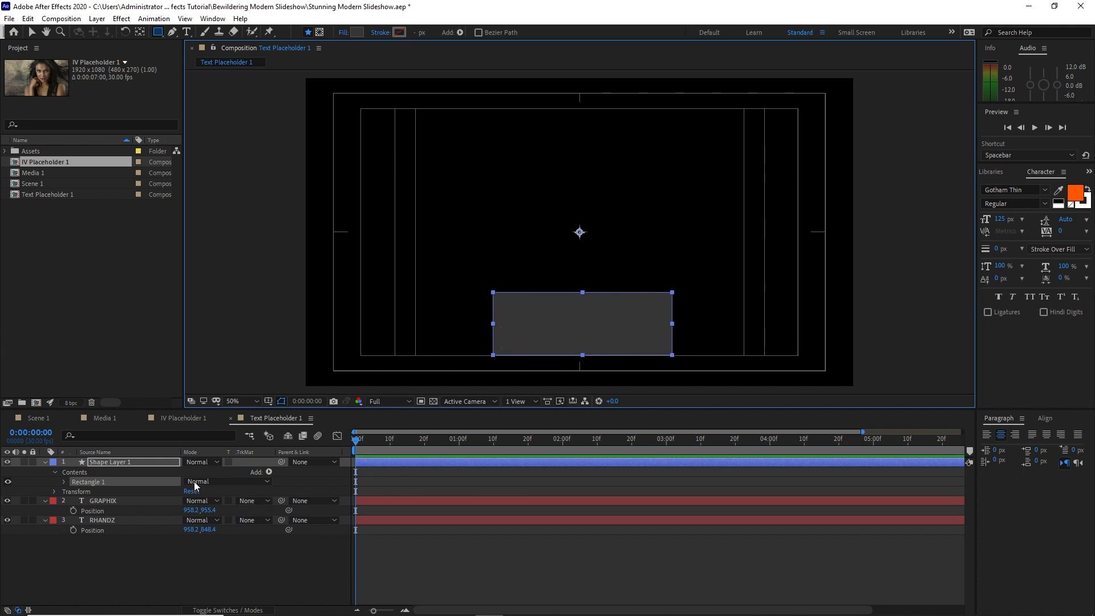
drag(154, 457, 171, 539)
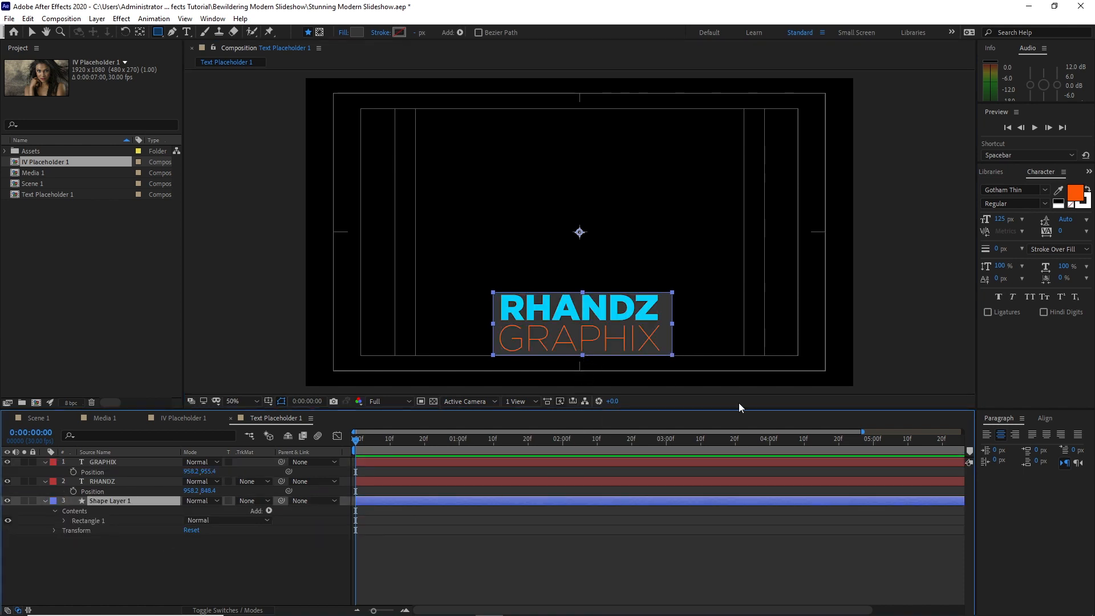
click(1044, 418)
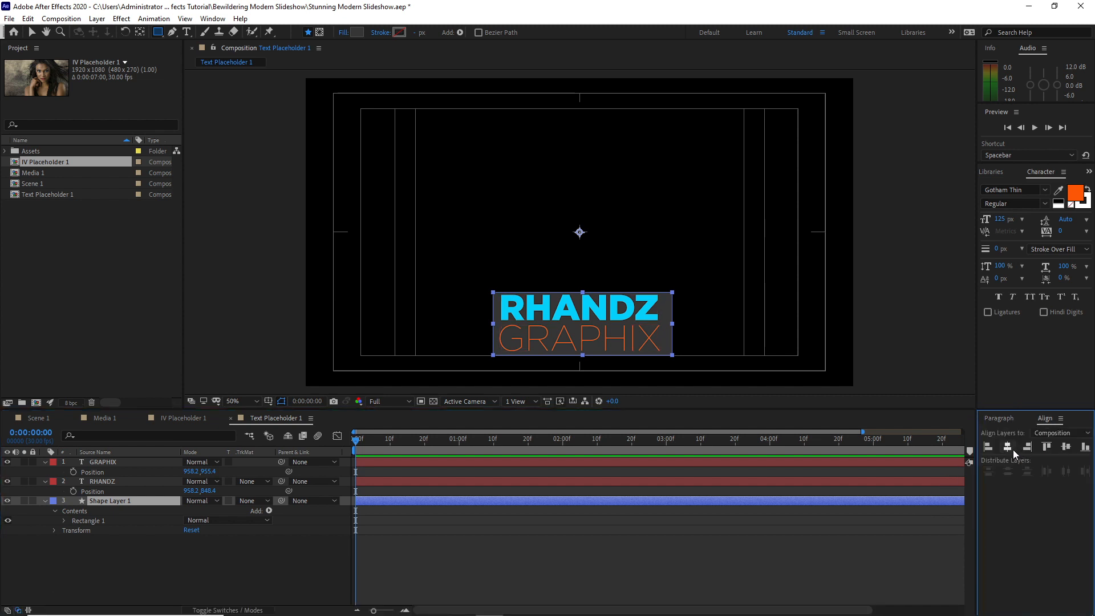
Add the photo 1.jpg from the Assets Photos folder to the IV Placeholder 1 composition
click(182, 419)
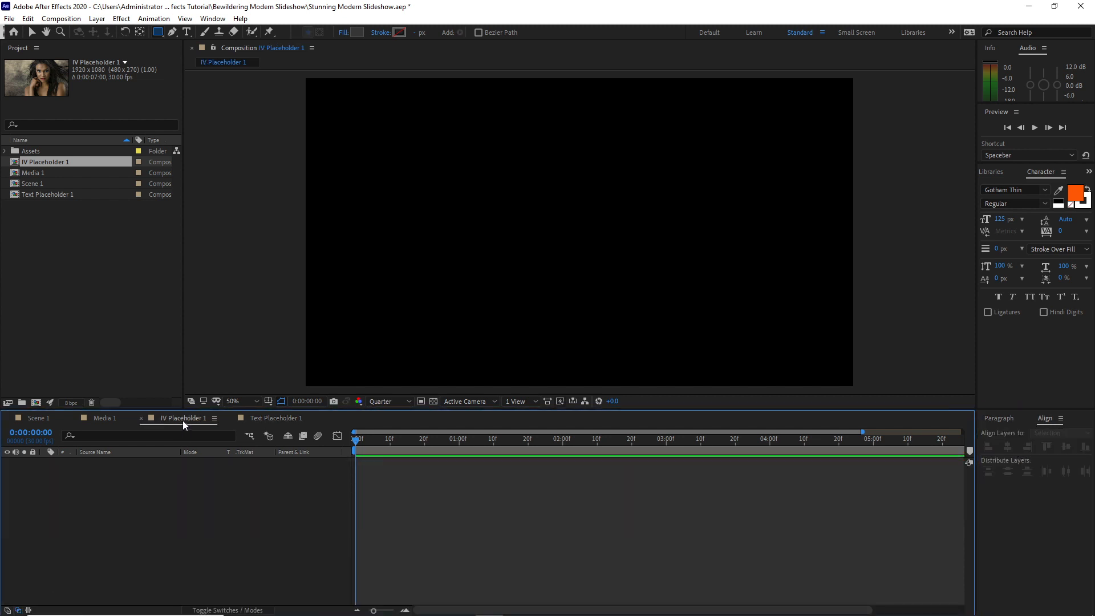
click(5, 151)
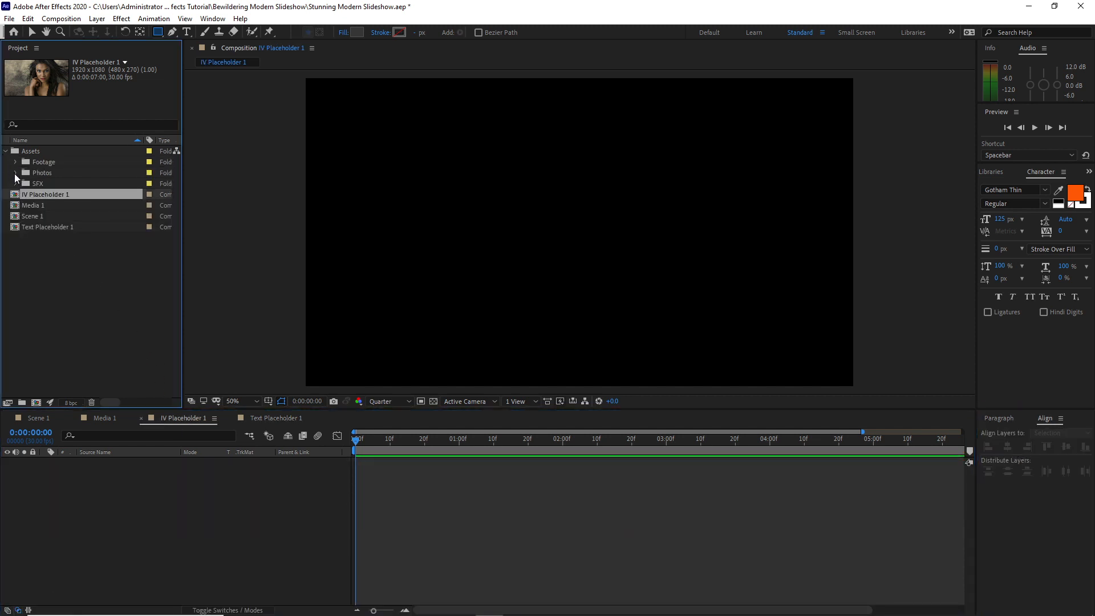
click(15, 173)
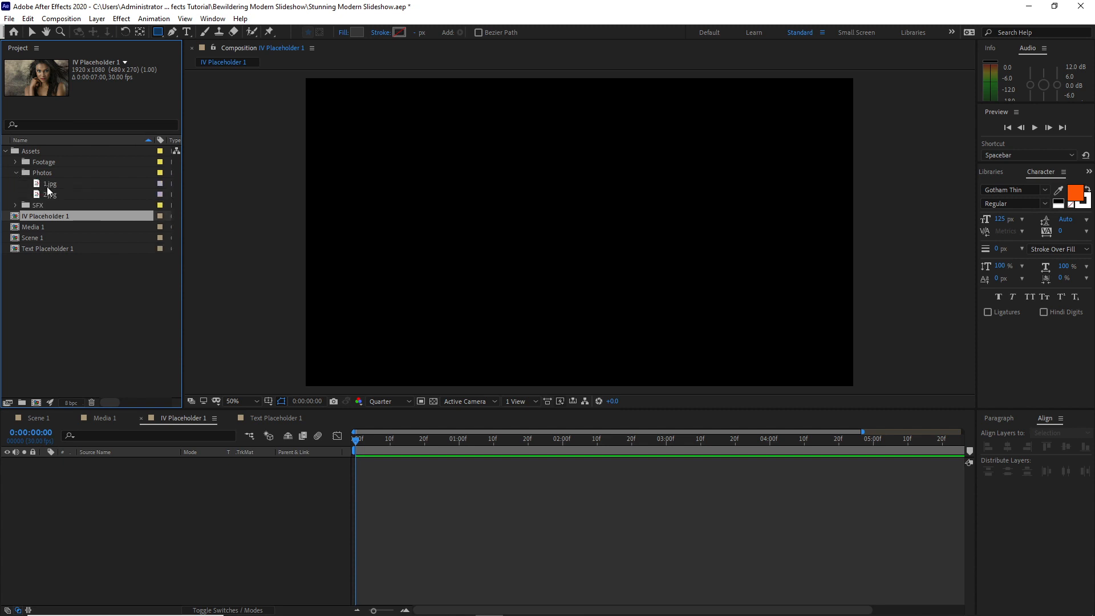
drag(49, 186, 115, 504)
Place IV Placeholder 1 in the Media 1 composition and duplicate that layer
click(105, 417)
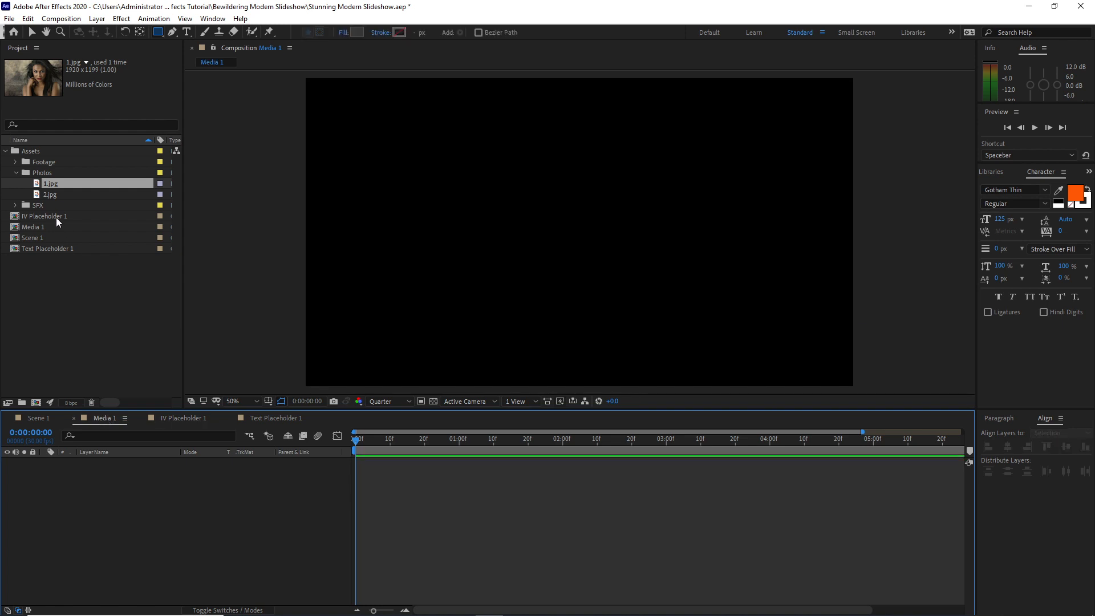
drag(56, 217, 94, 491)
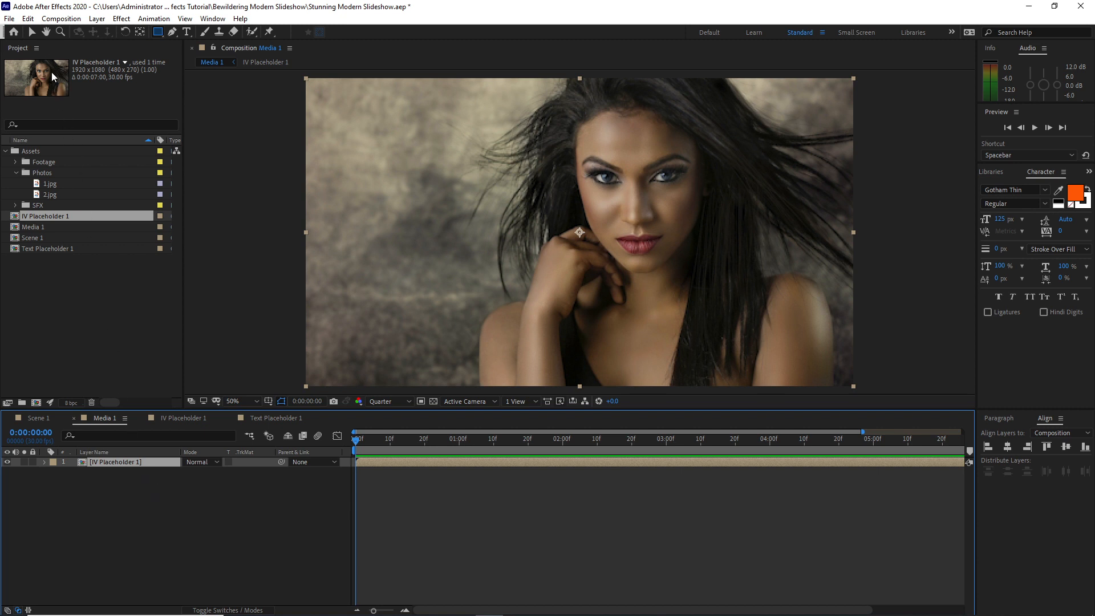
click(28, 19)
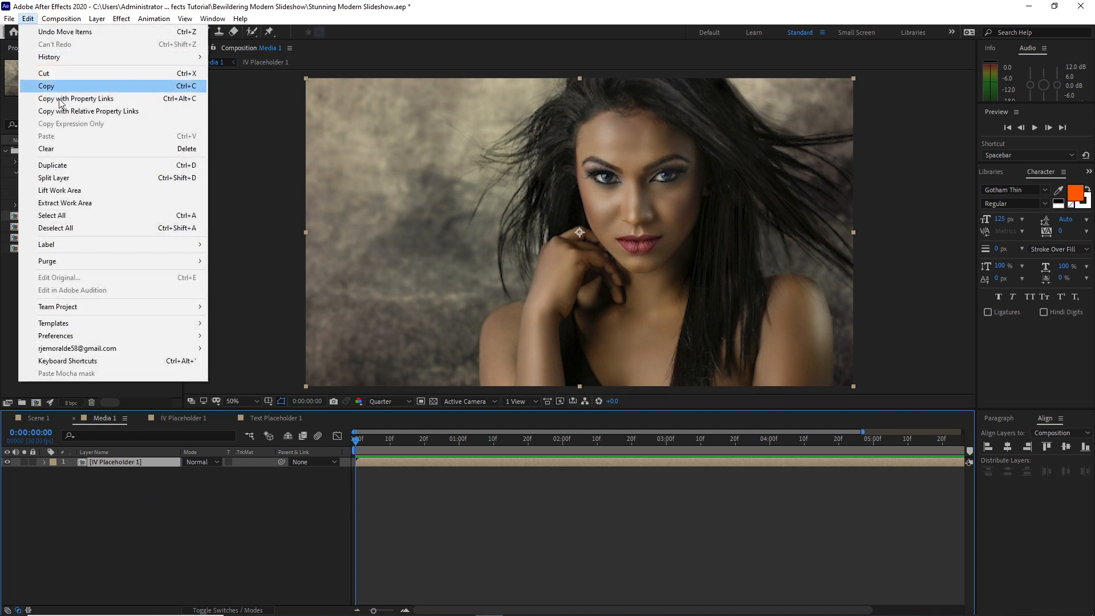
click(69, 166)
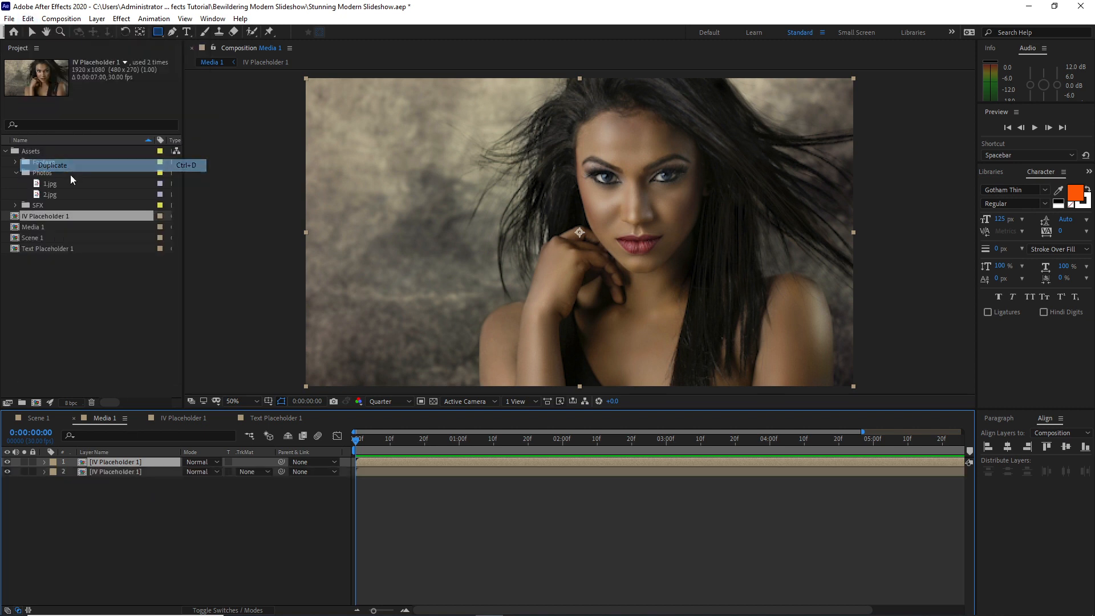
Rename the lower IV Placeholder 1 layer to BG and the upper one to IVP Mask 1
right_click(139, 473)
key(Return)
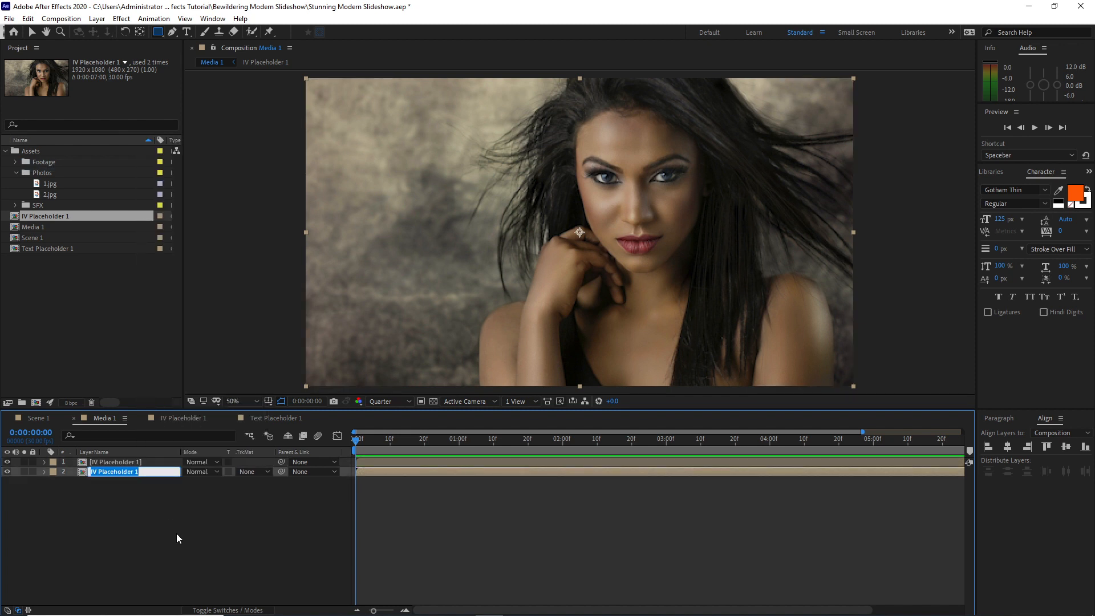
text(B)
click(155, 461)
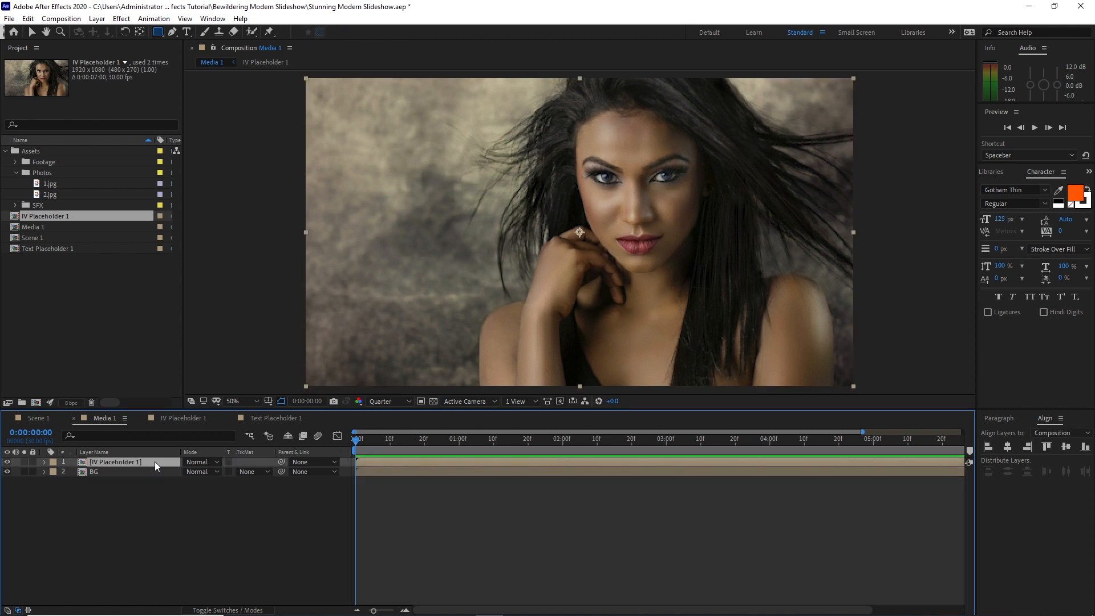
right_click(155, 462)
click(167, 442)
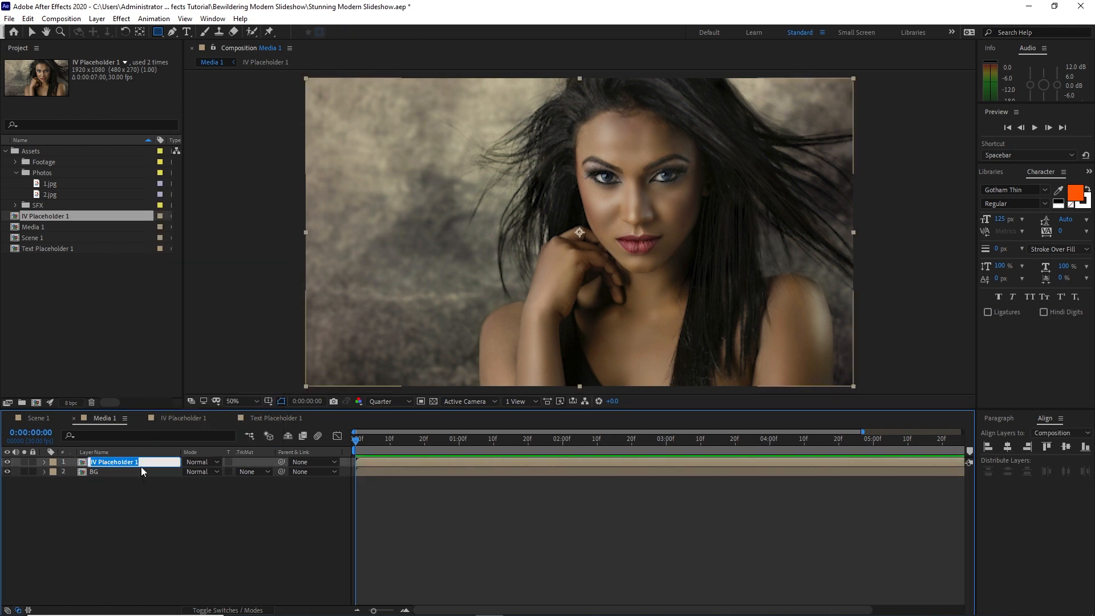
text(i)
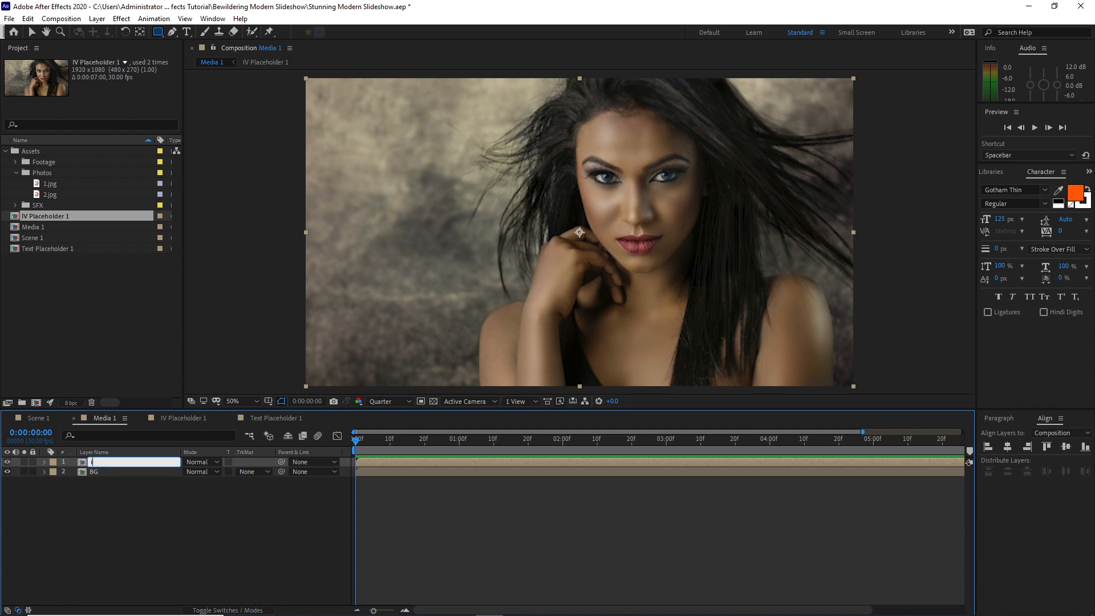
text(VP Mask 1)
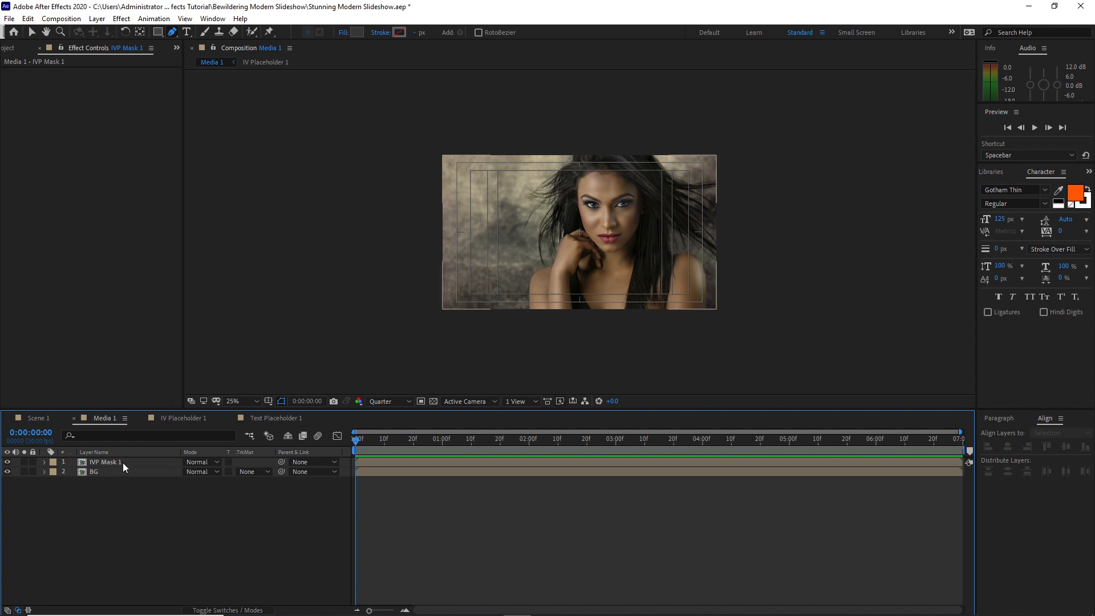
Draw a closed four-point Pen mask on IVP Mask 1, wide above the image and tapering to a narrow base below it
click(124, 463)
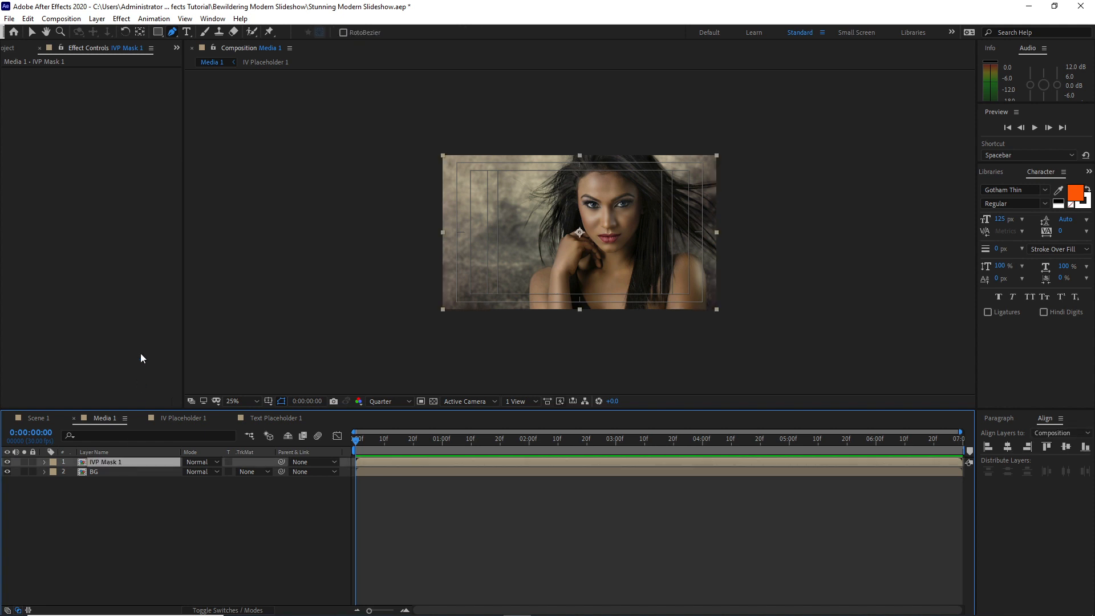
click(173, 33)
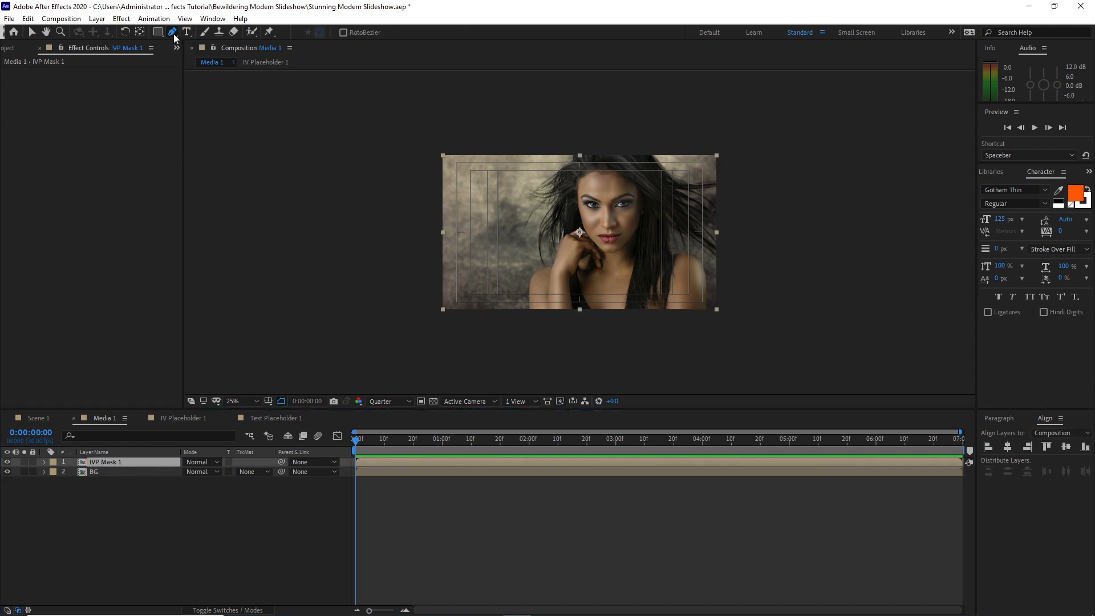
click(520, 149)
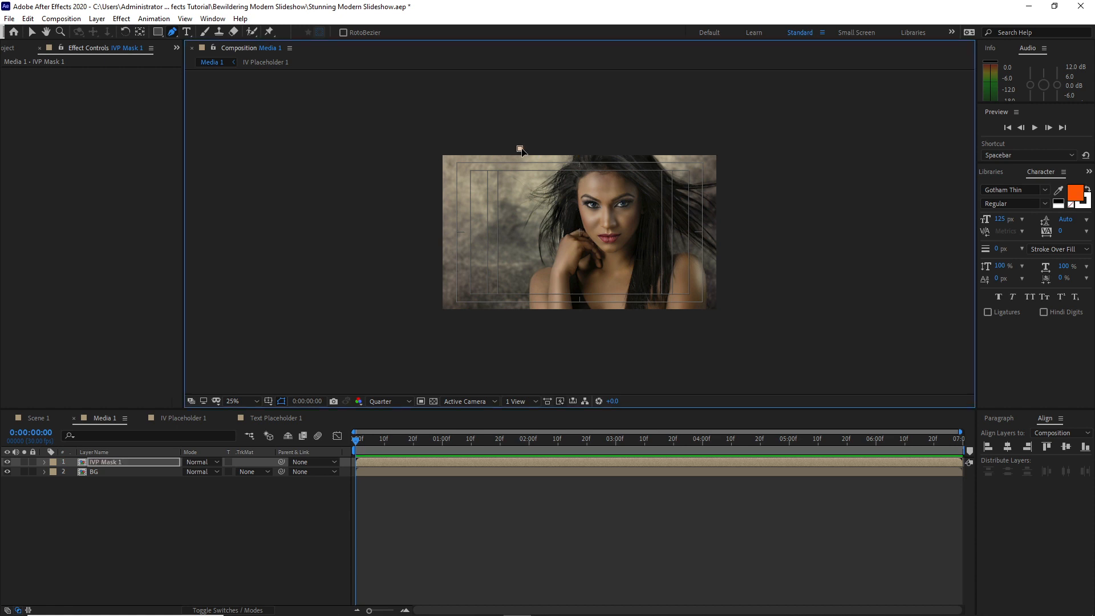
click(641, 147)
click(606, 314)
click(557, 312)
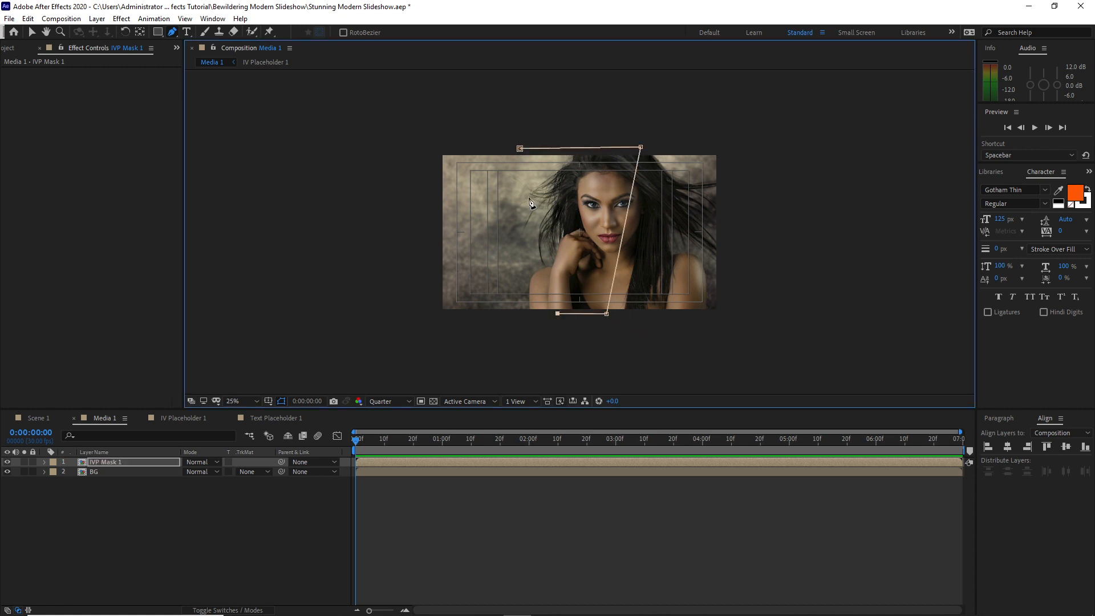
click(520, 148)
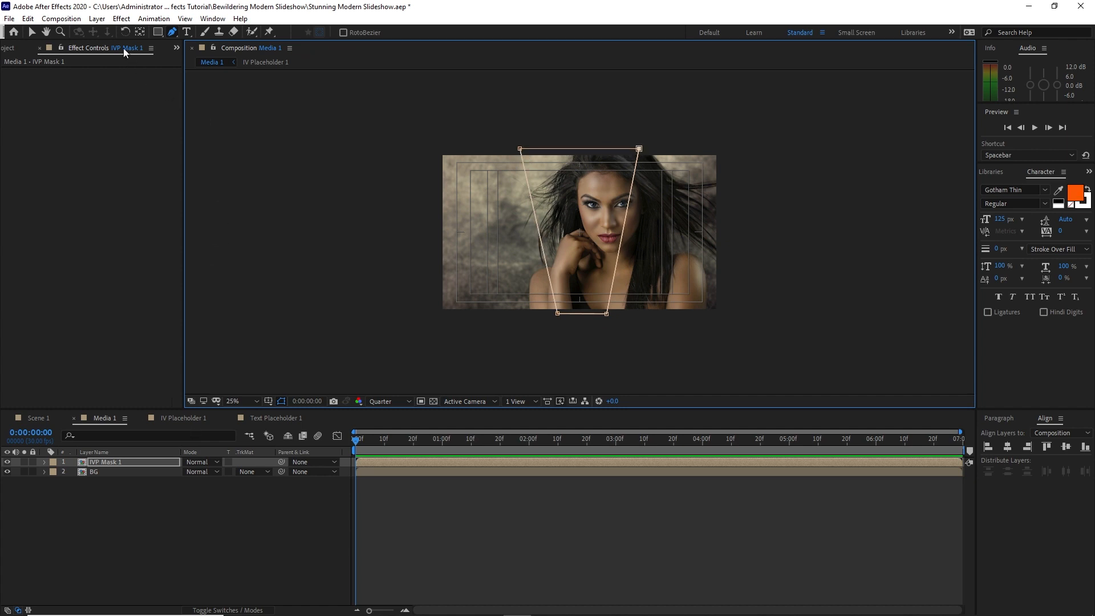
Apply the Drop Shadow effect to IVP Mask 1 with Distance 0 and Softness 130
click(121, 18)
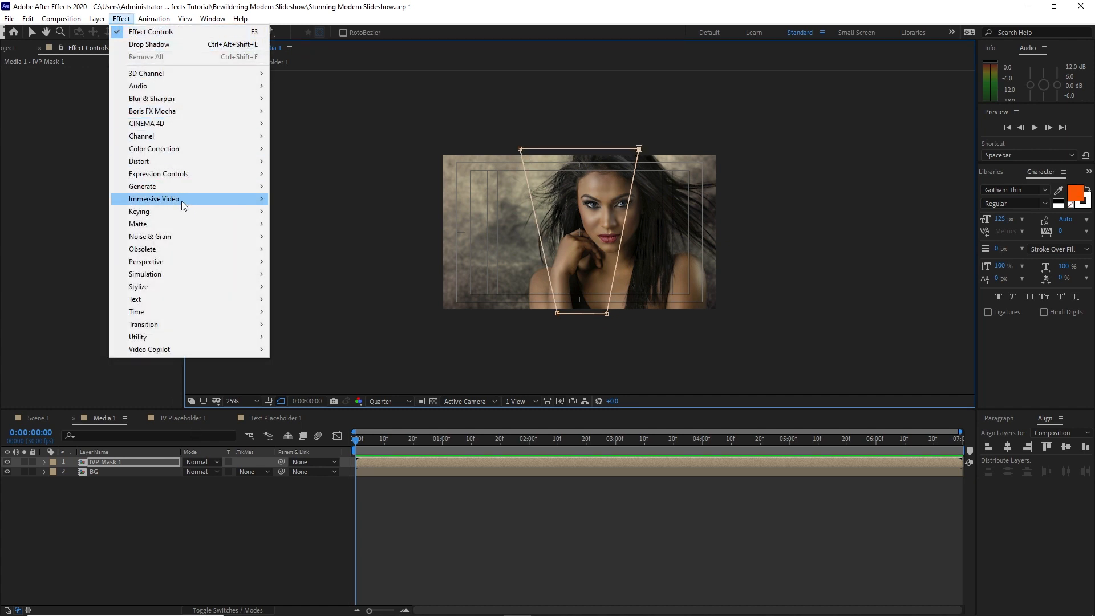
mouse_move(202, 263)
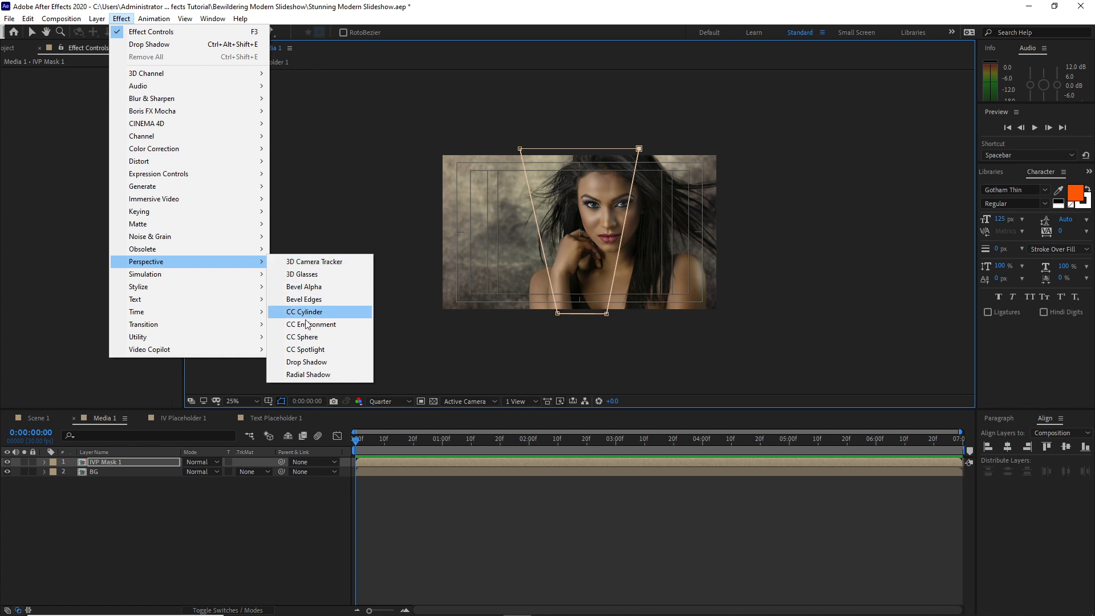
click(321, 364)
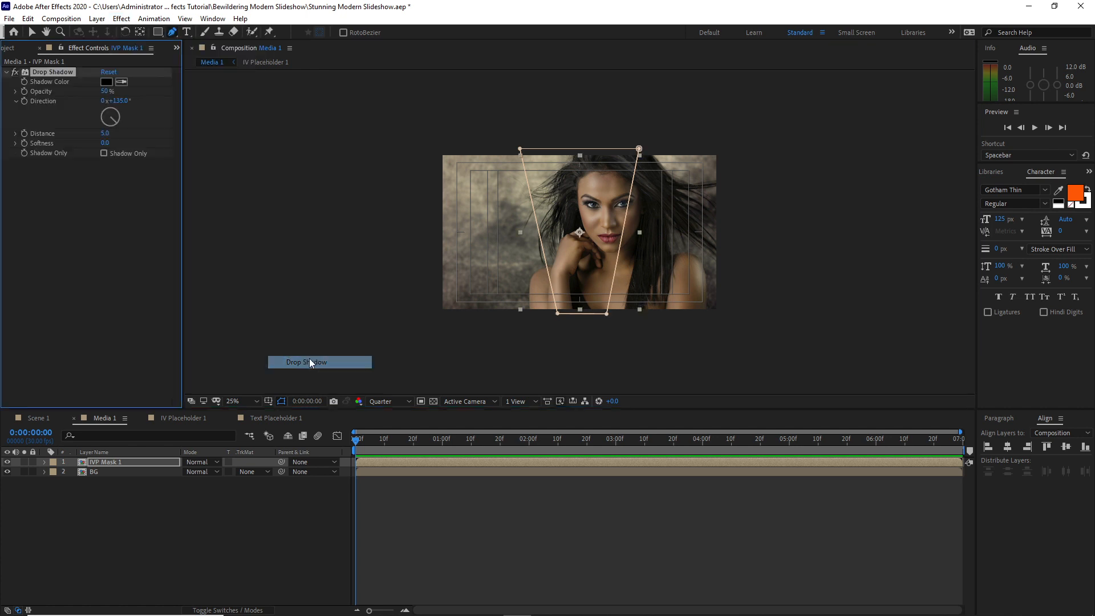
click(104, 133)
text(0)
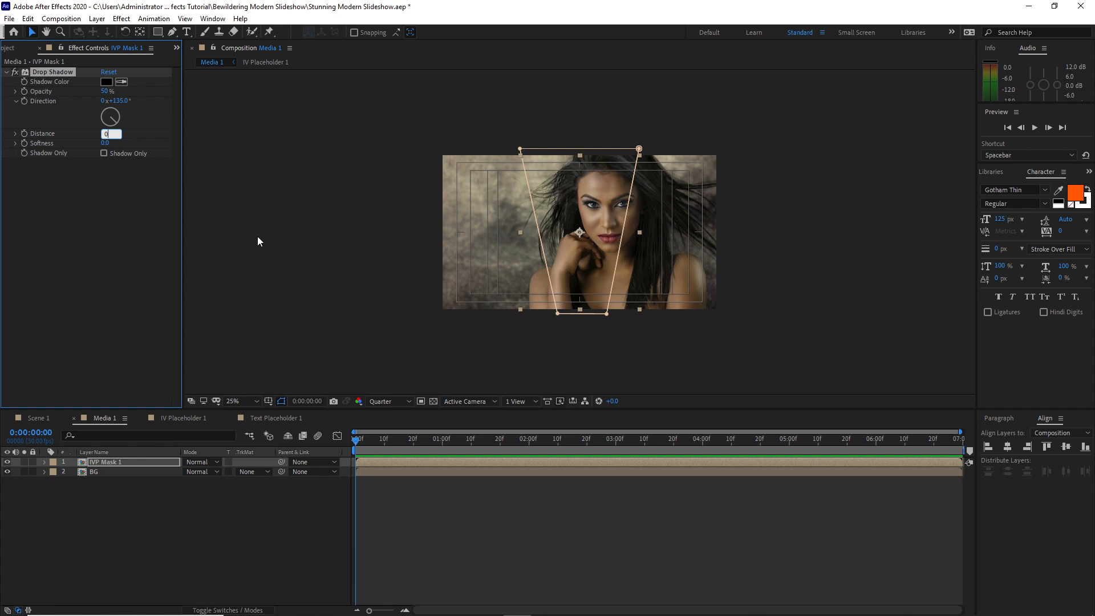
click(104, 143)
text(1)
Change the drop shadow's colour on IVP Mask 1 to a very dark green
click(106, 82)
click(549, 360)
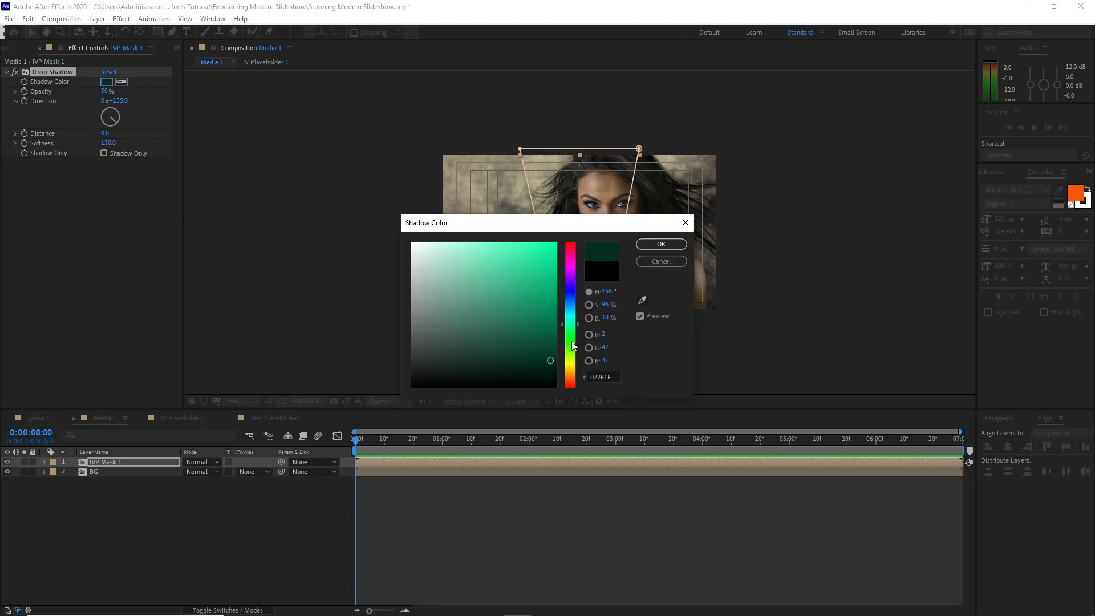
click(649, 249)
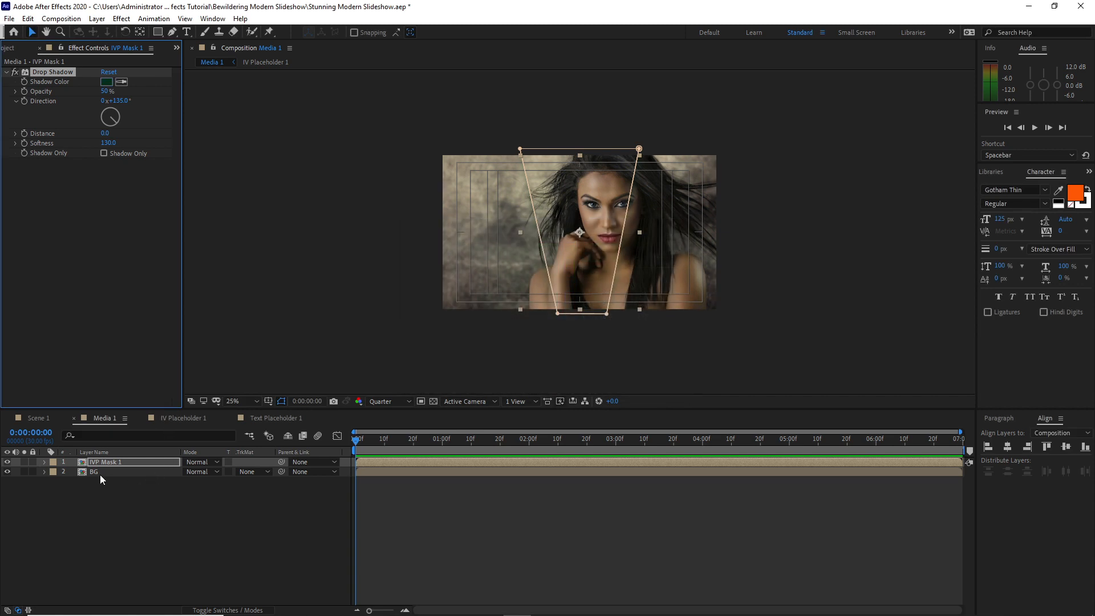
Enable Scale and Mask Path keyframing on IVP Mask 1 at 0:00:00:00
click(44, 461)
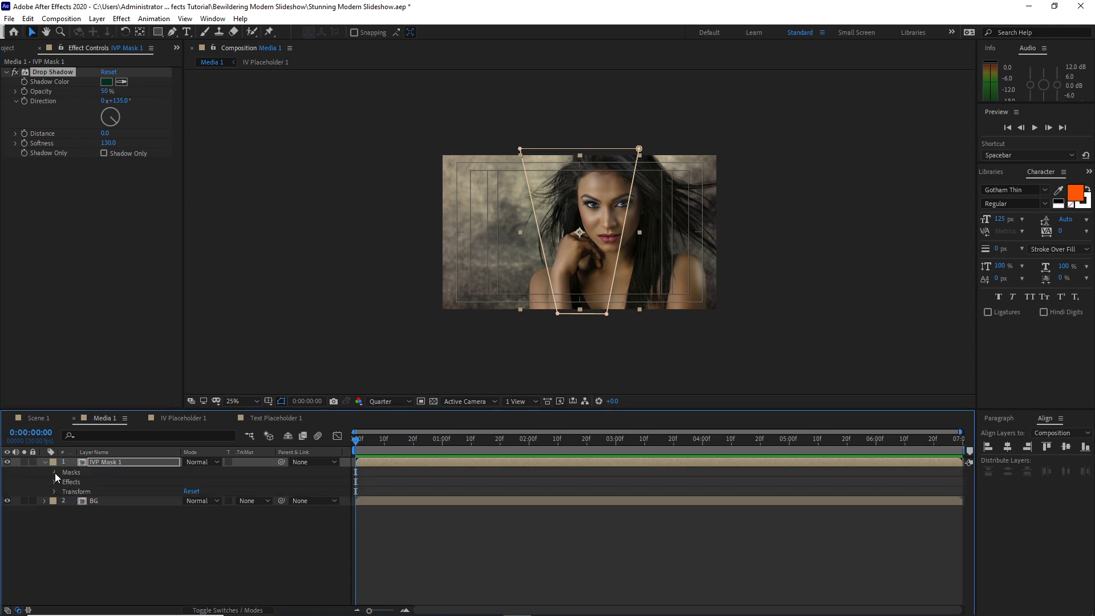
click(55, 473)
click(54, 501)
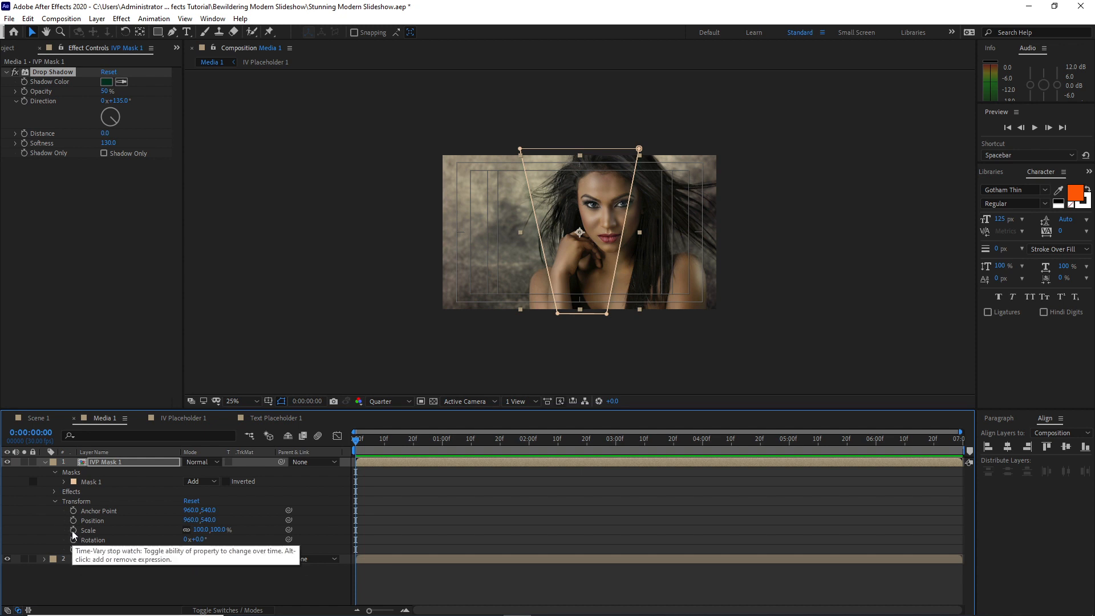
click(73, 531)
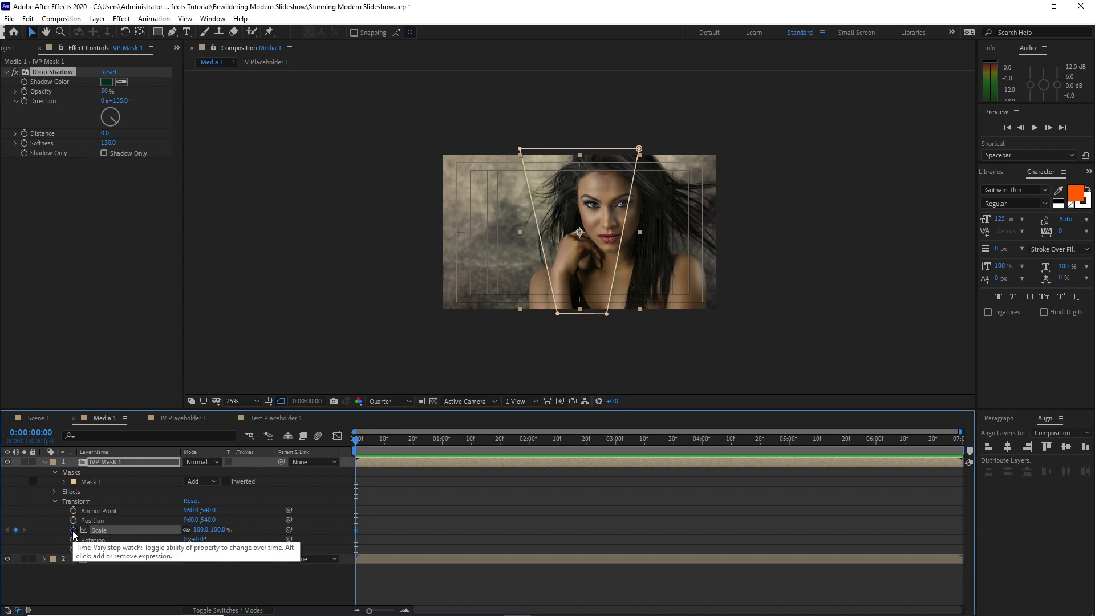
click(63, 482)
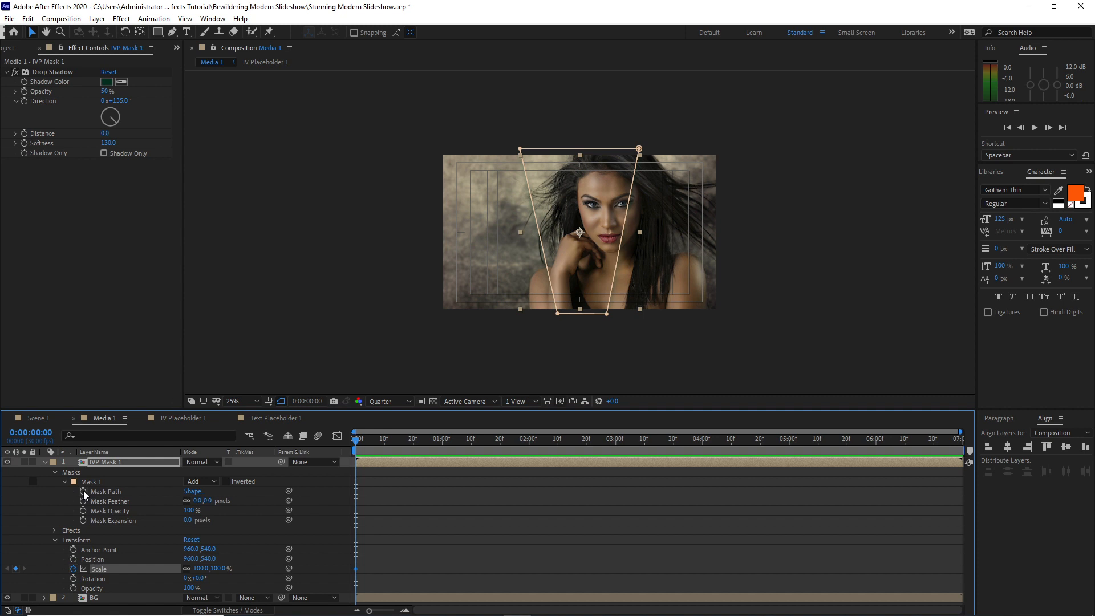
click(83, 492)
At 0:00:06:29, move Mask 1's upper-right point outward and slightly up to keyframe a wider shape
drag(356, 439, 965, 440)
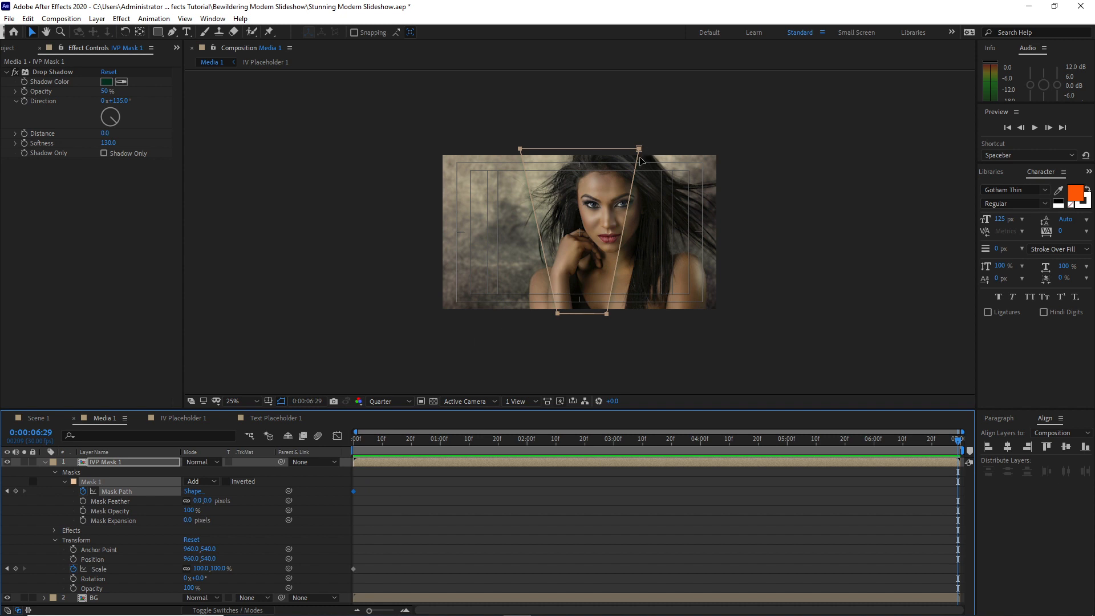
drag(639, 149, 669, 141)
double_click(668, 140)
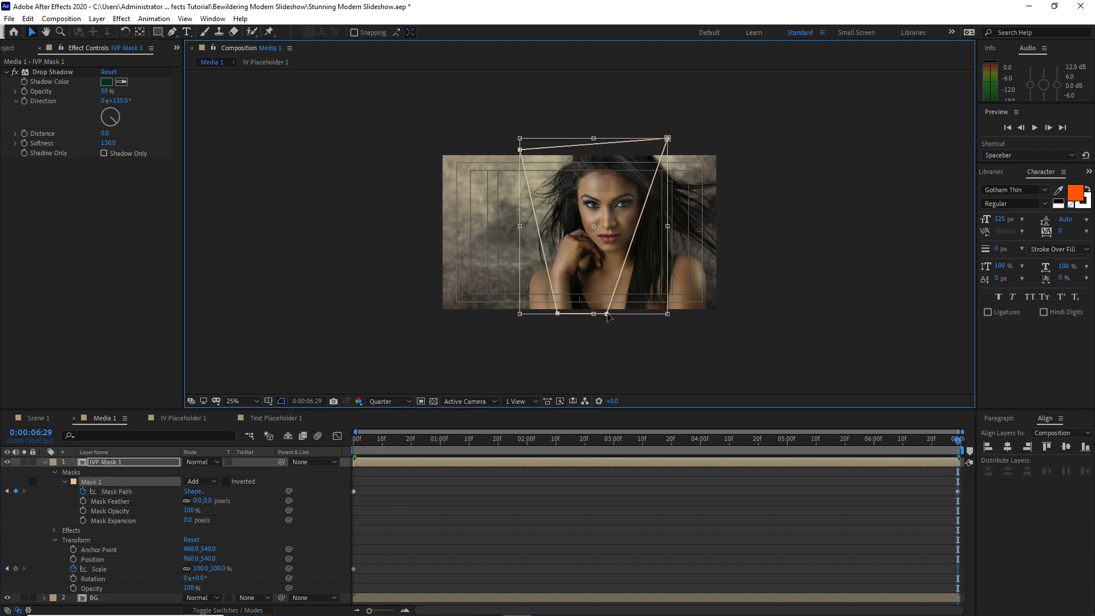
drag(558, 314, 558, 319)
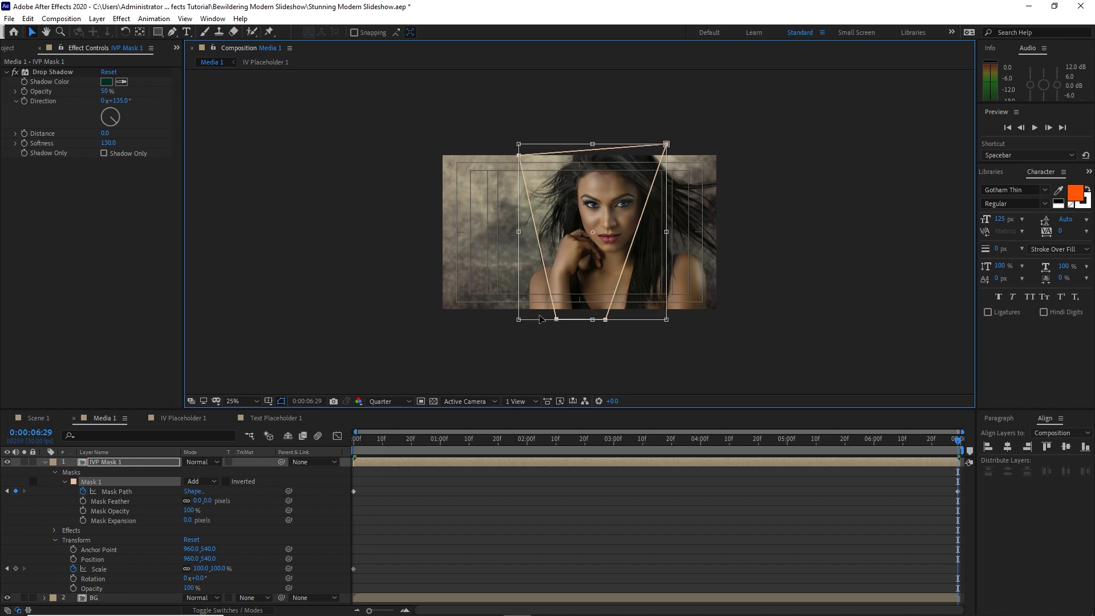
click(27, 18)
click(40, 33)
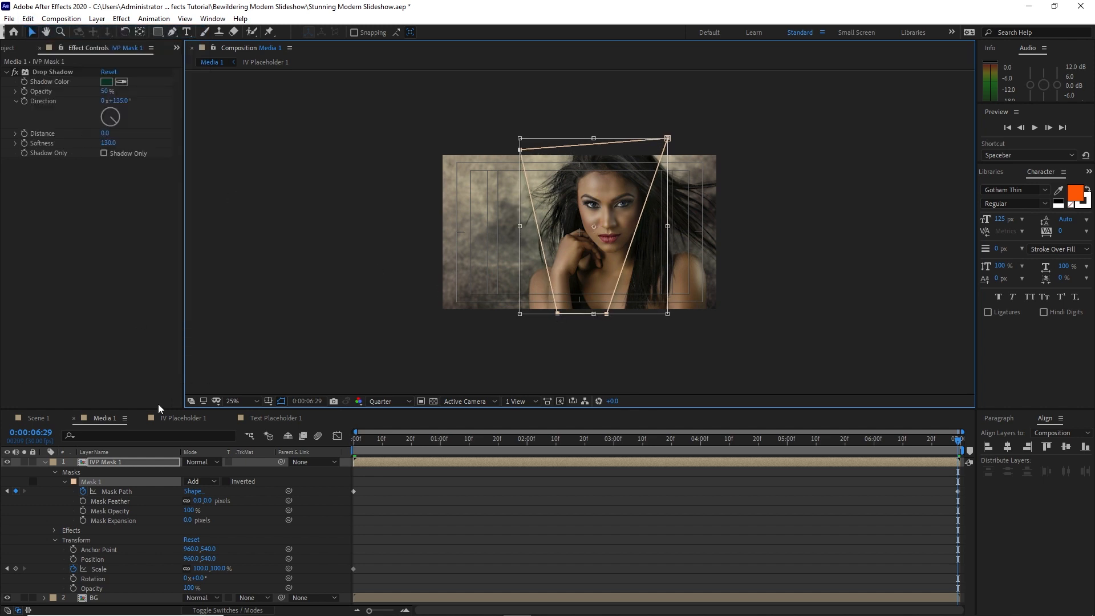
Move Mask 1's lower-left point outward to widen the base of the shape at 0:00:06:29
drag(557, 314, 539, 316)
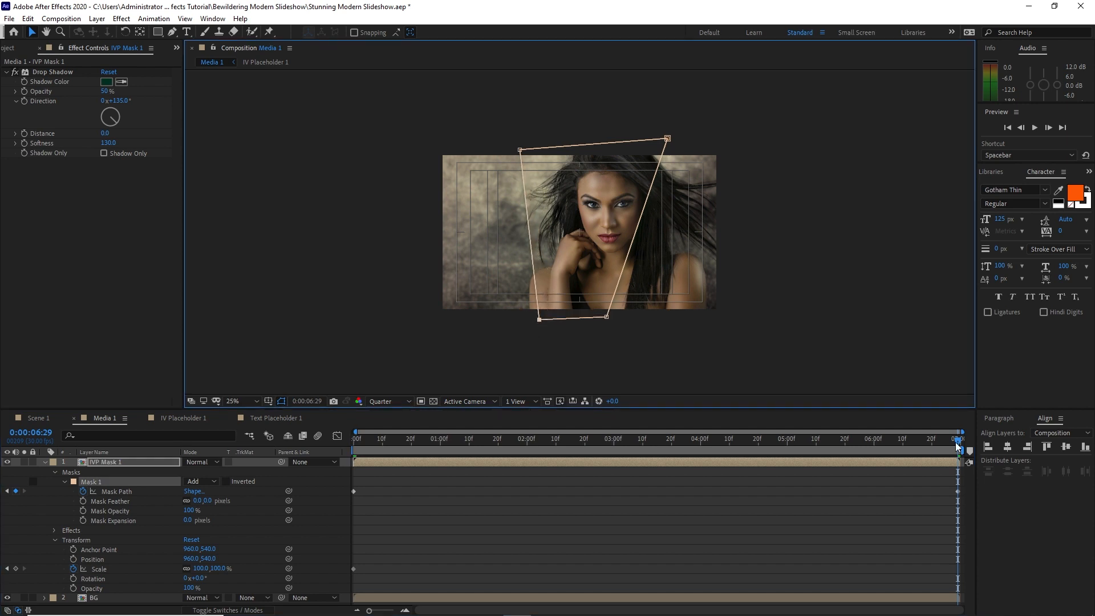
Set the Scale of IVP Mask 1 to 103% at 0:00:00:00
drag(957, 444, 327, 453)
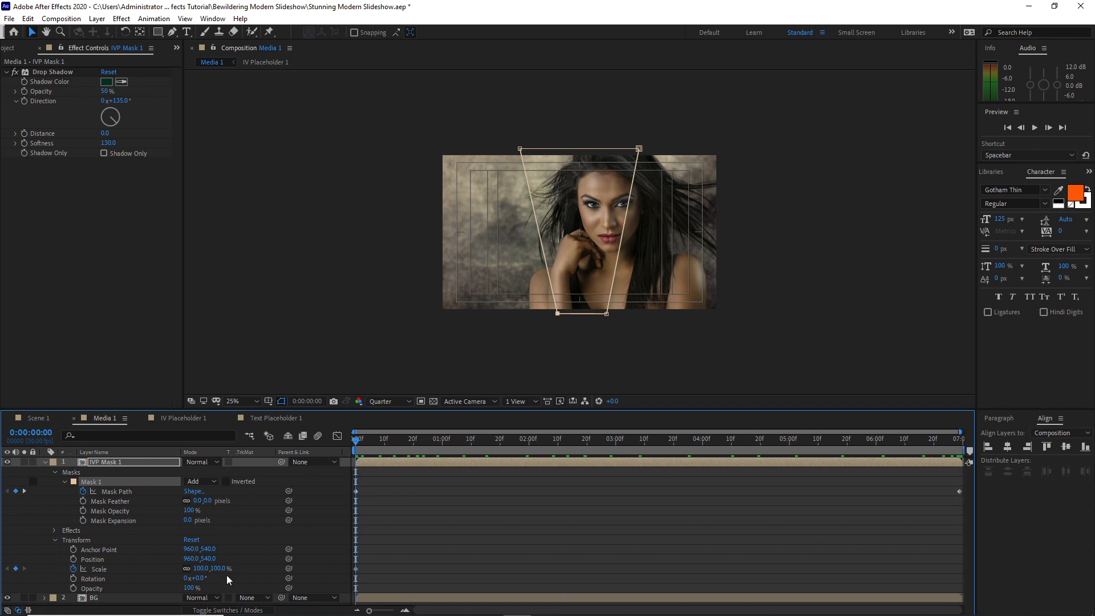
click(201, 569)
text(103)
click(357, 446)
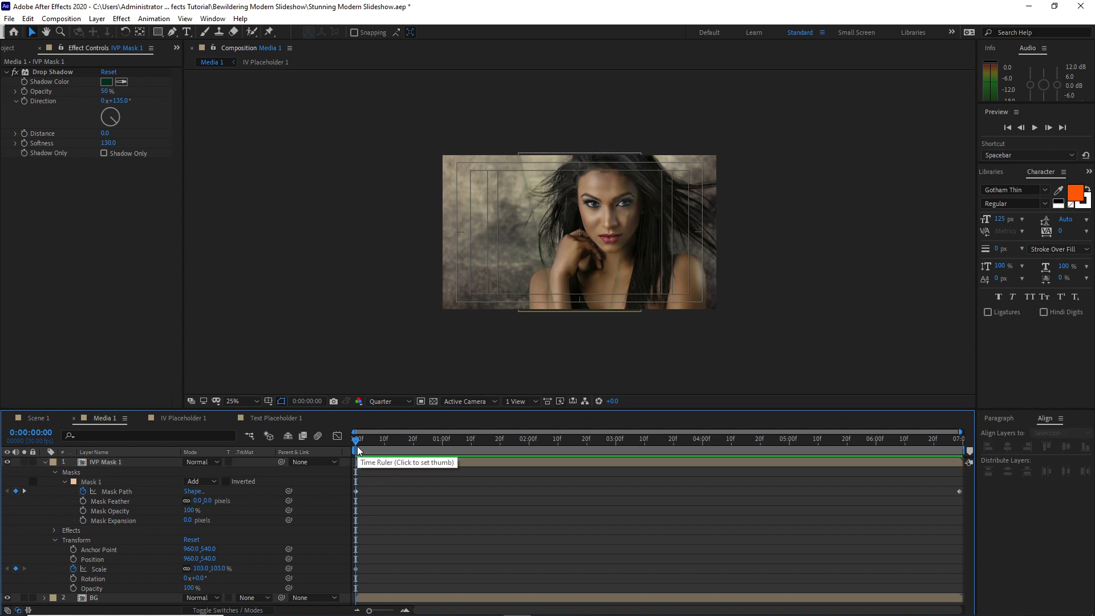
mouse_move(357, 442)
mouse_down()
mouse_move(960, 453)
mouse_move(374, 473)
mouse_move(342, 468)
mouse_move(462, 445)
mouse_move(350, 436)
mouse_up()
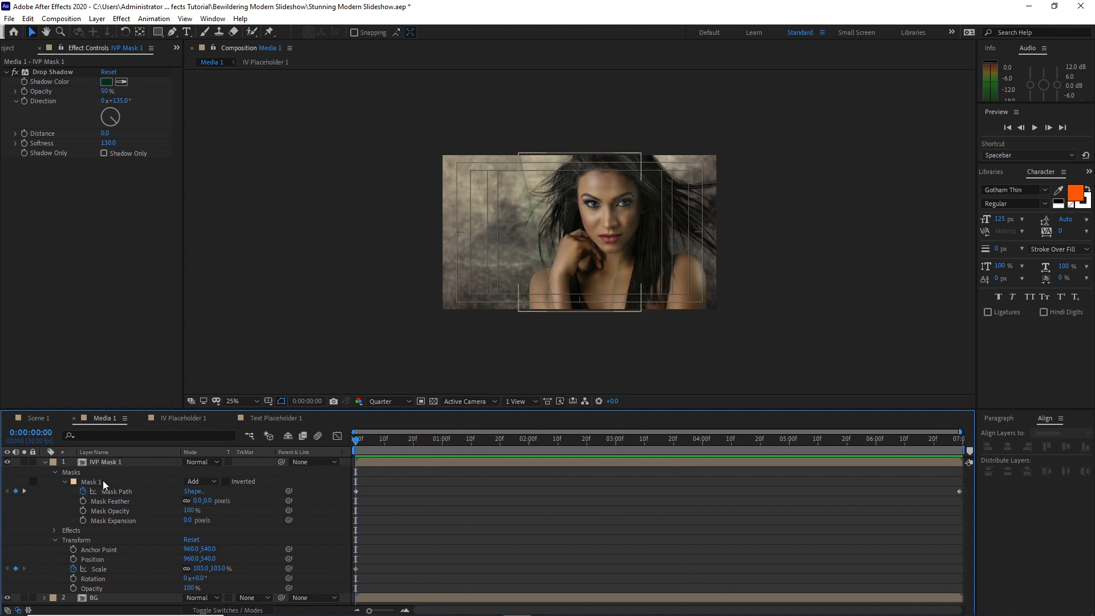
Collapse the IVP Mask 1 layer's properties and duplicate the layer
click(44, 462)
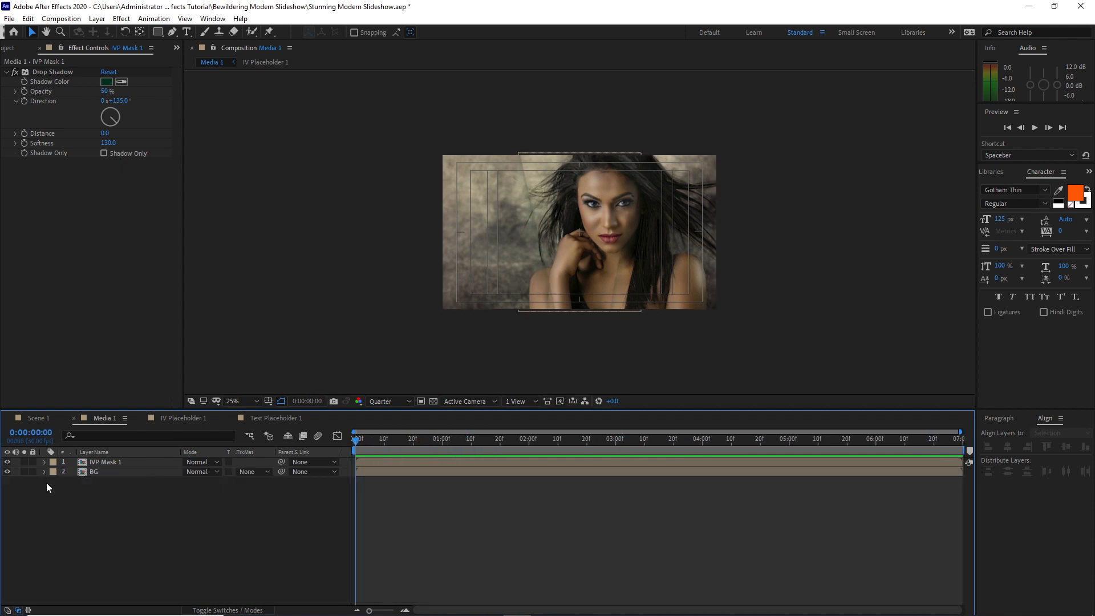
click(118, 463)
click(27, 18)
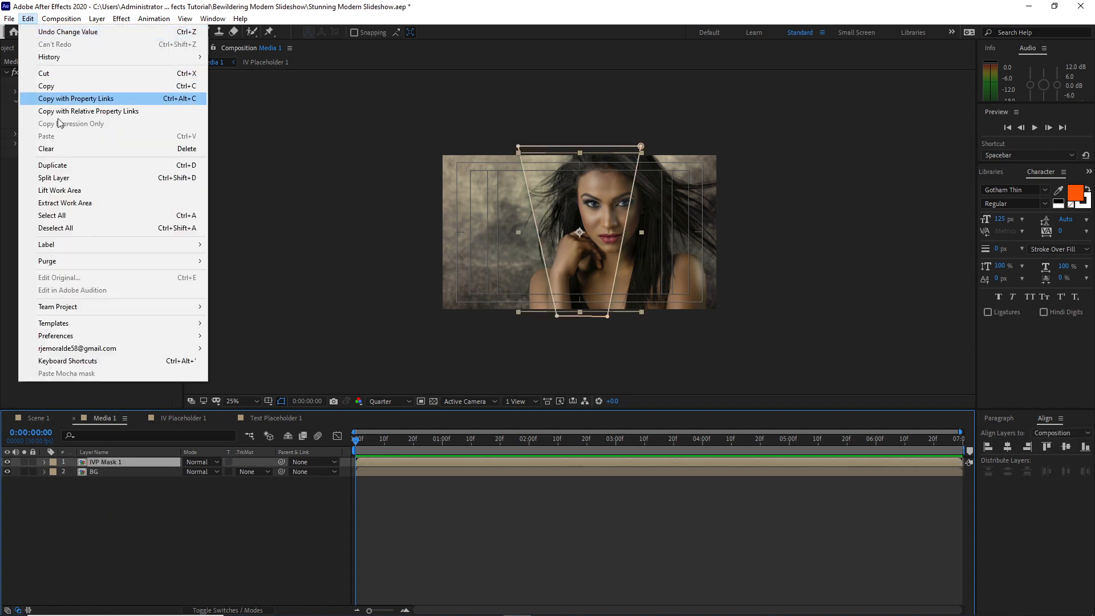
click(76, 168)
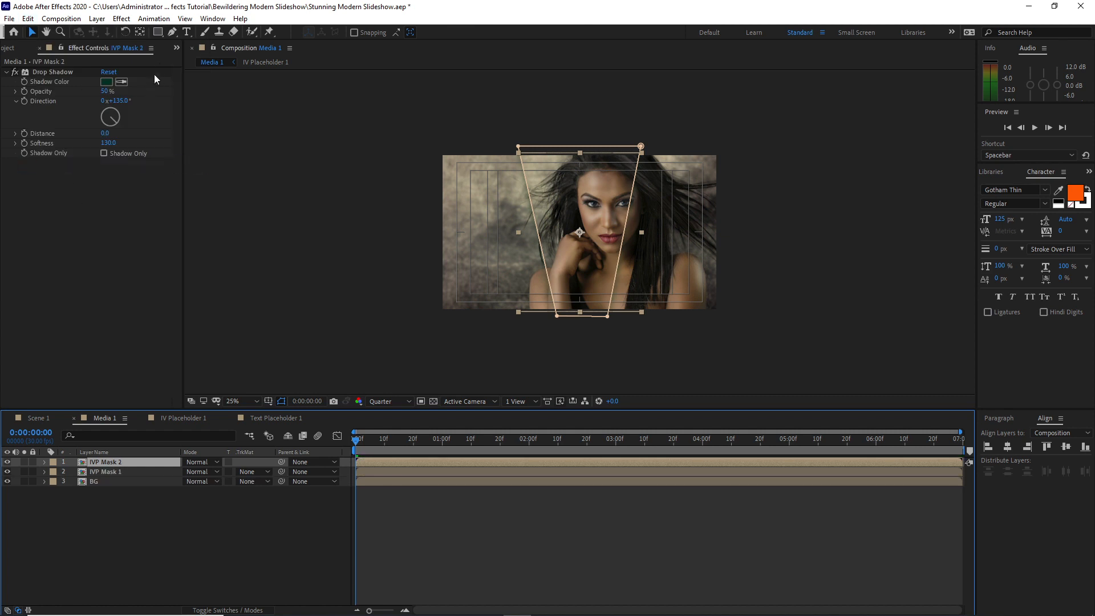
Reshape IVP Mask 2's mask at 0:00:00:00 into a slanted shape, moving its upper-left point inward and its lower-left point outward
click(171, 32)
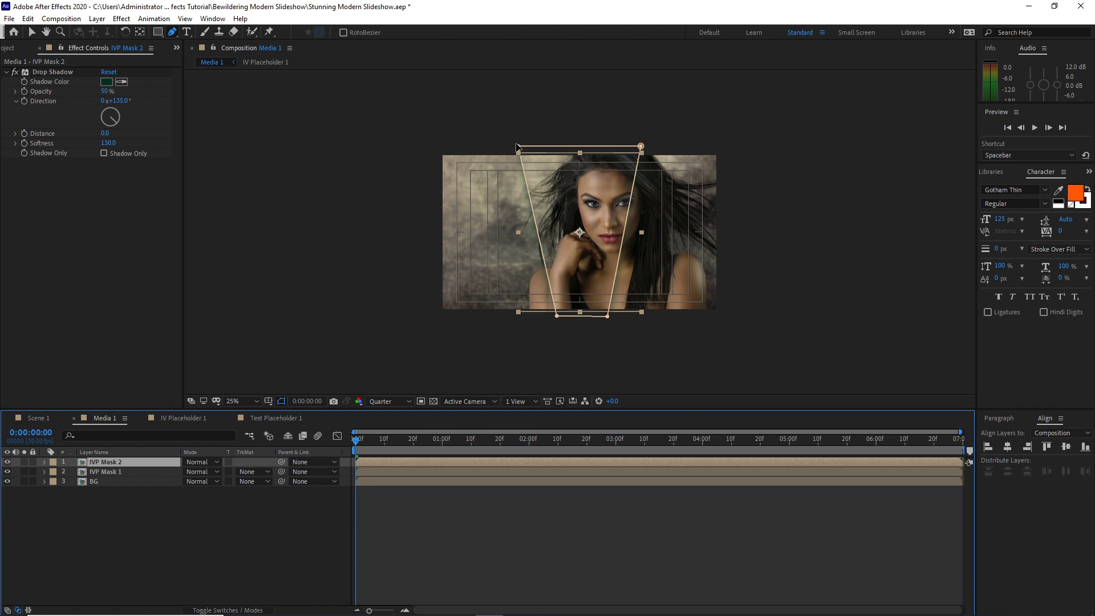
drag(518, 147, 588, 147)
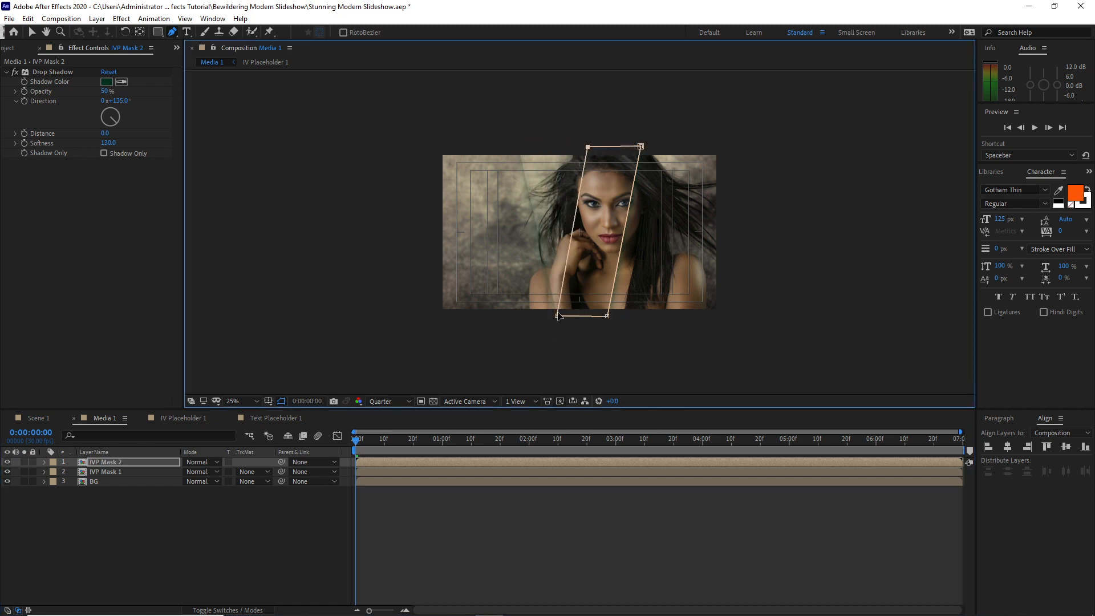
drag(557, 317, 502, 317)
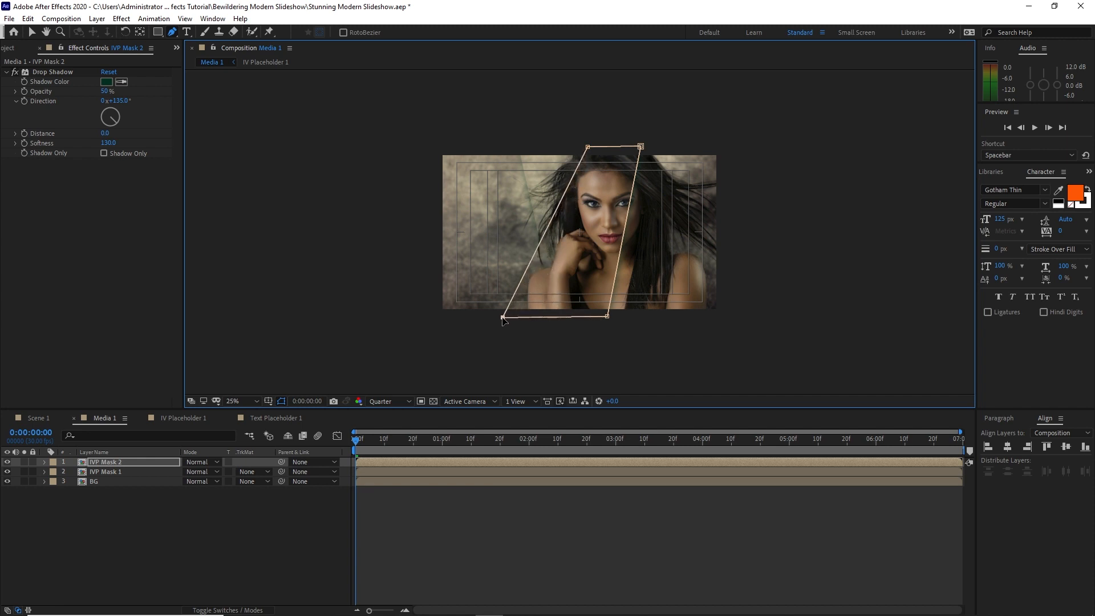
drag(601, 311, 612, 322)
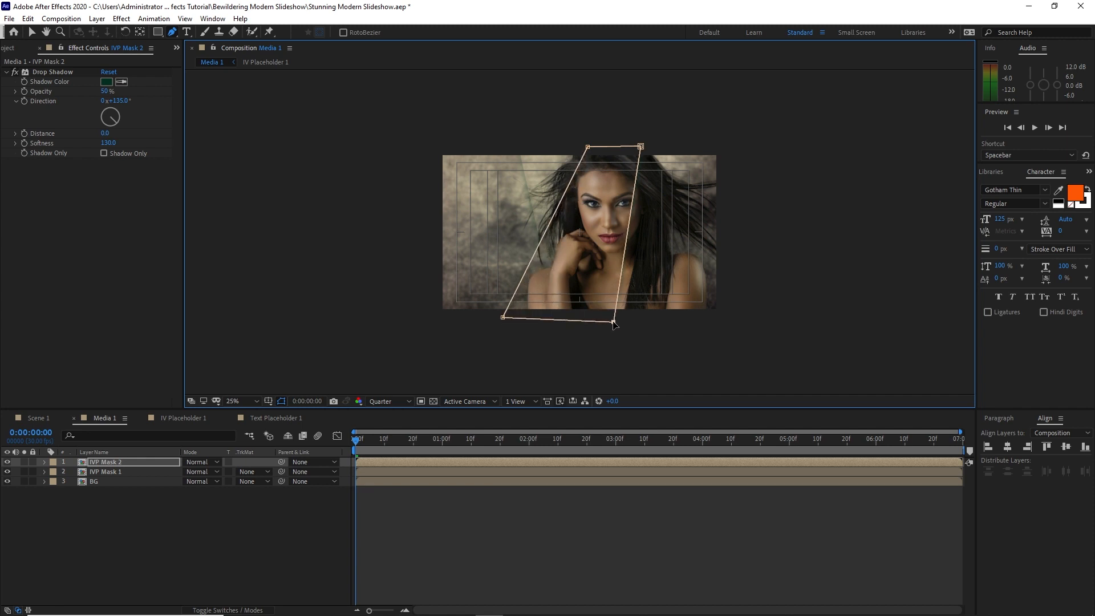
drag(507, 321, 505, 326)
Set the Scale of IVP Mask 2 to 105% at 0:00:00:00
click(133, 464)
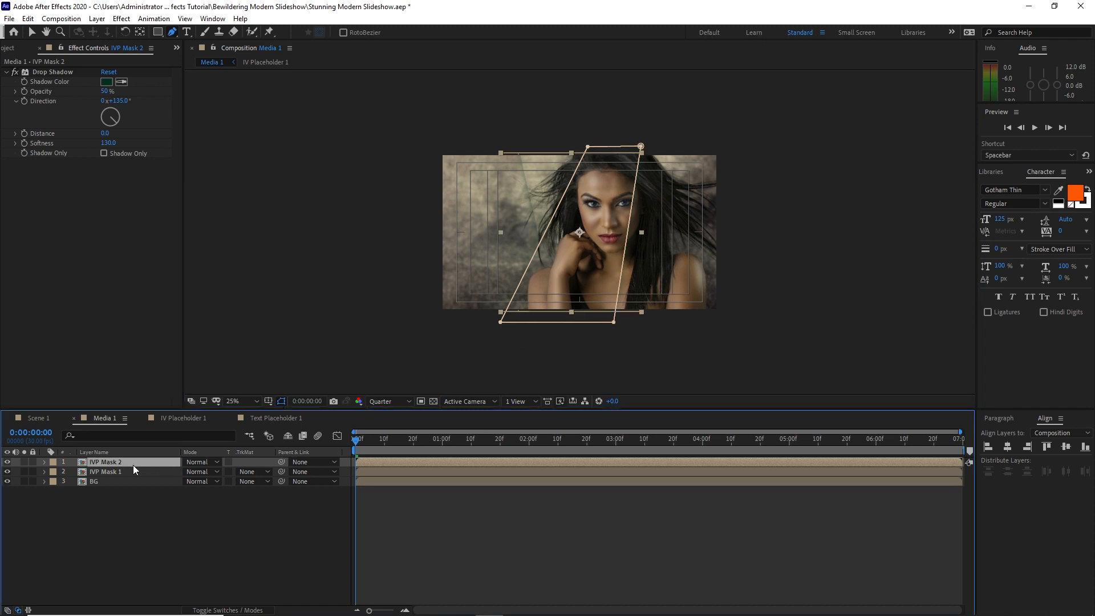
click(44, 462)
click(54, 473)
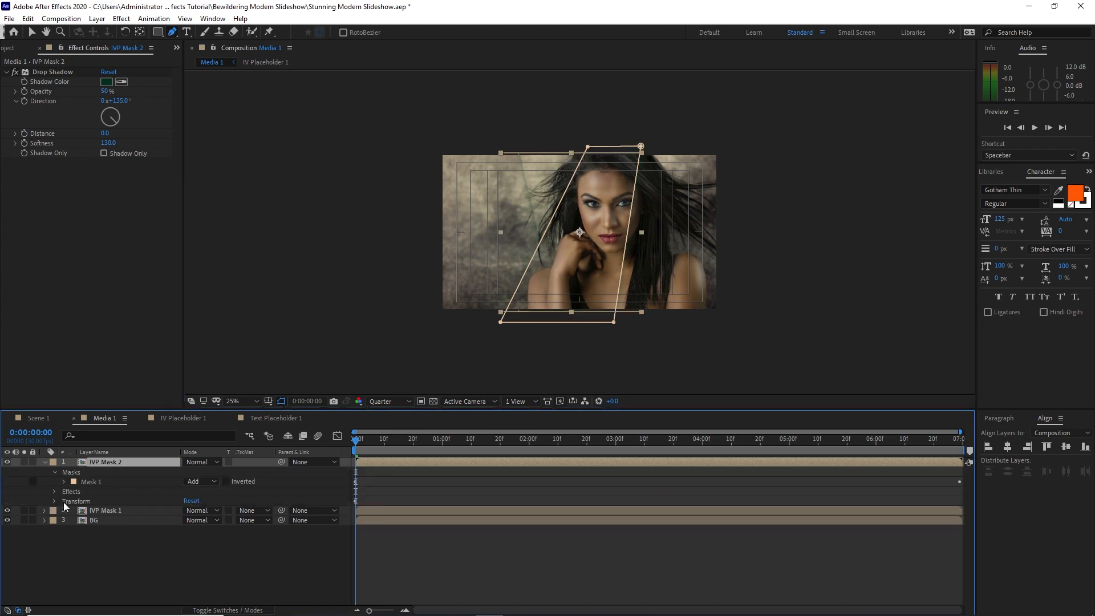
click(54, 501)
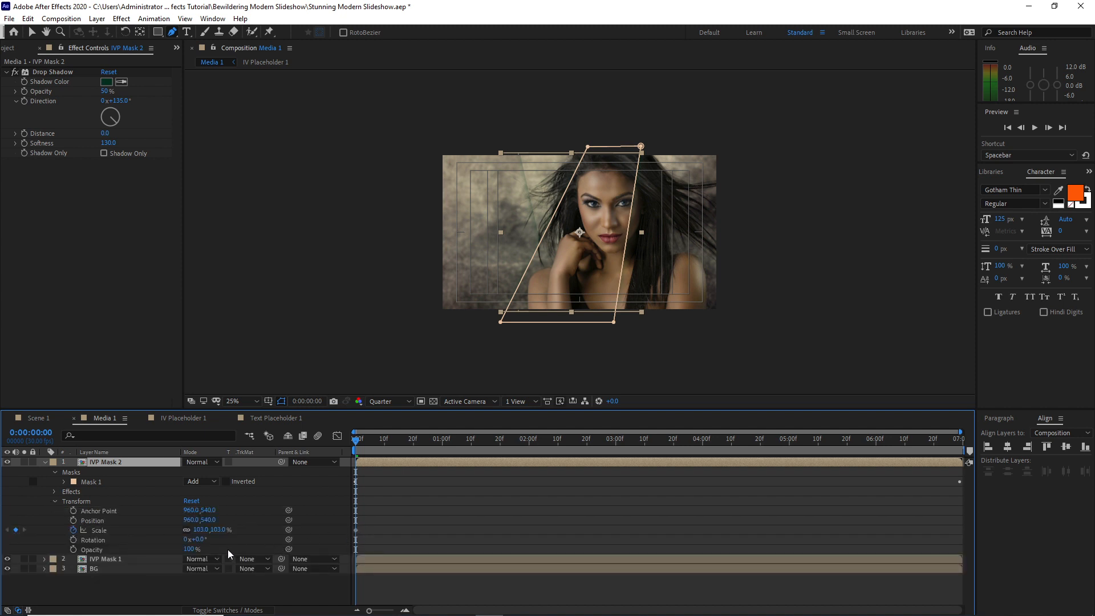
click(202, 530)
text(105)
At 0:00:06:29, narrow IVP Mask 2's mask by moving its upper-right point far inward and its lower-right point slightly inward
drag(355, 441, 959, 447)
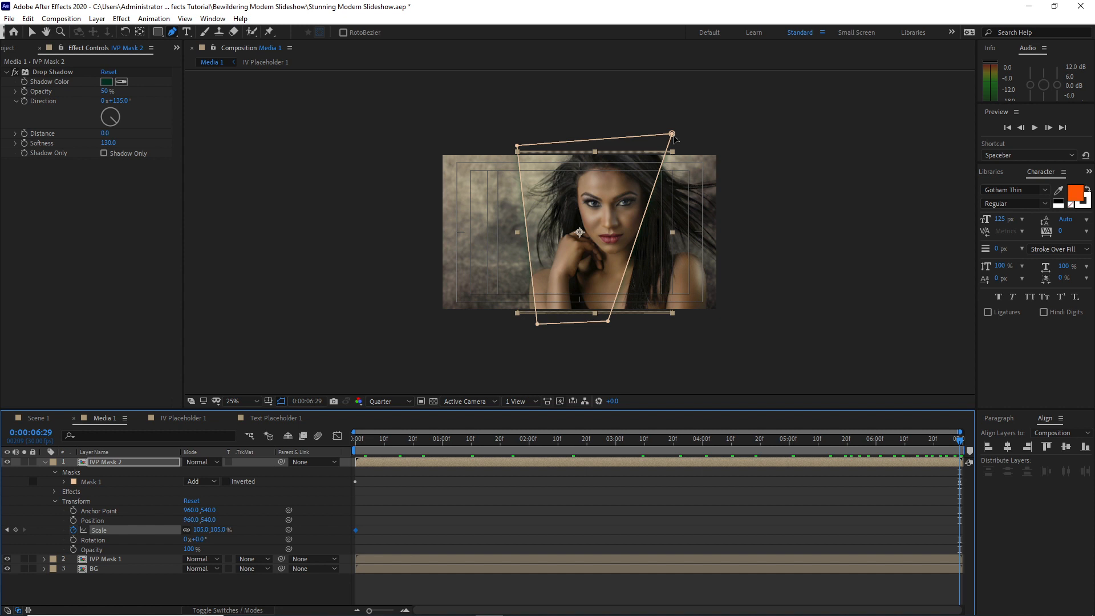
drag(673, 135, 541, 147)
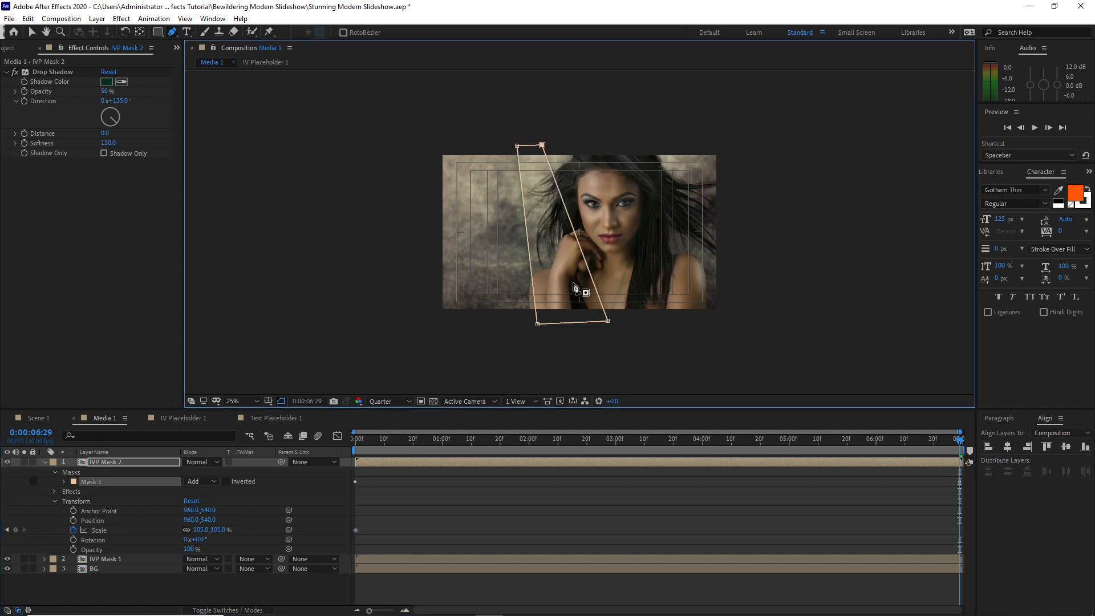
drag(608, 321, 592, 325)
drag(491, 443, 350, 421)
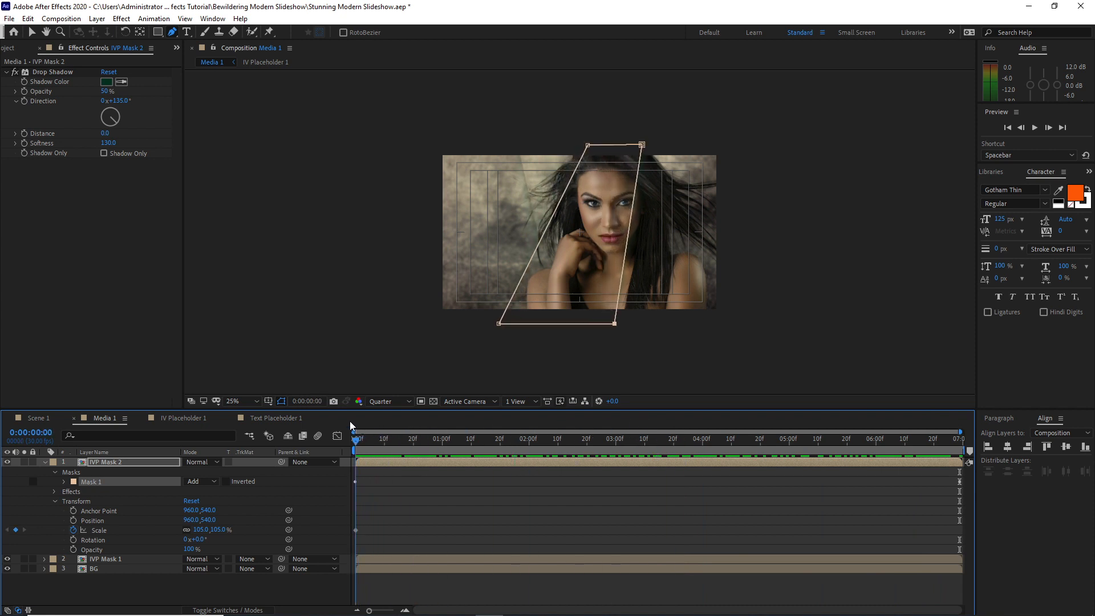
Set IVP Mask 2's Drop Shadow softness to 25 and its shadow color to near-black 040404
click(108, 144)
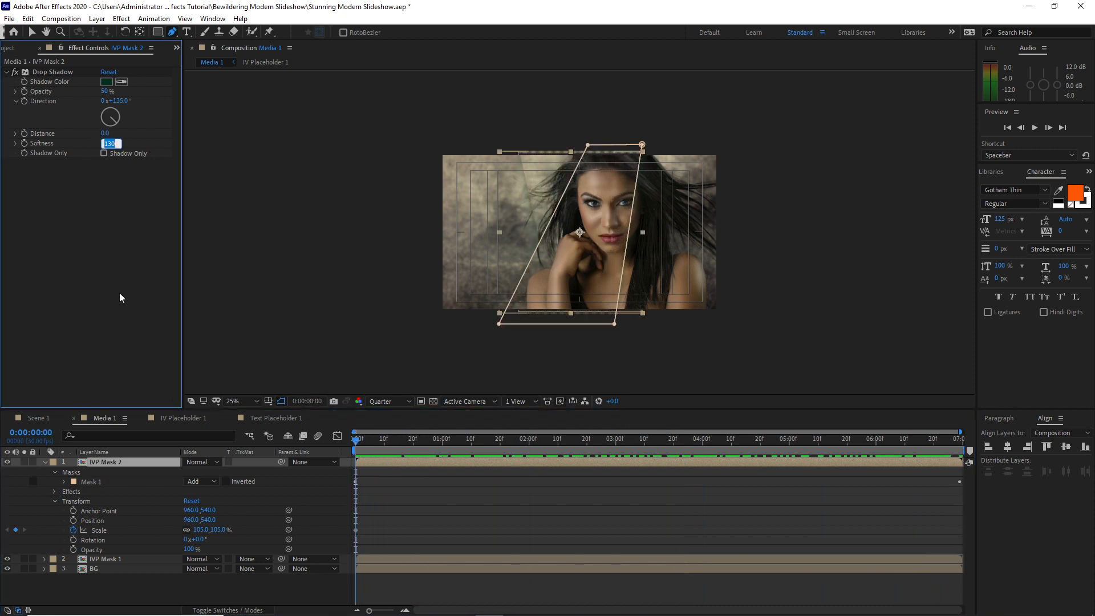
text(25)
click(105, 83)
drag(485, 308, 407, 386)
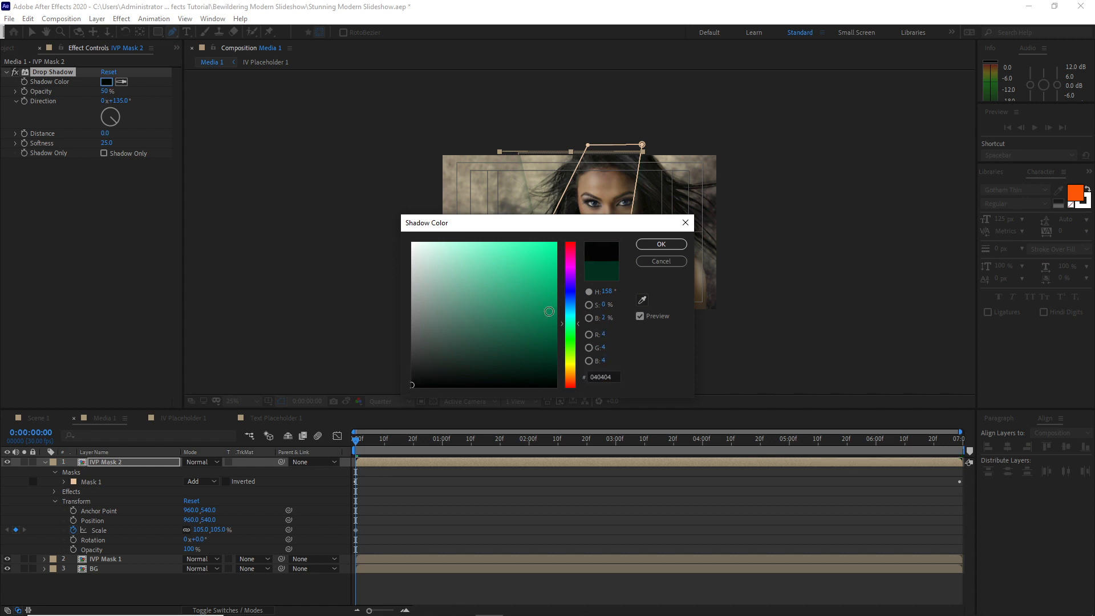
click(647, 246)
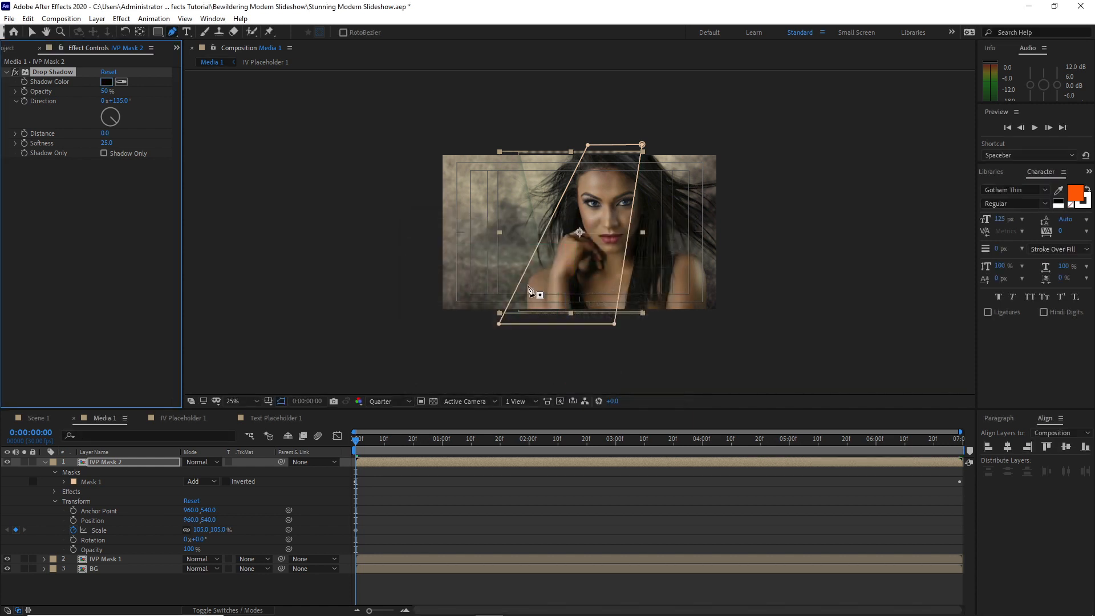
Collapse the IVP Mask 2 layer's properties and duplicate the layer
click(41, 462)
click(93, 463)
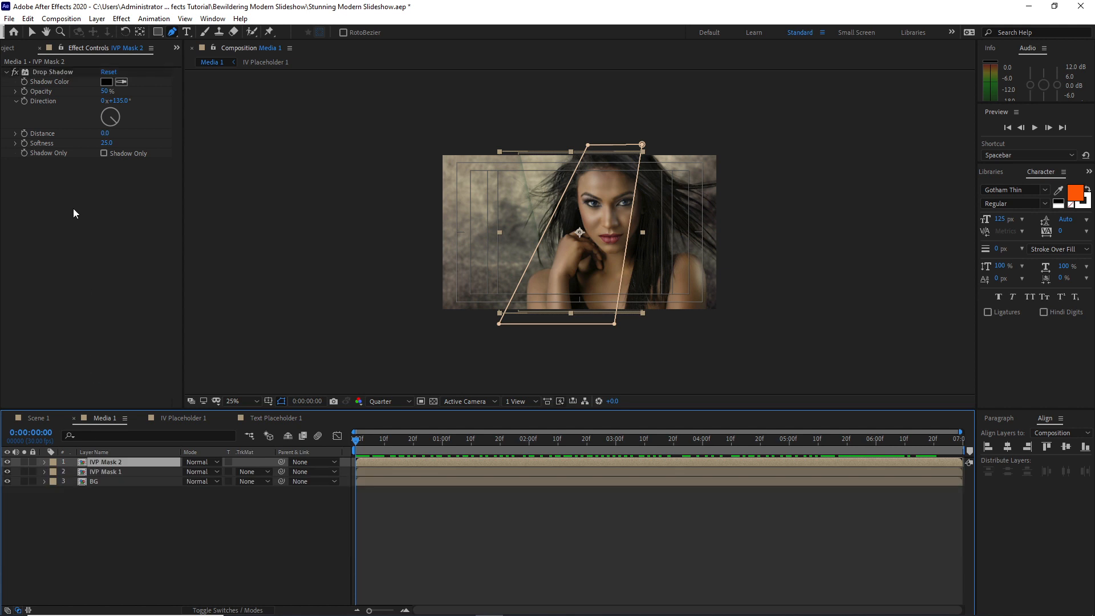
click(28, 20)
click(41, 166)
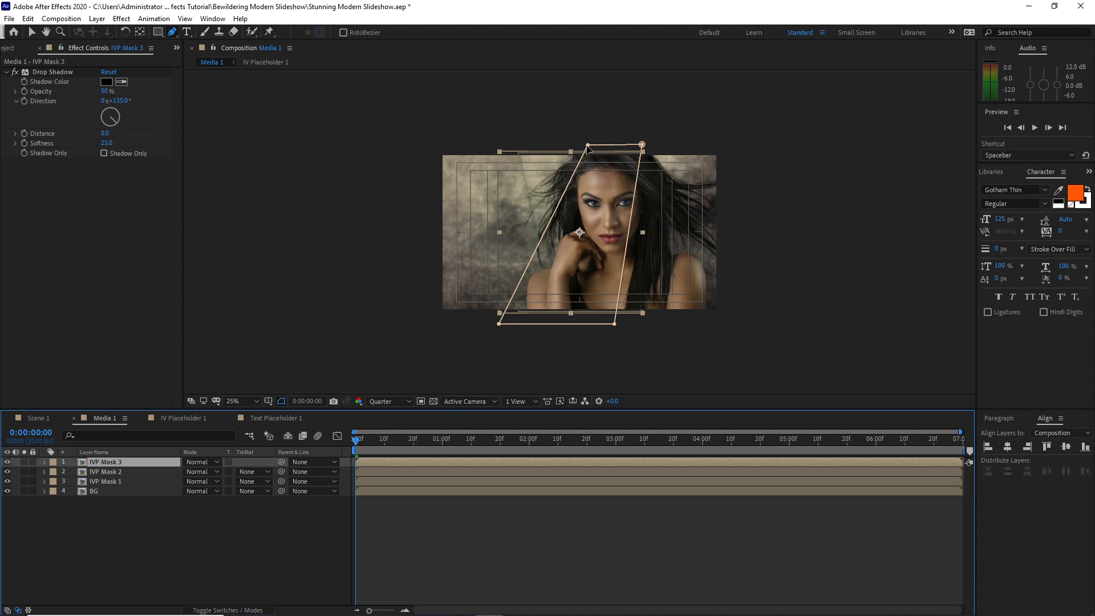
Reshape IVP Mask 3's mask at 0:00:00:00 into a thin sliver along the photo's left edge that widens at the lower-left corner
drag(587, 146, 417, 144)
drag(641, 145, 428, 152)
drag(499, 323, 414, 327)
drag(614, 324, 497, 315)
drag(415, 326, 417, 316)
drag(428, 153, 436, 245)
drag(417, 144, 432, 152)
drag(435, 244, 451, 266)
drag(497, 315, 515, 314)
drag(433, 153, 443, 156)
drag(417, 315, 435, 317)
drag(443, 156, 440, 143)
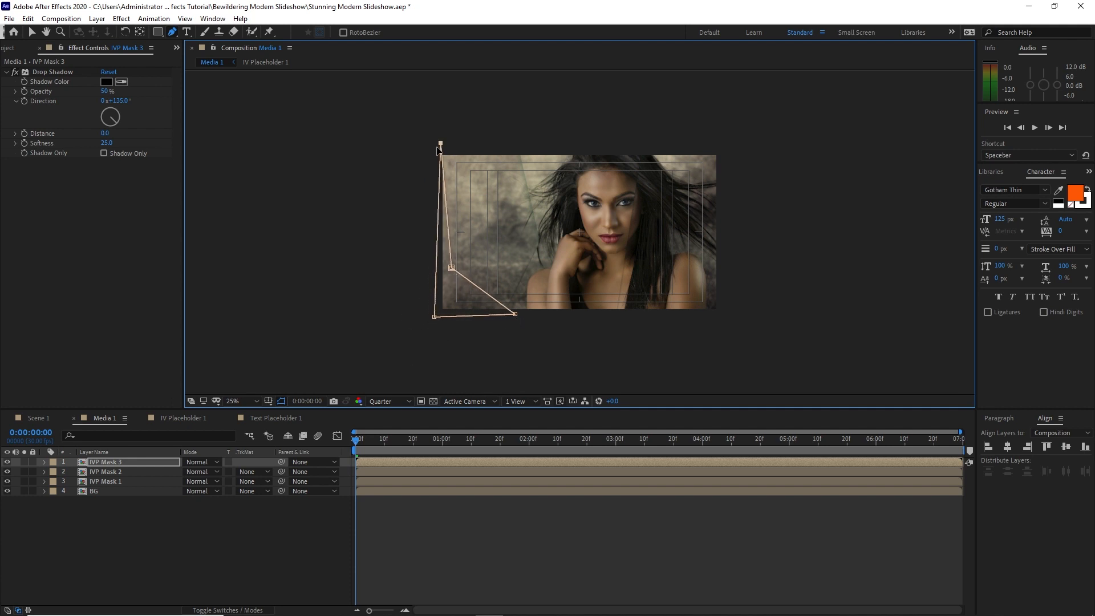
drag(451, 267, 455, 265)
At 0:00:01:00, move IVP Mask 3's upper, lower-left and inner mask points outward beyond the photo's left edge
click(119, 463)
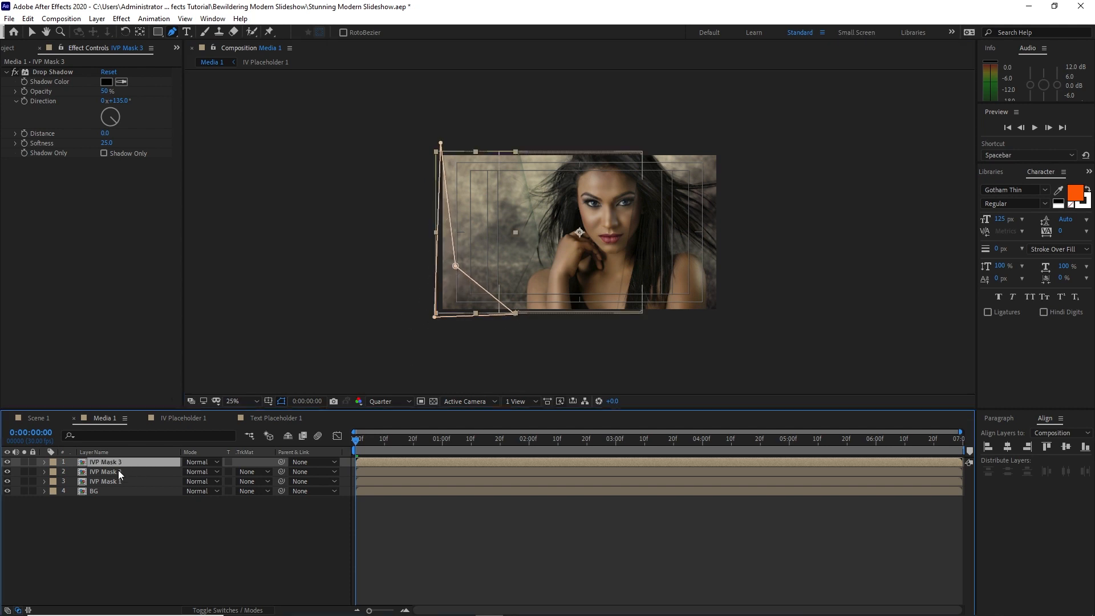
click(43, 462)
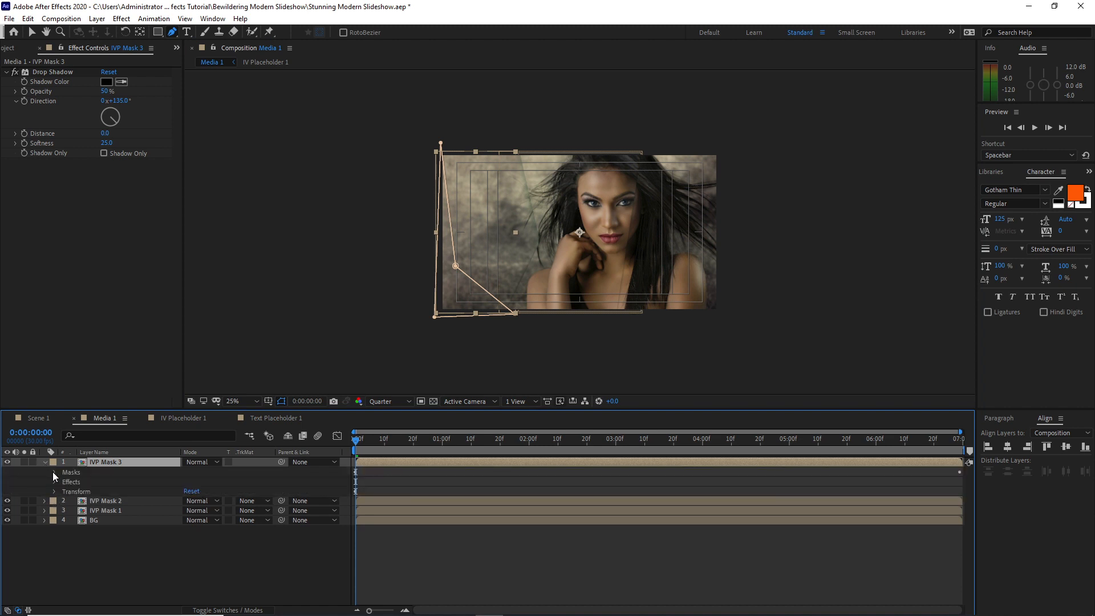
click(53, 471)
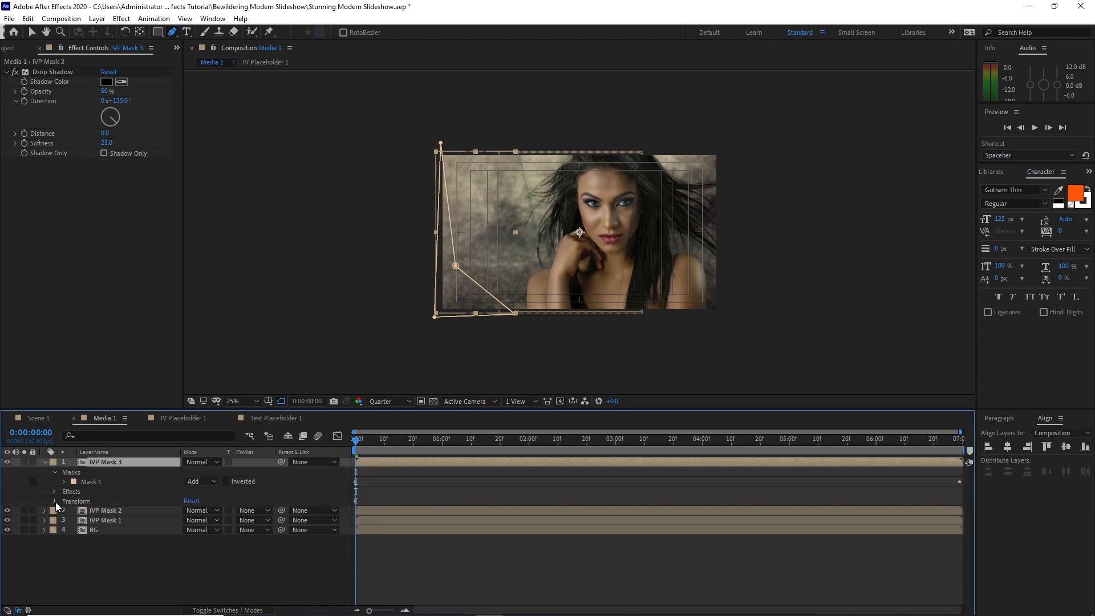
click(54, 502)
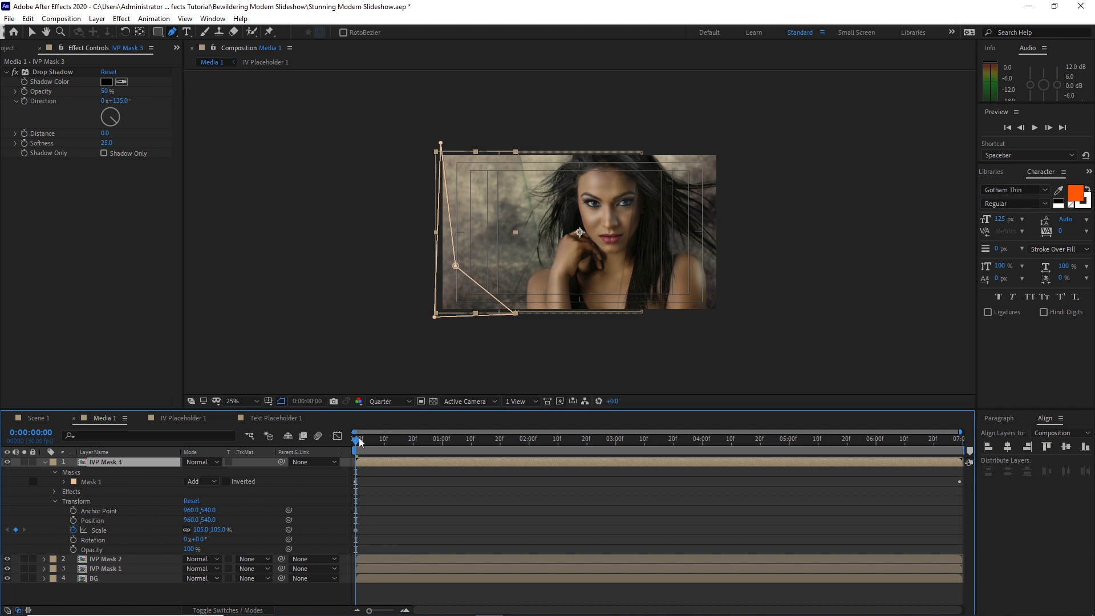
drag(357, 441, 443, 441)
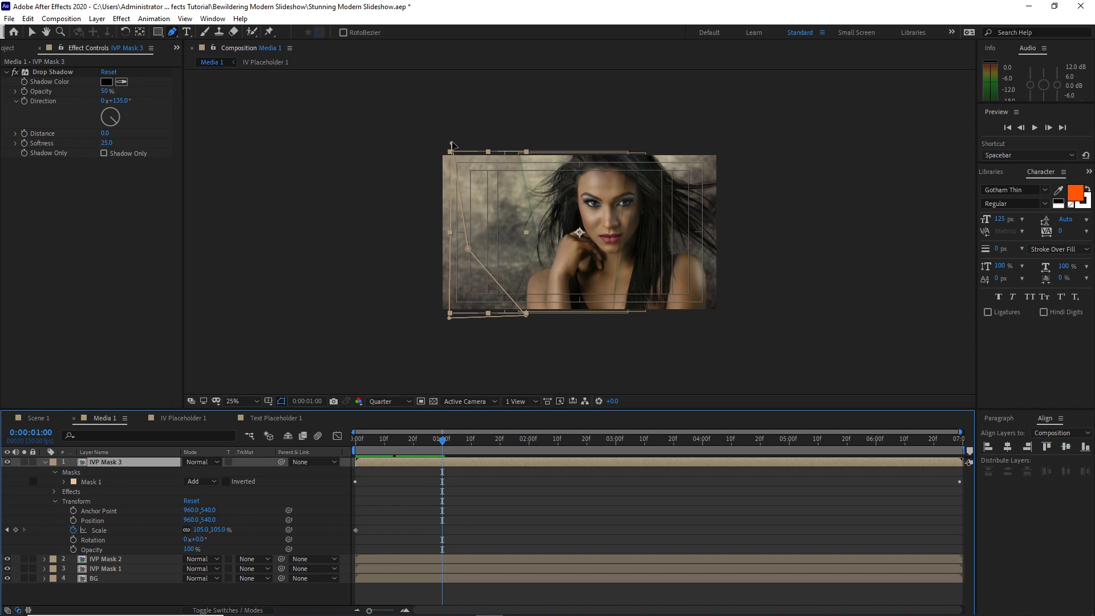
drag(451, 149, 414, 156)
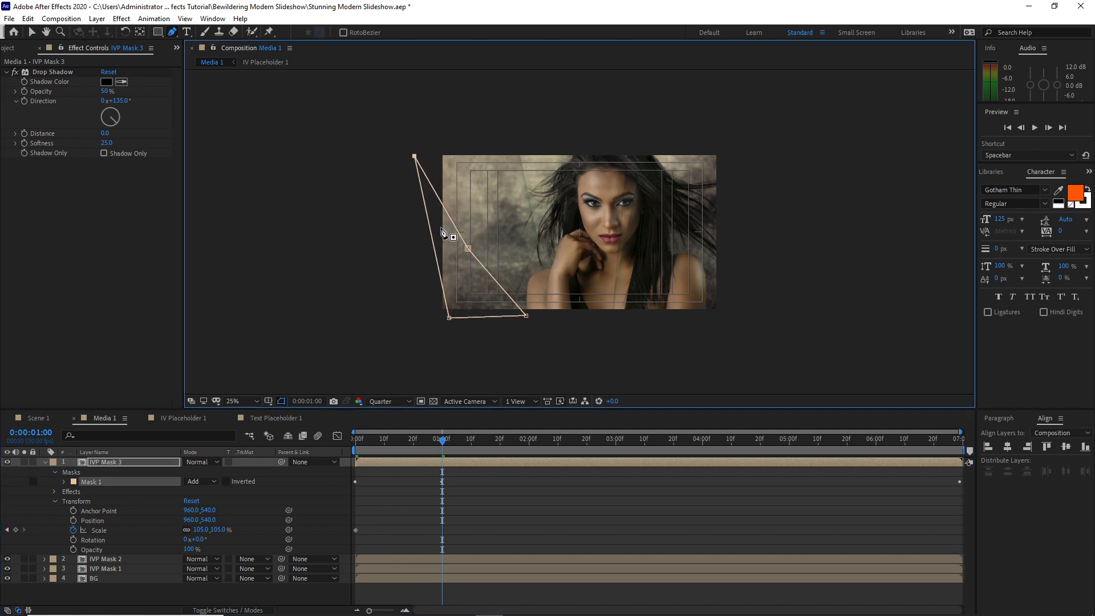
drag(446, 320, 410, 321)
drag(468, 249, 426, 247)
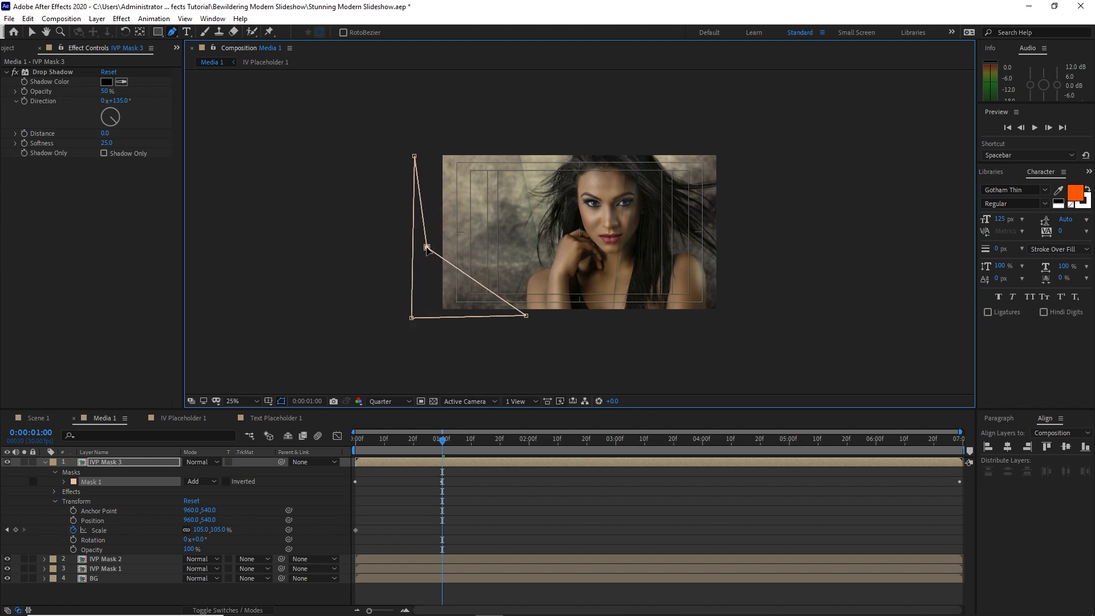
Set the Scale of IVP Mask 3 to 100% at 0:00:01:00
click(62, 483)
click(200, 568)
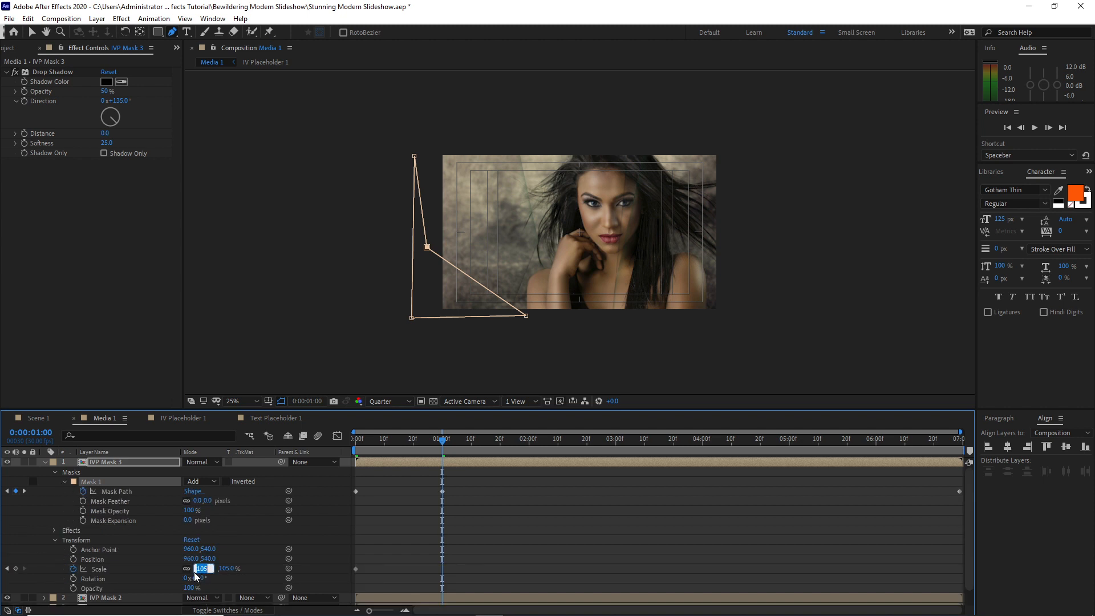
text(100)
Apply Easy Ease to IVP Mask 3's Mask Path and Scale keyframes at 0:00:01:00
drag(410, 487, 456, 573)
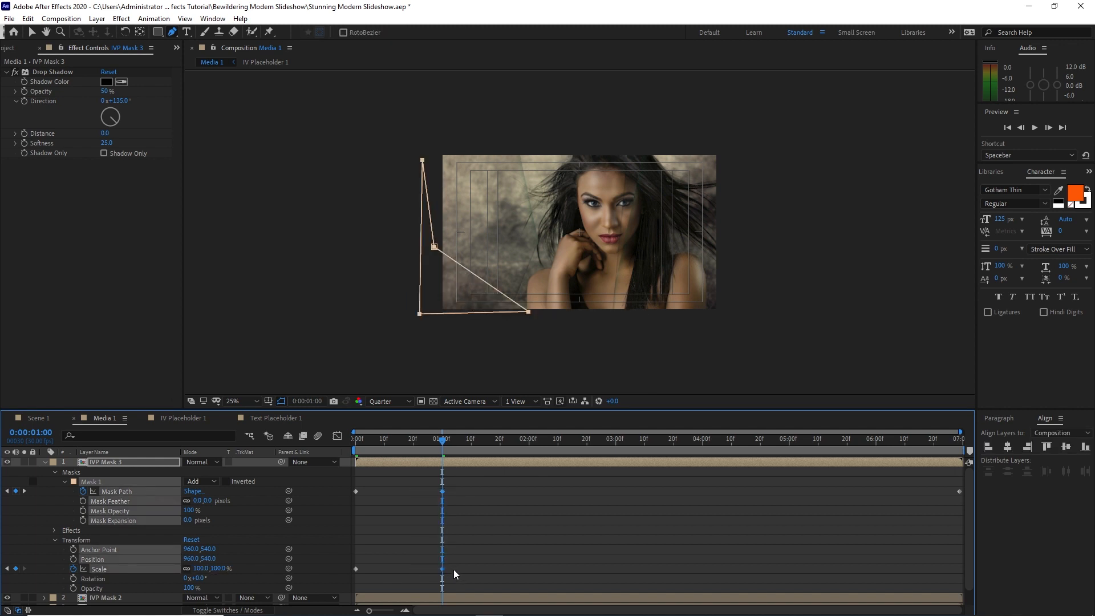
right_click(444, 495)
mouse_move(518, 485)
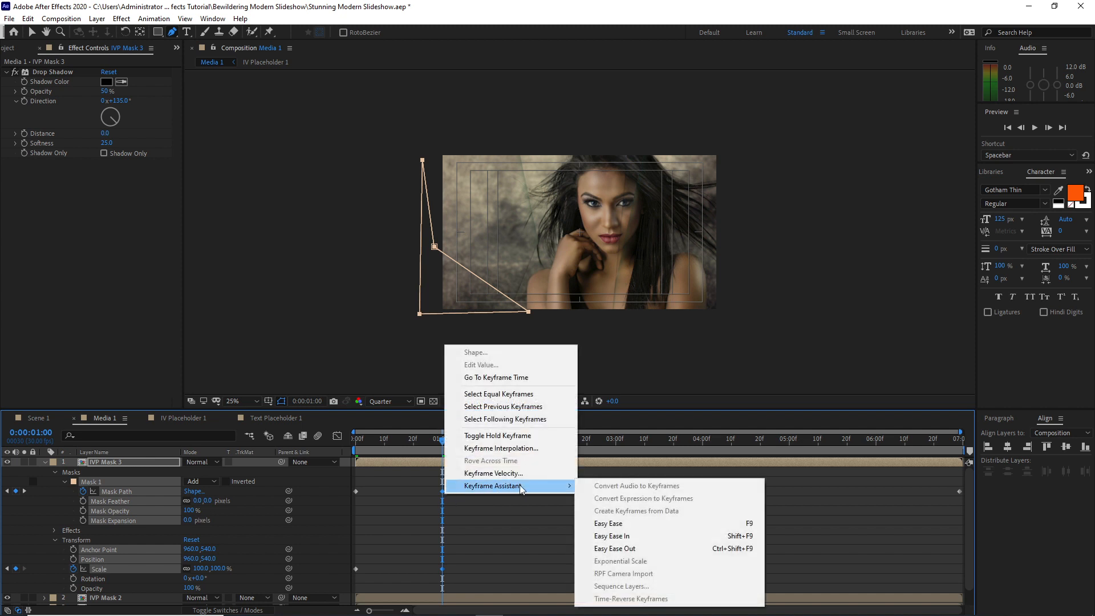
click(606, 524)
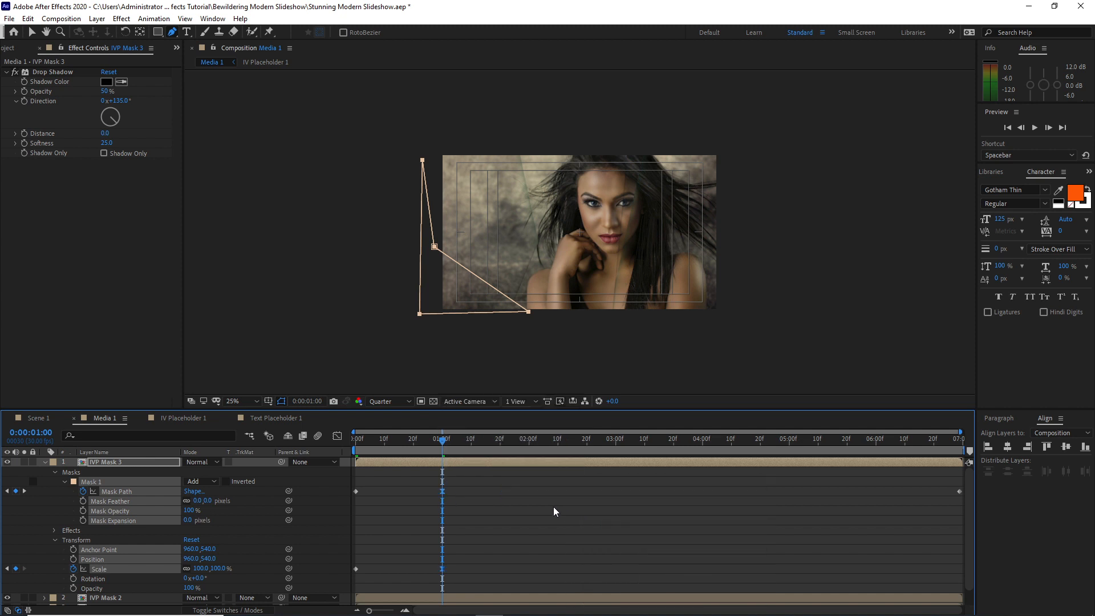
At 0:00:06:29, reshape IVP Mask 3's mask into a kite mostly outside the photo's left edge, with one point reaching inside at mid-height
drag(443, 442, 1011, 470)
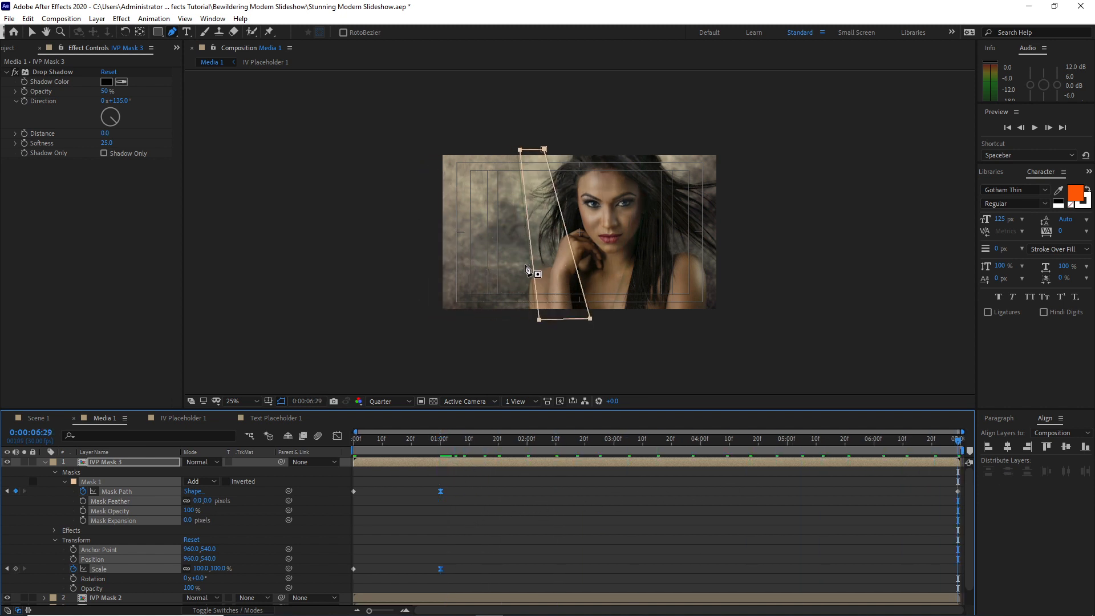
drag(520, 150, 412, 148)
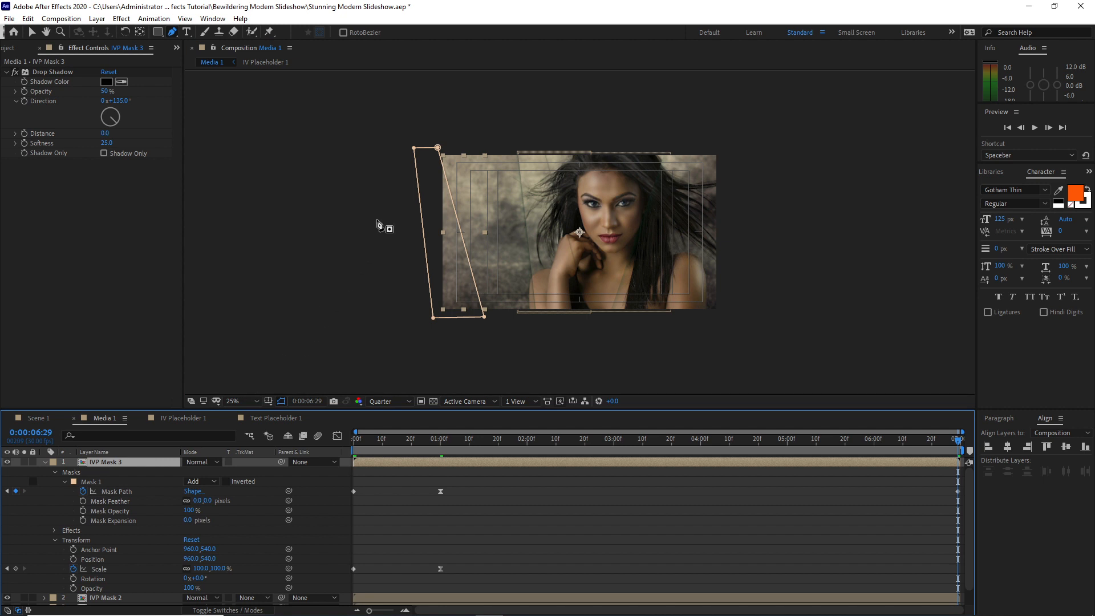
drag(413, 147, 407, 233)
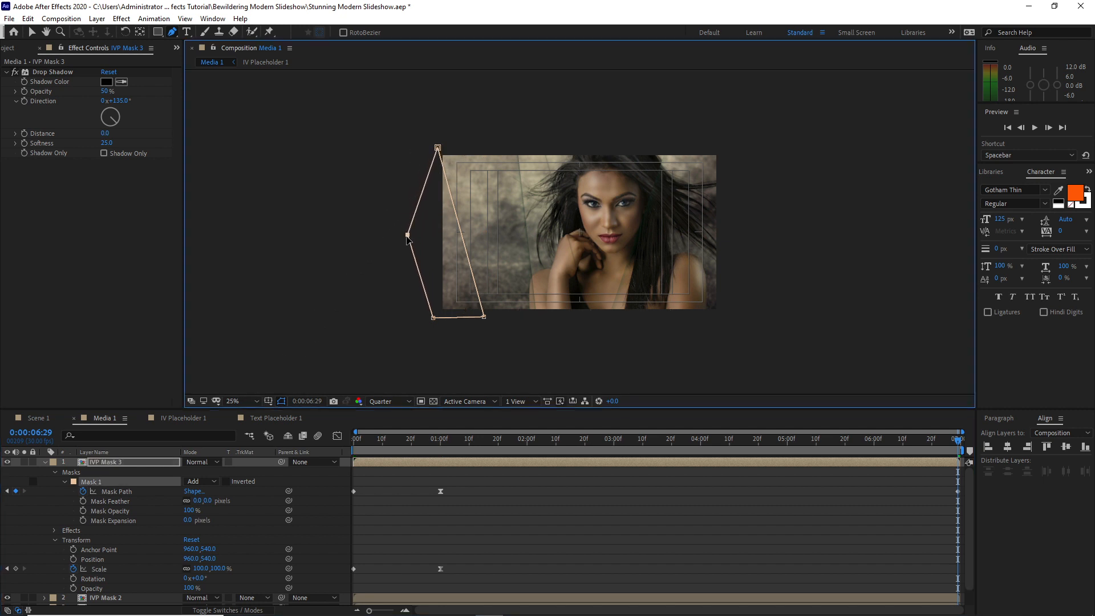
drag(437, 147, 426, 192)
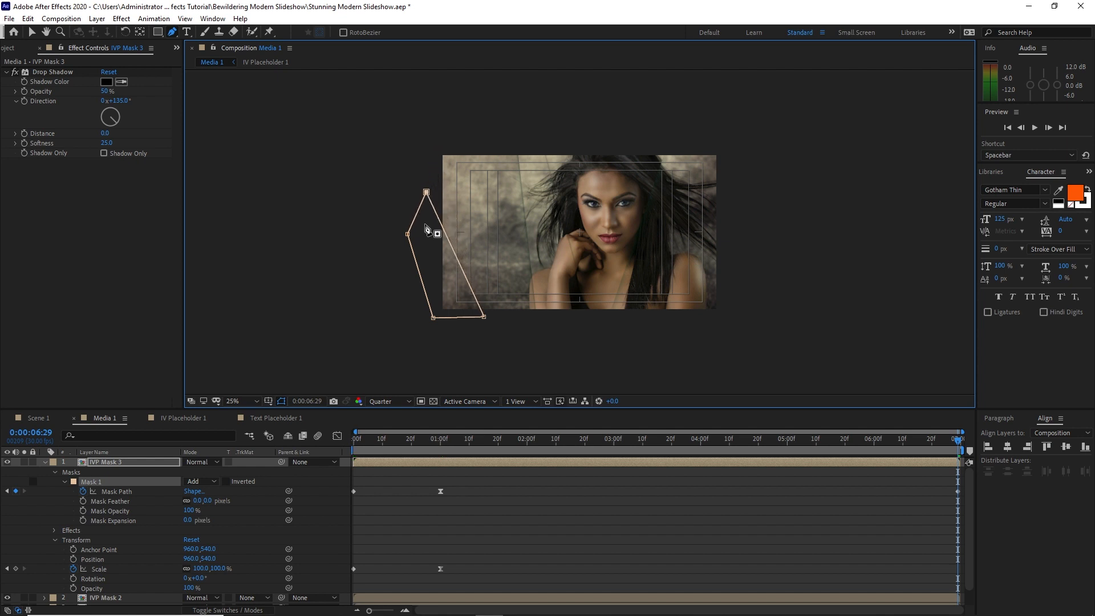
drag(433, 316, 423, 274)
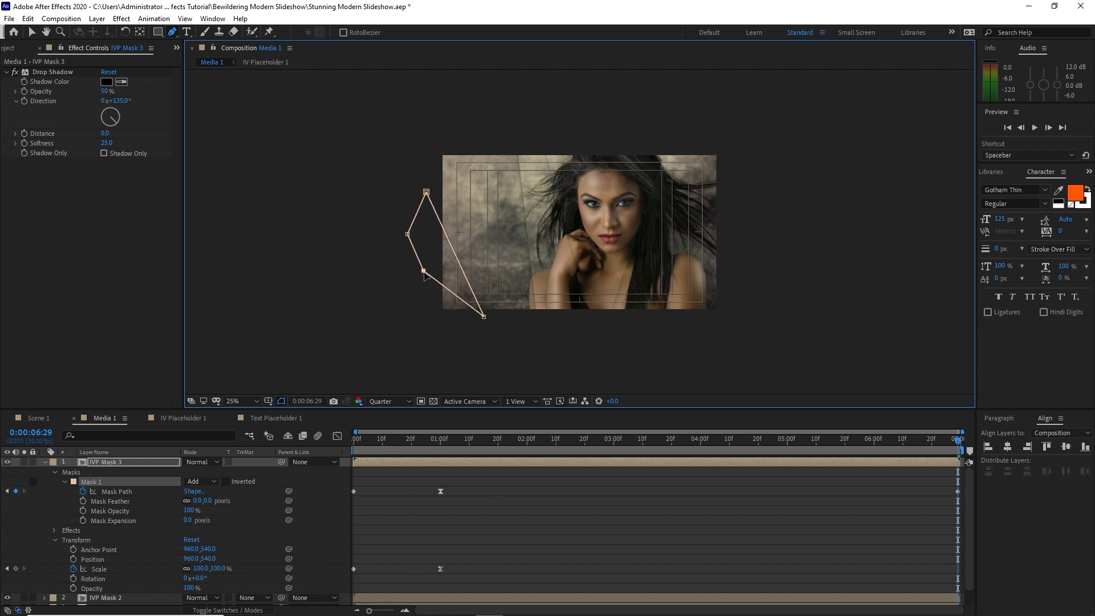
drag(485, 319, 484, 235)
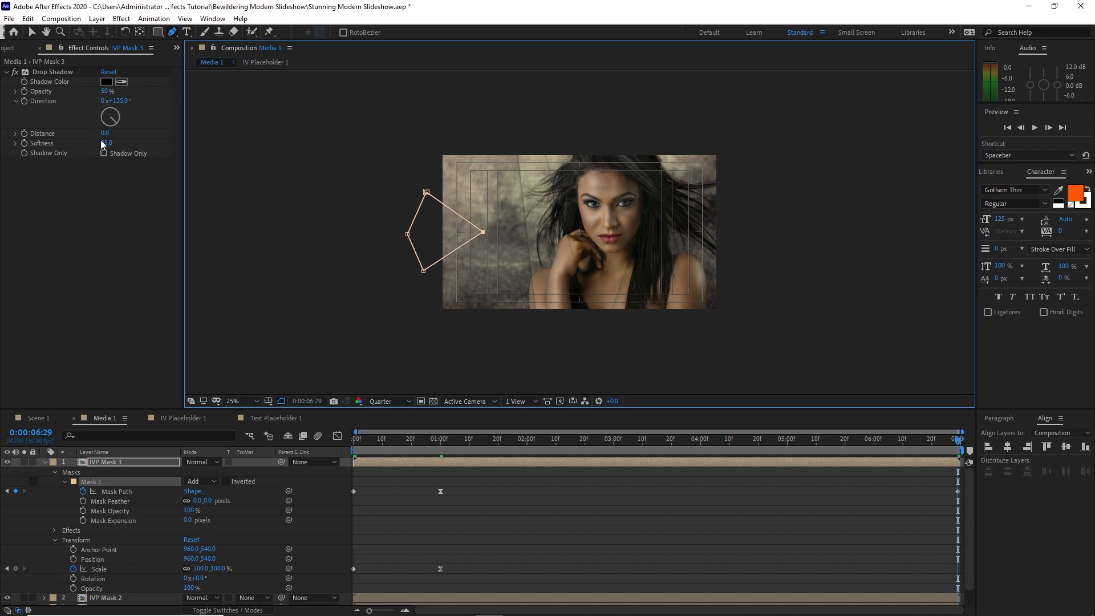
drag(457, 439, 916, 427)
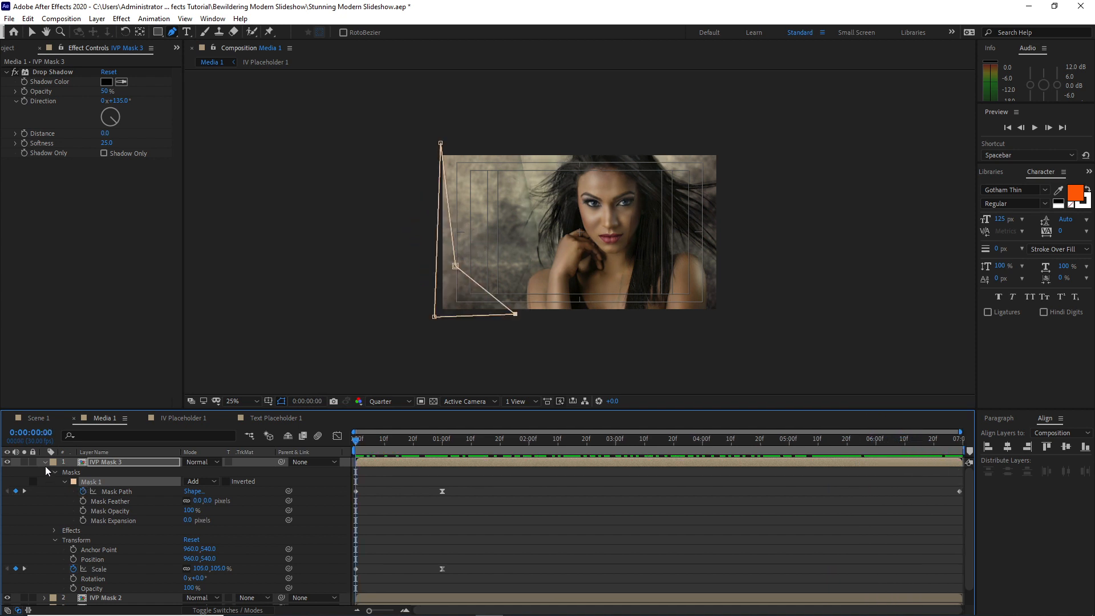
click(46, 463)
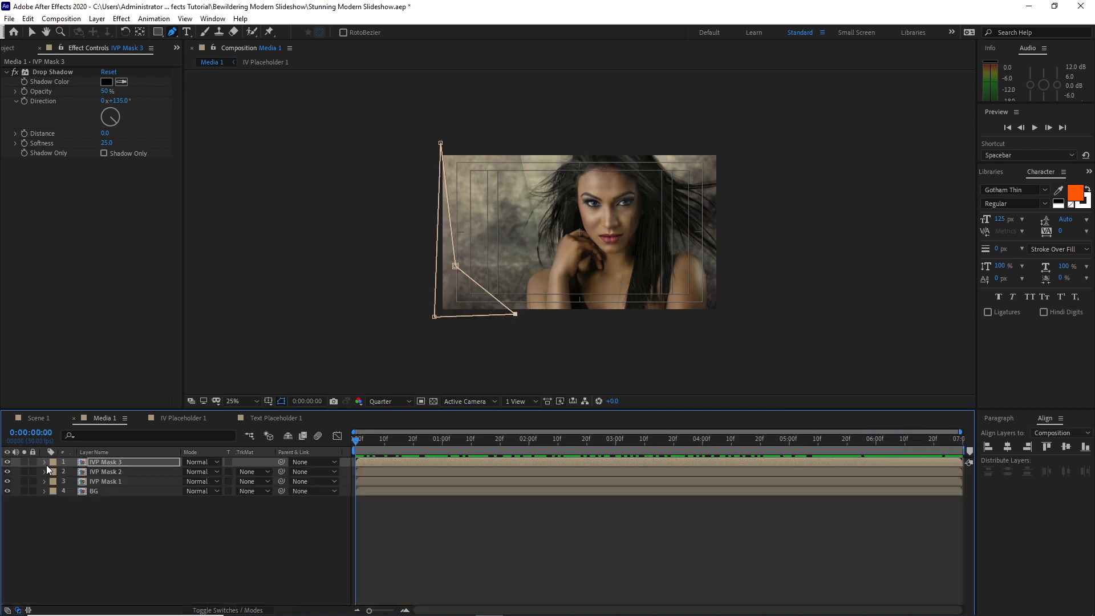
Duplicate the IVP Mask 3 layer
click(107, 463)
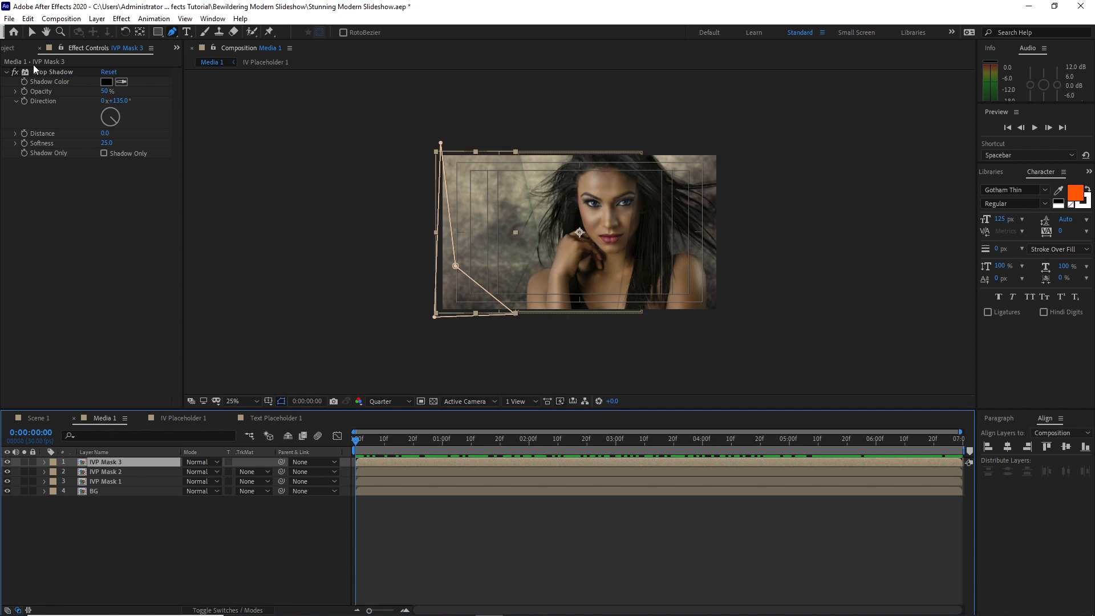
click(27, 18)
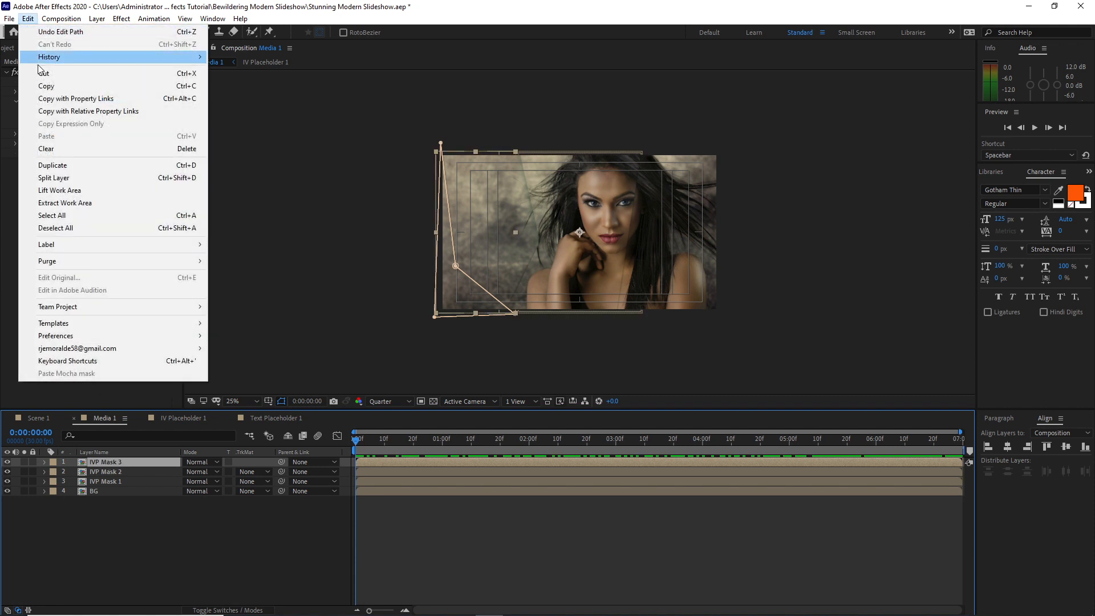
click(52, 164)
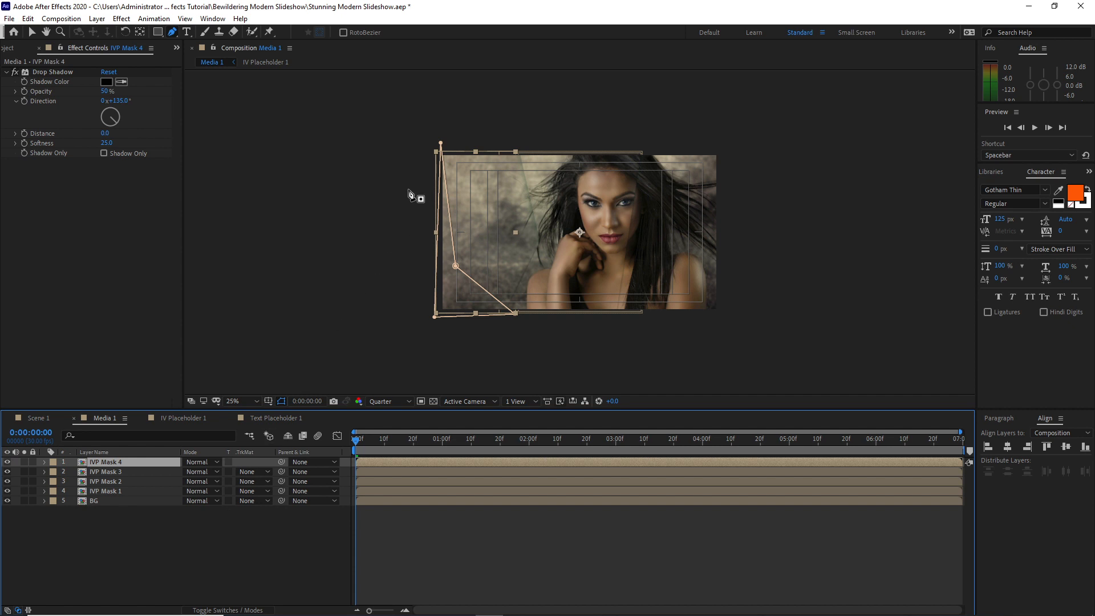
Reshape the duplicated layer's mask at 0:00:00:00 into a thin band along the photo's bottom edge, slightly narrower toward the right
drag(515, 313, 750, 323)
drag(440, 143, 748, 288)
drag(429, 290, 435, 305)
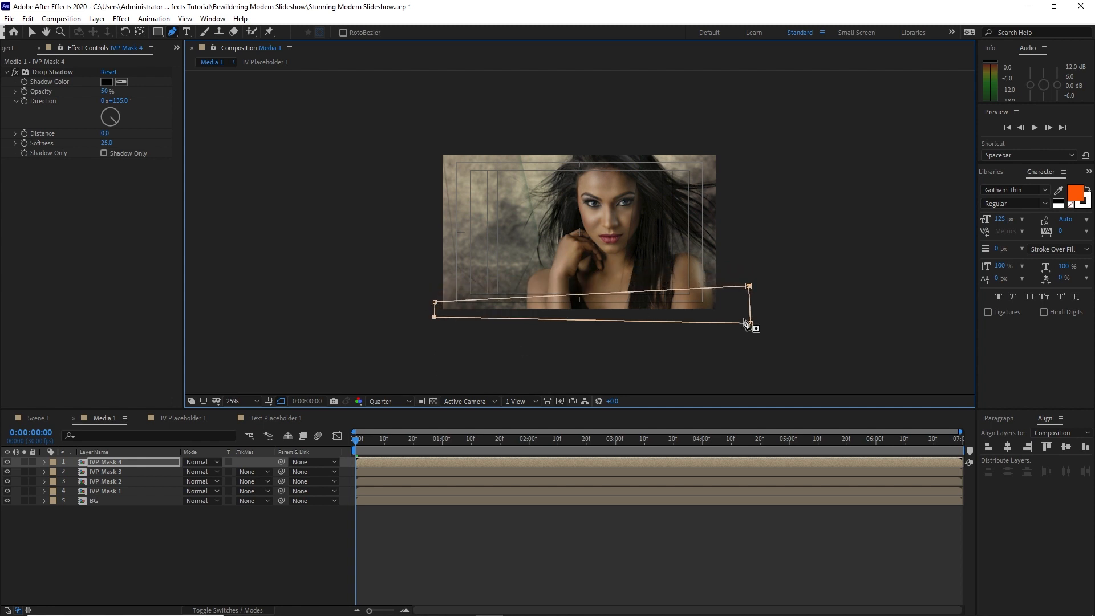
drag(435, 302, 435, 295)
drag(748, 286, 749, 303)
drag(435, 294, 435, 292)
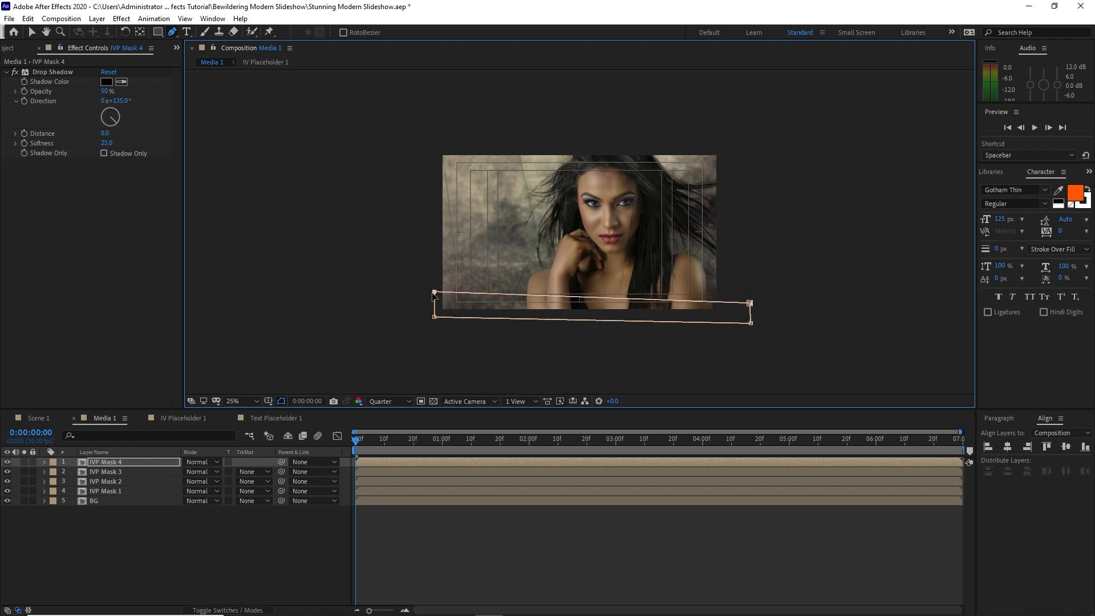
At the 0:00:01:00 Mask Path keyframe of IVP Mask 4, reshape the mask into a bottom band whose upper edge rises toward the right
click(44, 462)
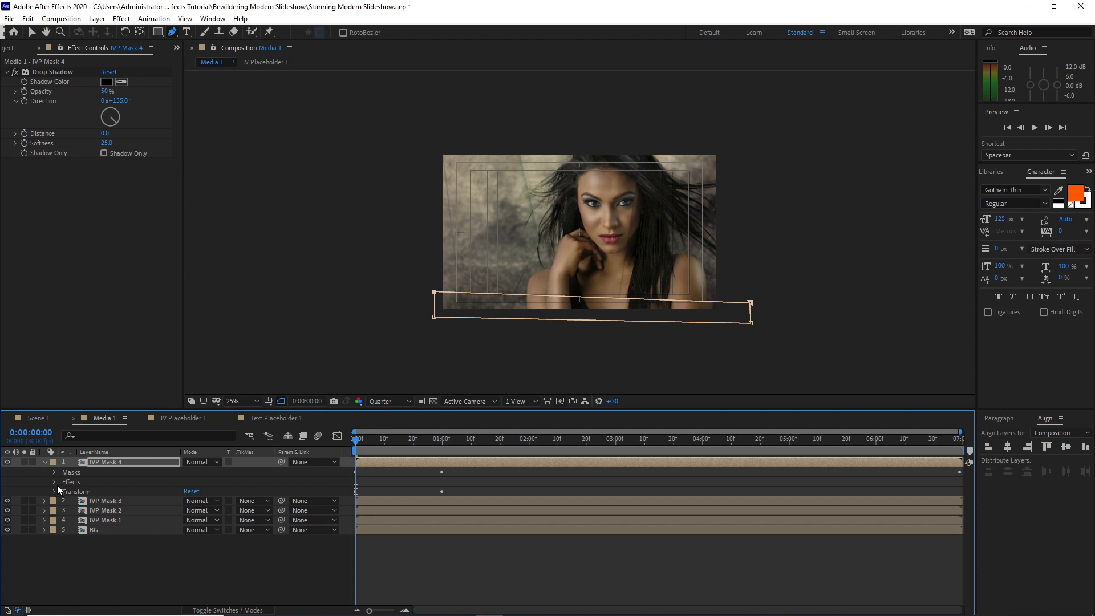
click(54, 472)
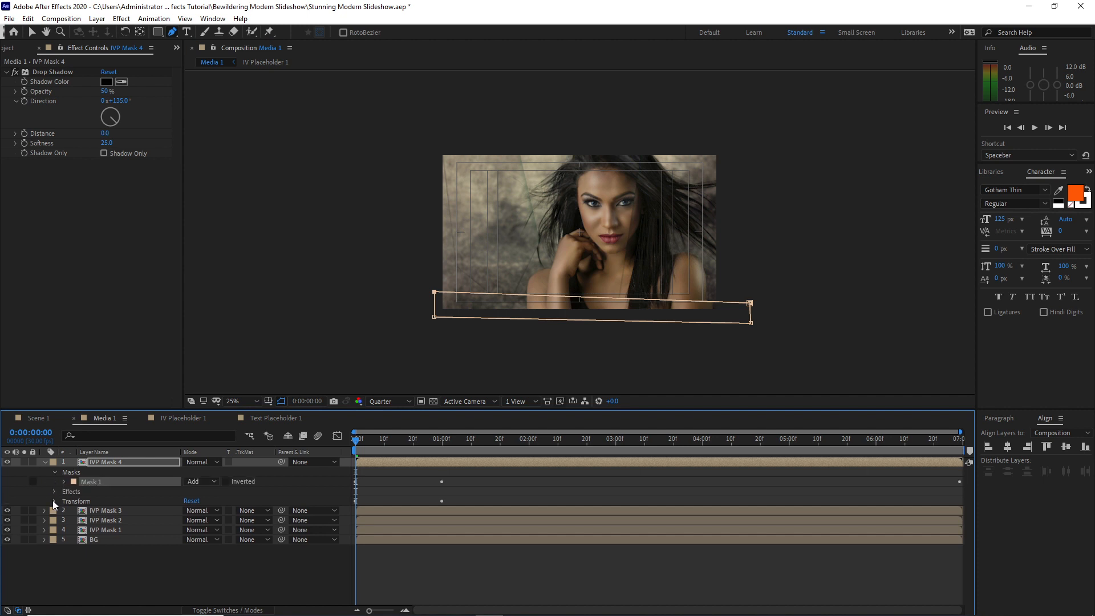
click(53, 500)
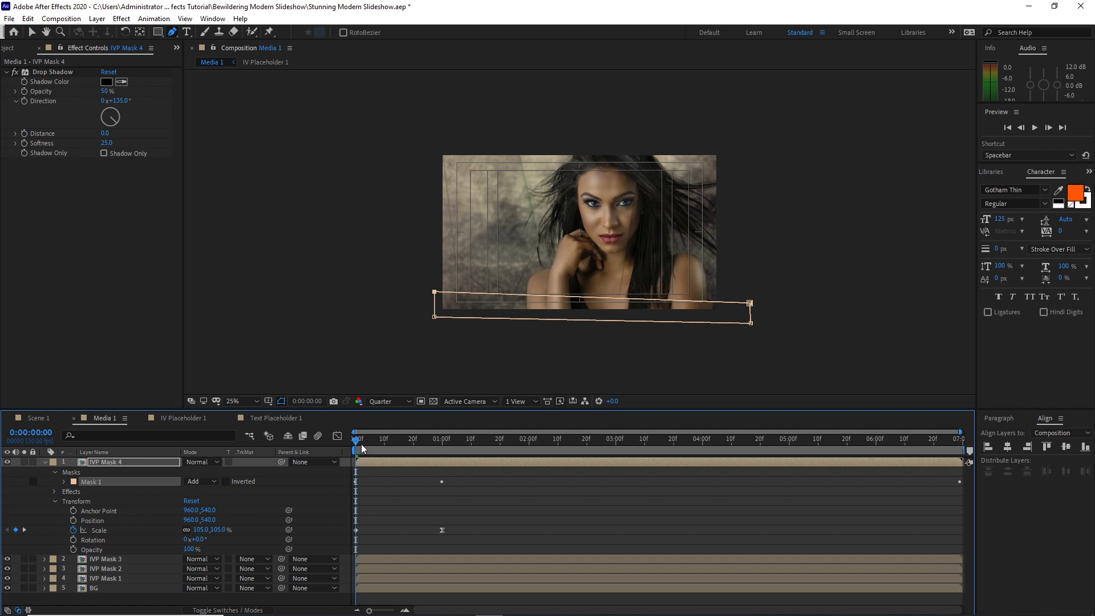
click(64, 482)
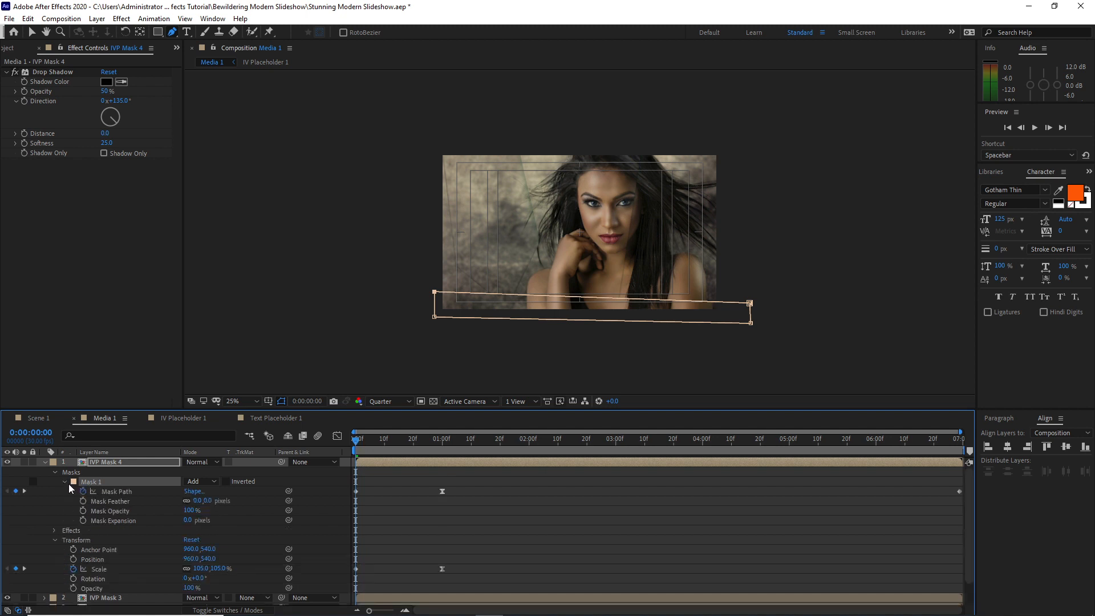
click(24, 491)
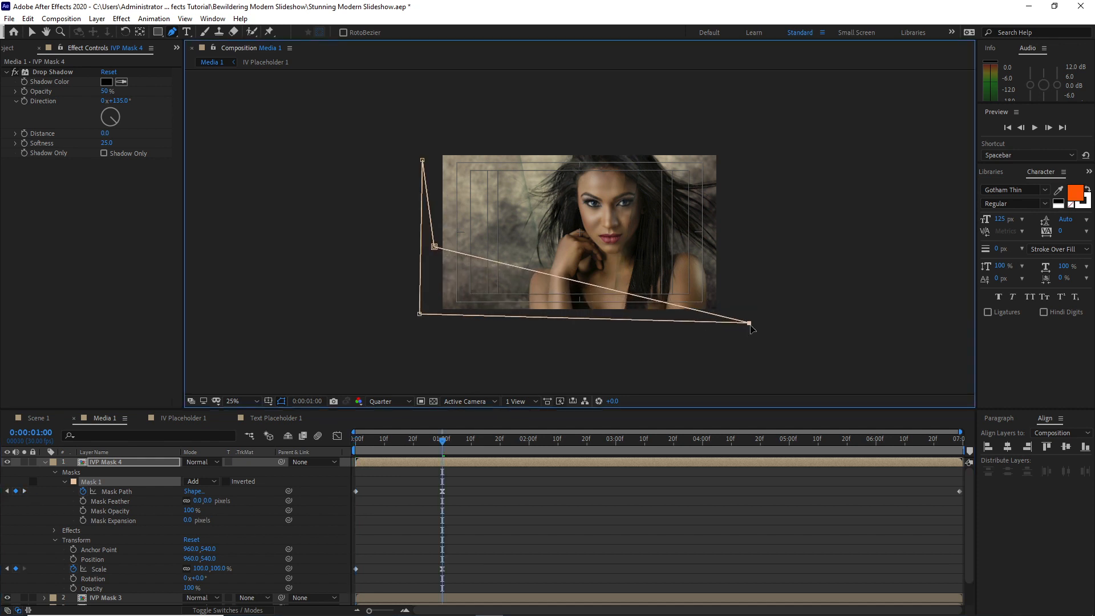
drag(435, 247, 737, 291)
drag(422, 160, 421, 329)
drag(748, 323, 738, 279)
drag(421, 329, 441, 328)
Delete IVP Mask 4's last Mask Path keyframe and move the 0:00:01:00 Mask Path keyframe to the end of the layer
click(955, 490)
click(956, 491)
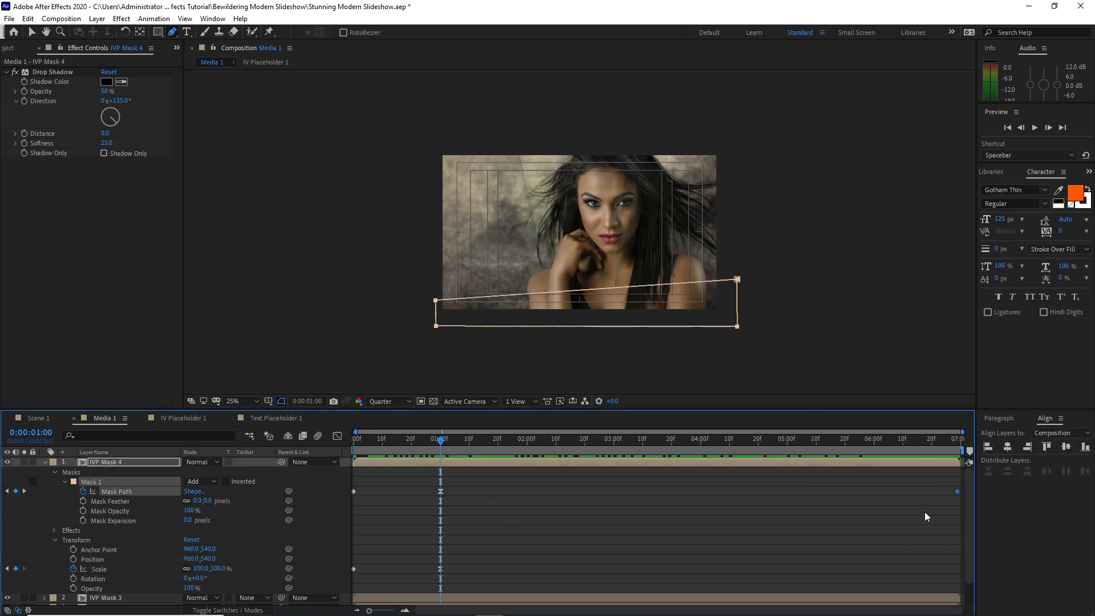
key(Delete)
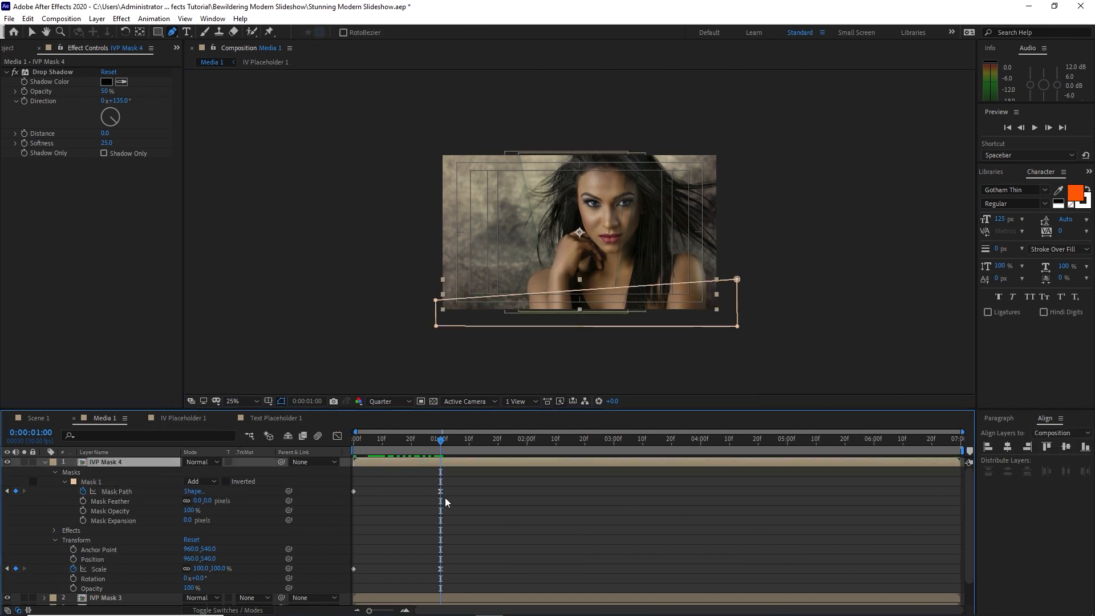
drag(442, 494, 934, 495)
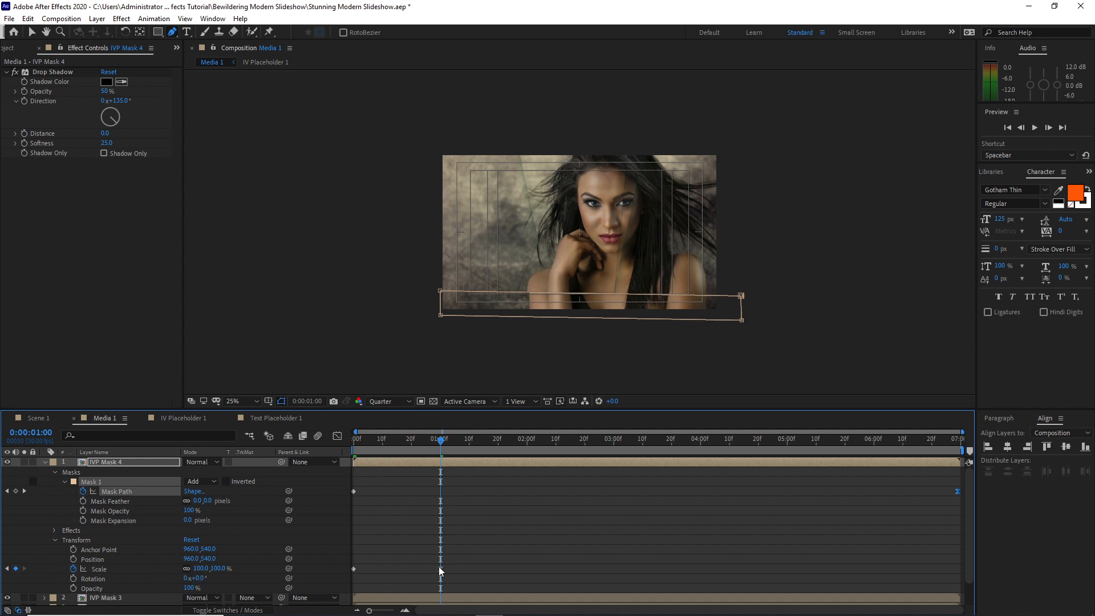
mouse_move(440, 569)
click(45, 462)
click(450, 538)
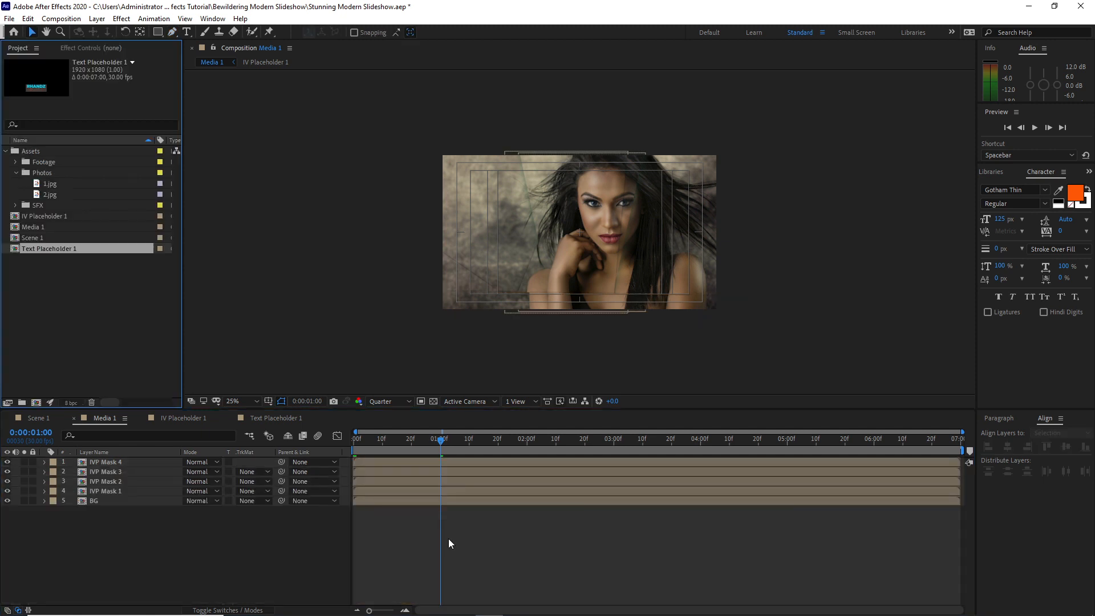
Add Text Placeholder 1 as the top layer of Media 1 and apply the Displacement Map effect to it
drag(94, 250, 109, 459)
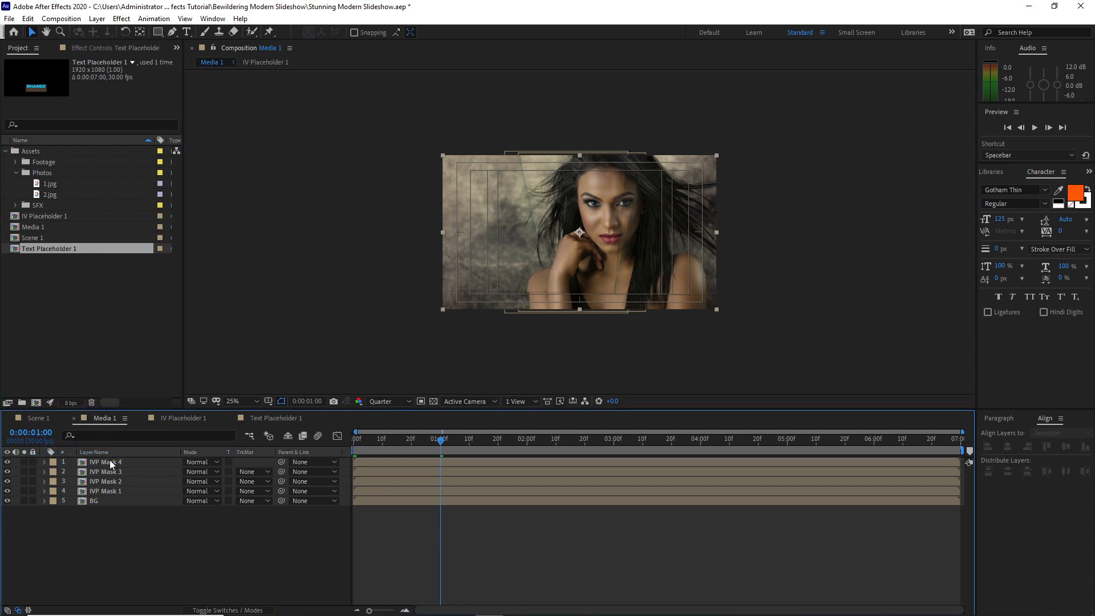
drag(399, 440, 352, 450)
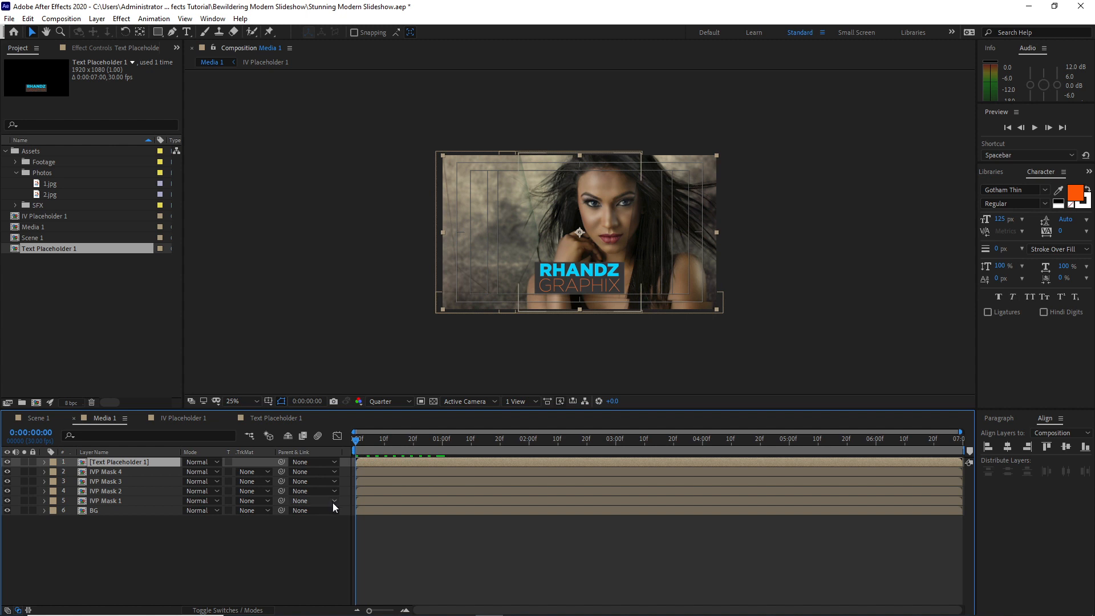
click(122, 19)
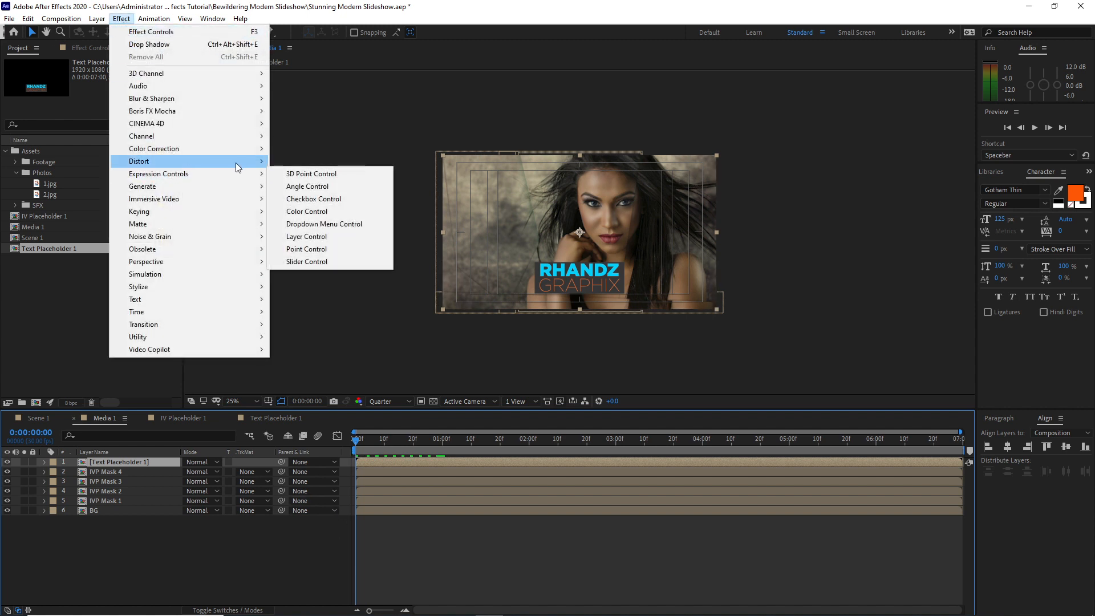
mouse_move(229, 167)
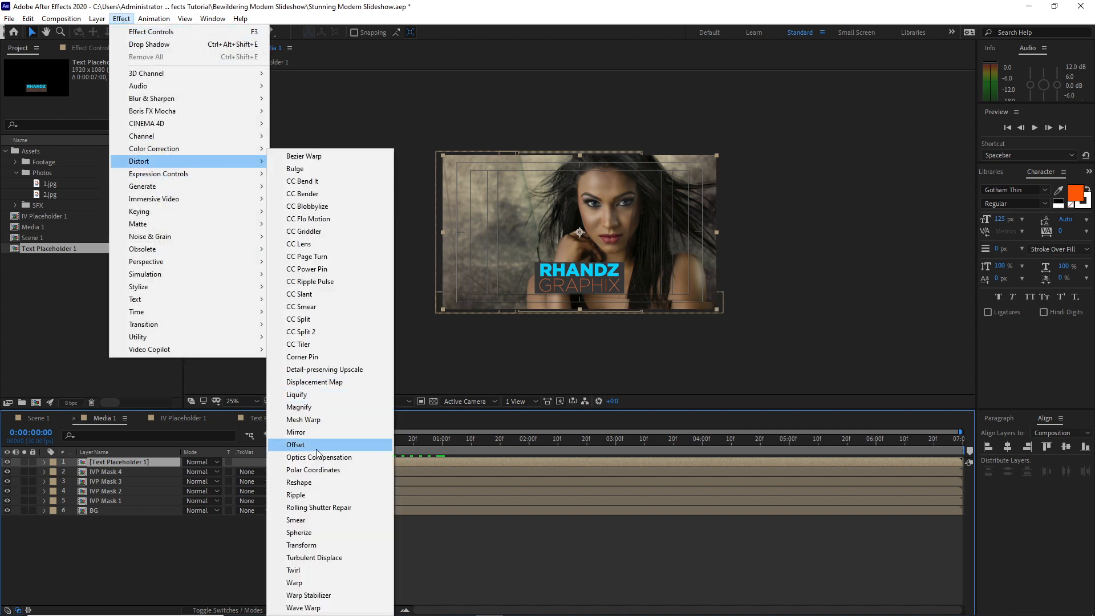
click(316, 382)
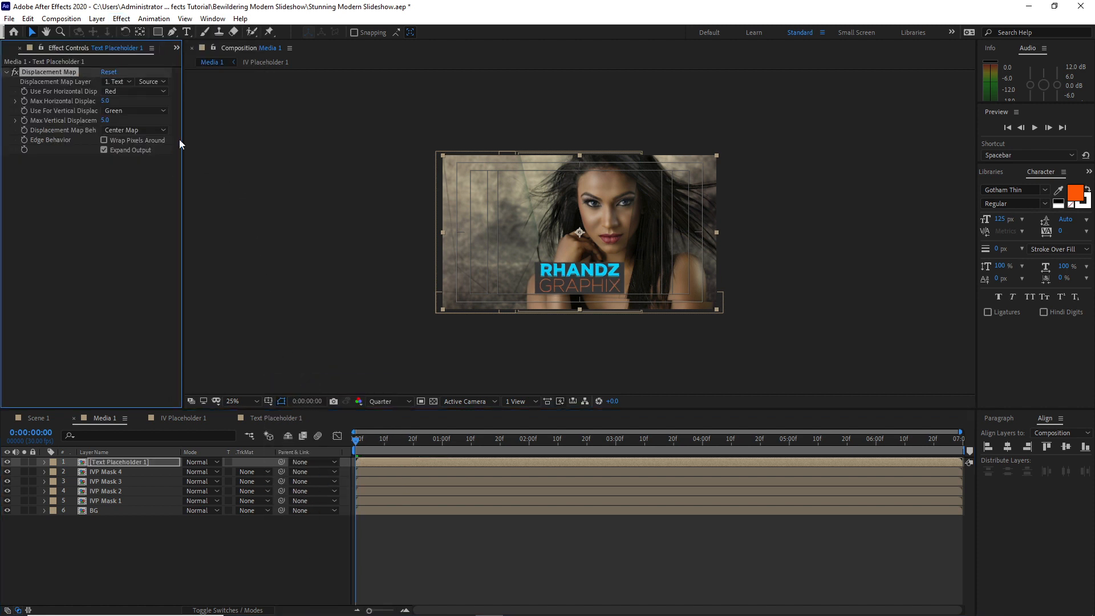
Set the Displacement Map's Max Horizontal Displacement to 100 with a keyframe at 0:00:00:00
click(109, 101)
text(100)
key(Return)
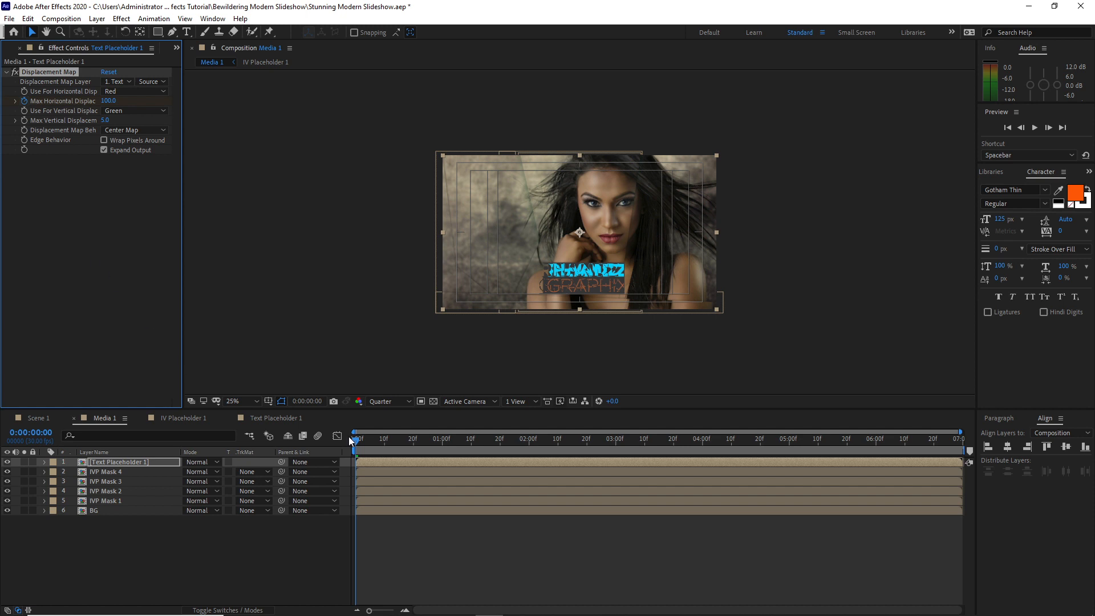
Set Max Horizontal Displacement to 0 at 0:00:01:00 and return to the start of the timeline
drag(355, 446, 442, 450)
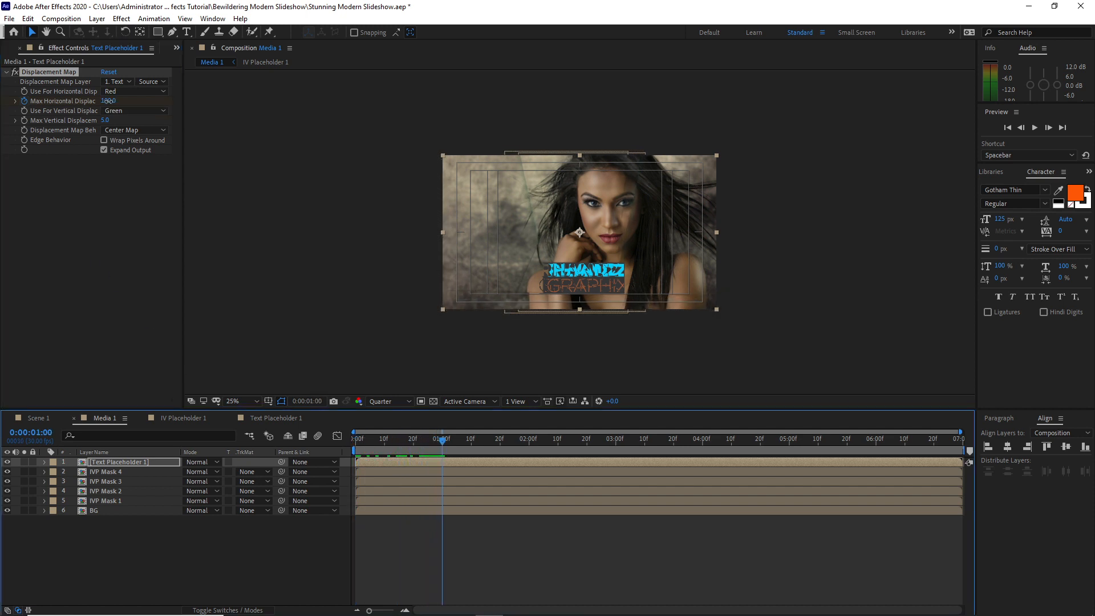
click(108, 101)
text(0)
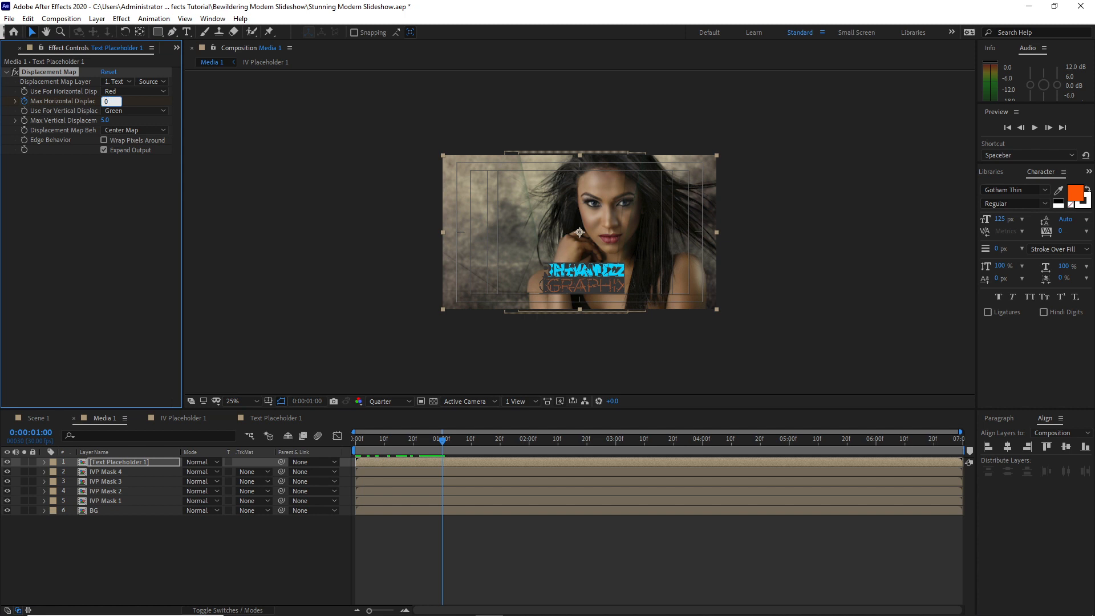
click(350, 451)
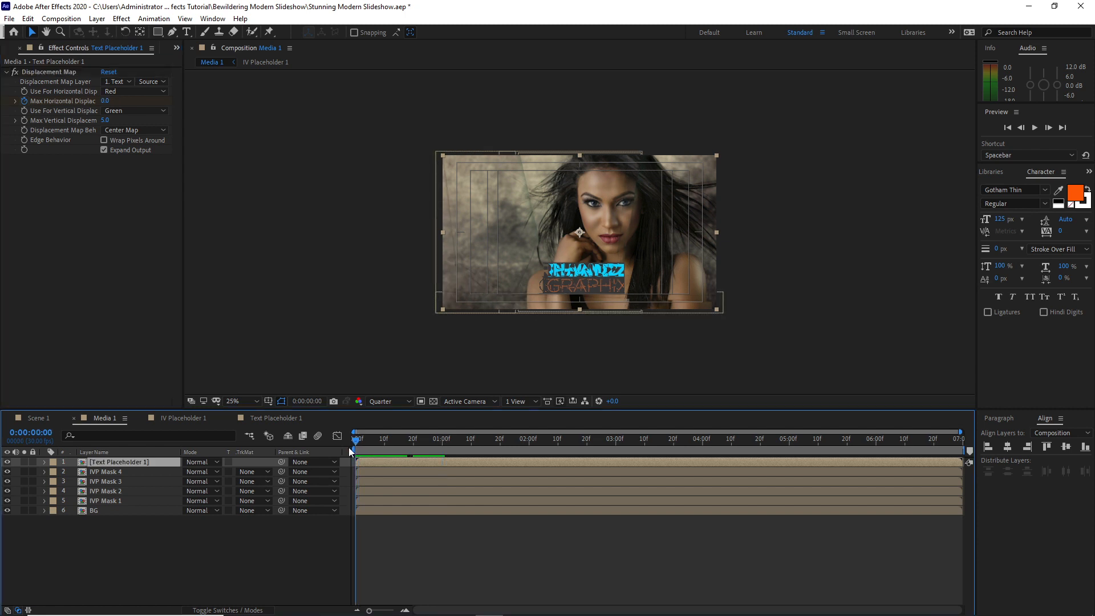
mouse_move(349, 449)
mouse_down()
mouse_move(419, 451)
mouse_move(351, 440)
mouse_up()
Add RG Particle.mov, RG Color Leak 1.mov and ColorLeak2.mov from the Footage folder above the other layers in Media 1
click(10, 51)
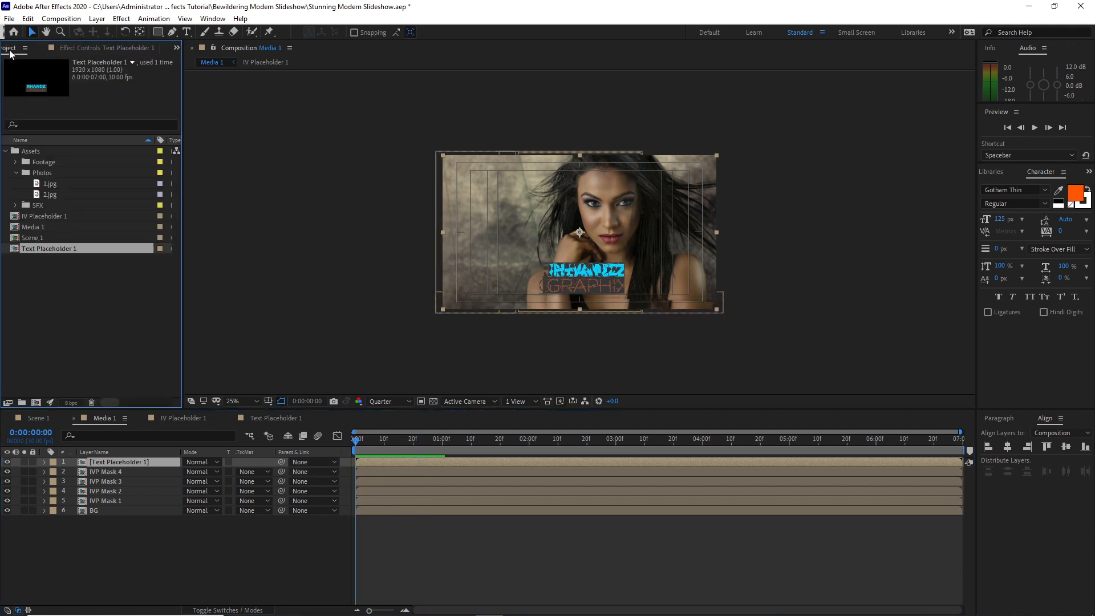
click(15, 162)
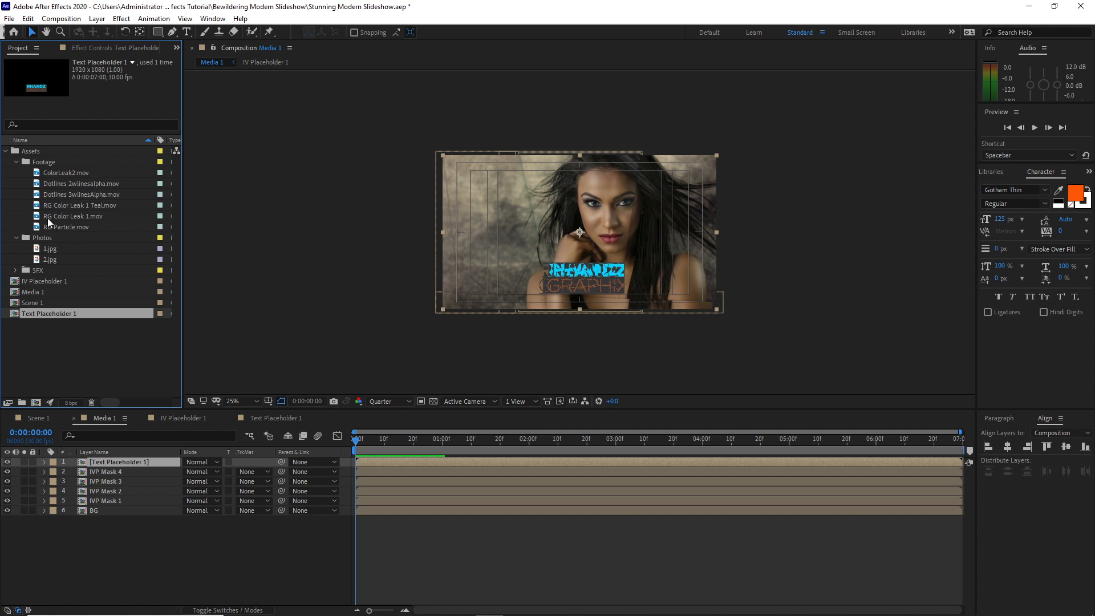
drag(56, 226, 59, 451)
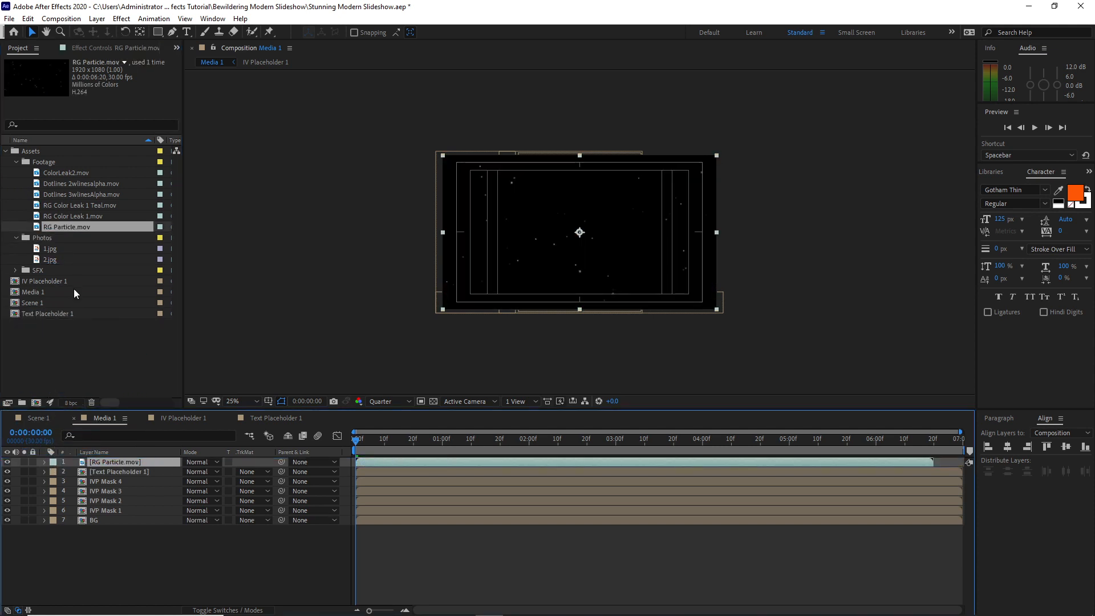
drag(65, 216, 86, 463)
drag(66, 174, 64, 460)
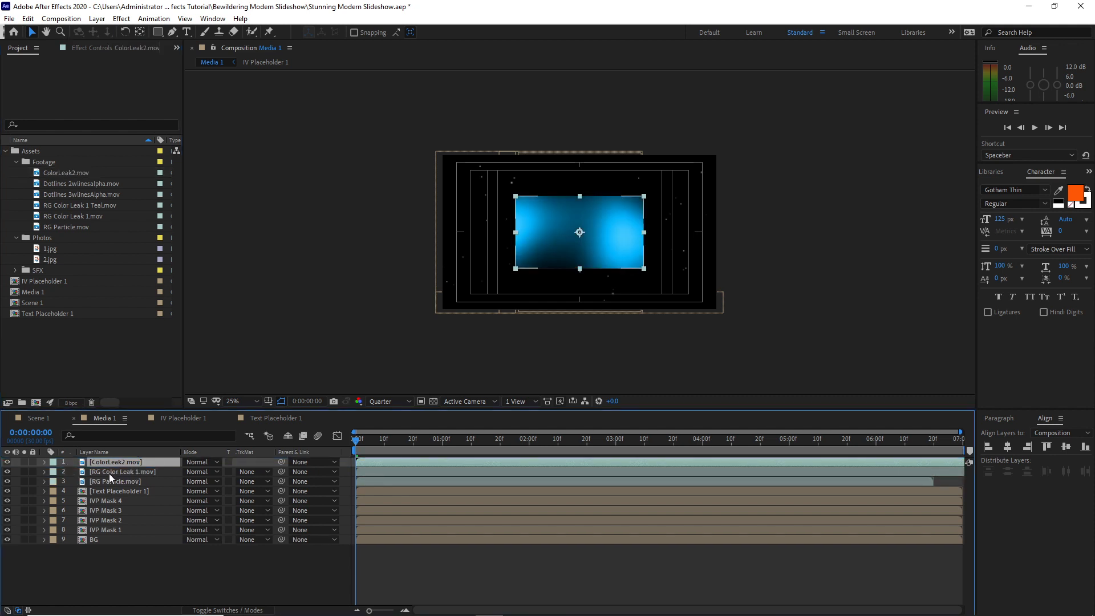
Set the opacity of RG Color Leak 1.mov to 40% and fit the layer to the composition
click(108, 473)
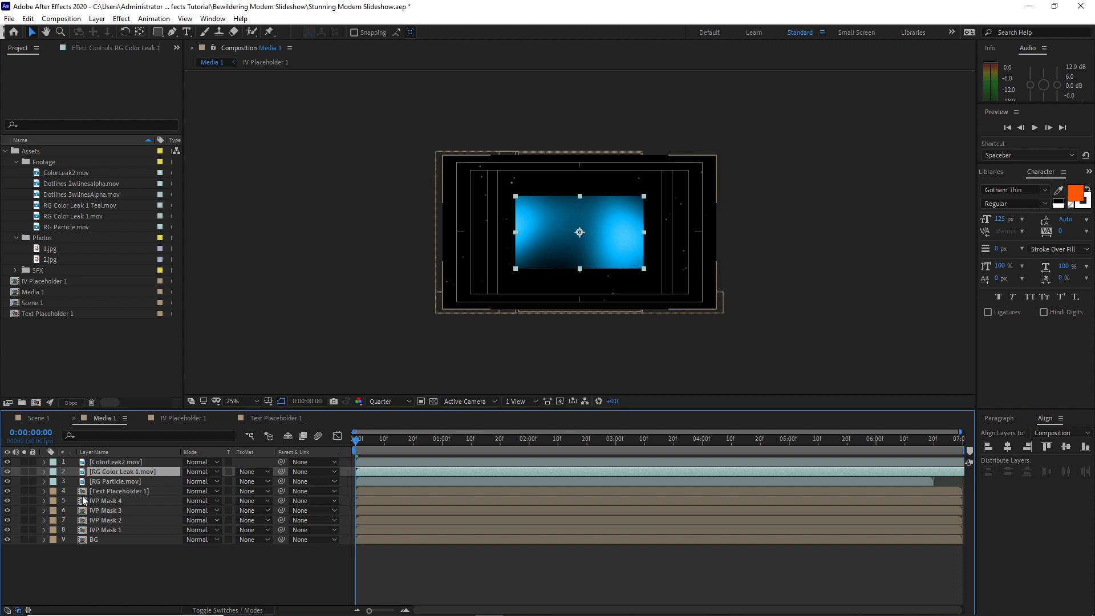
key(t)
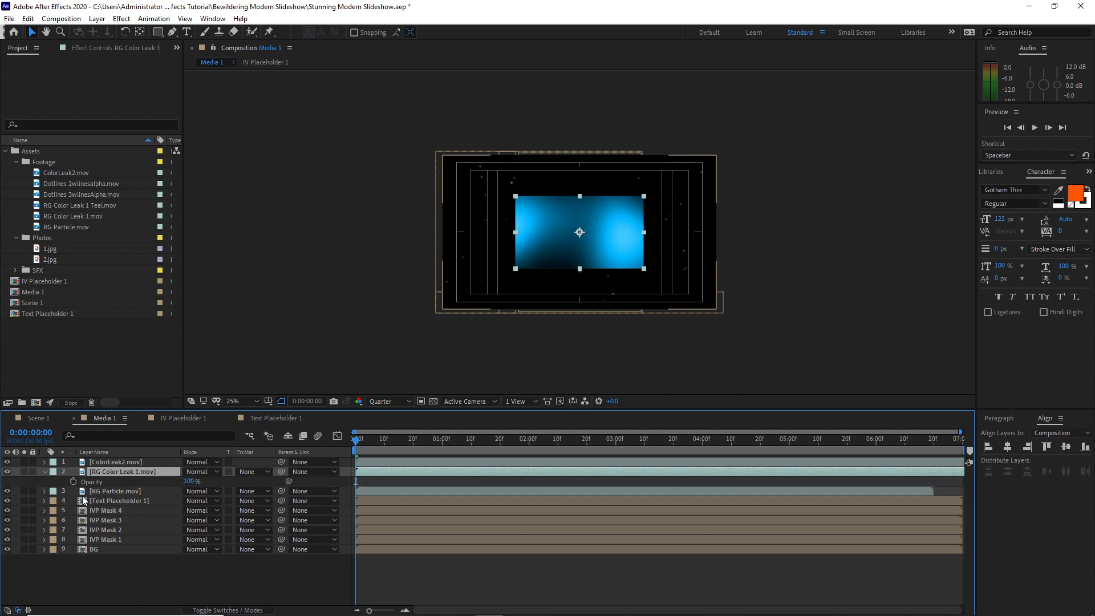
click(189, 482)
text(40)
right_click(170, 471)
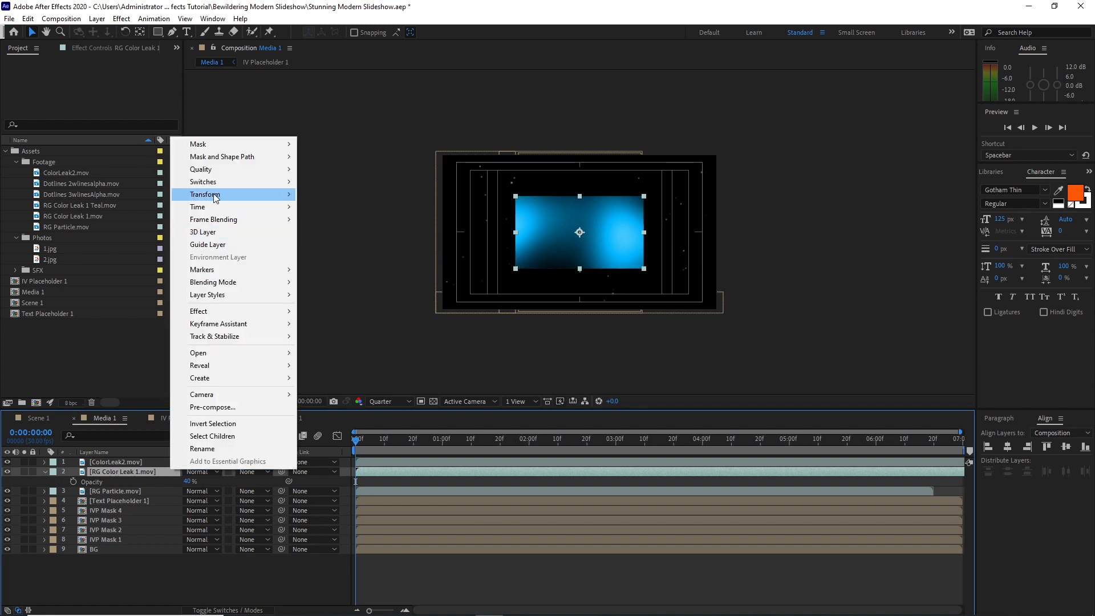
mouse_move(214, 196)
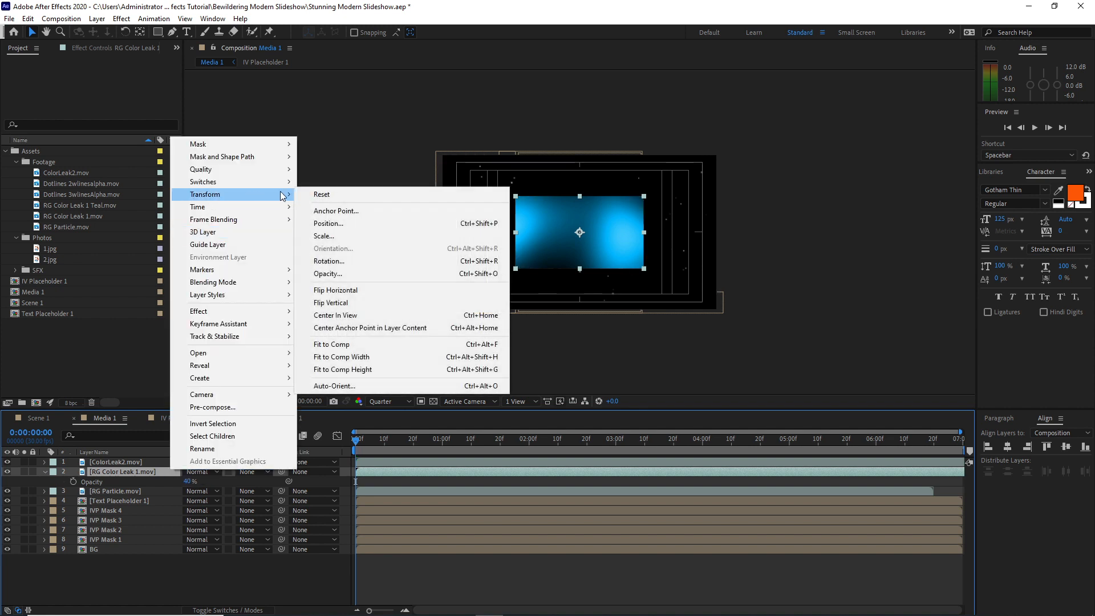
click(337, 345)
Set the blending mode of the RG Particle.mov layer to Add
click(111, 491)
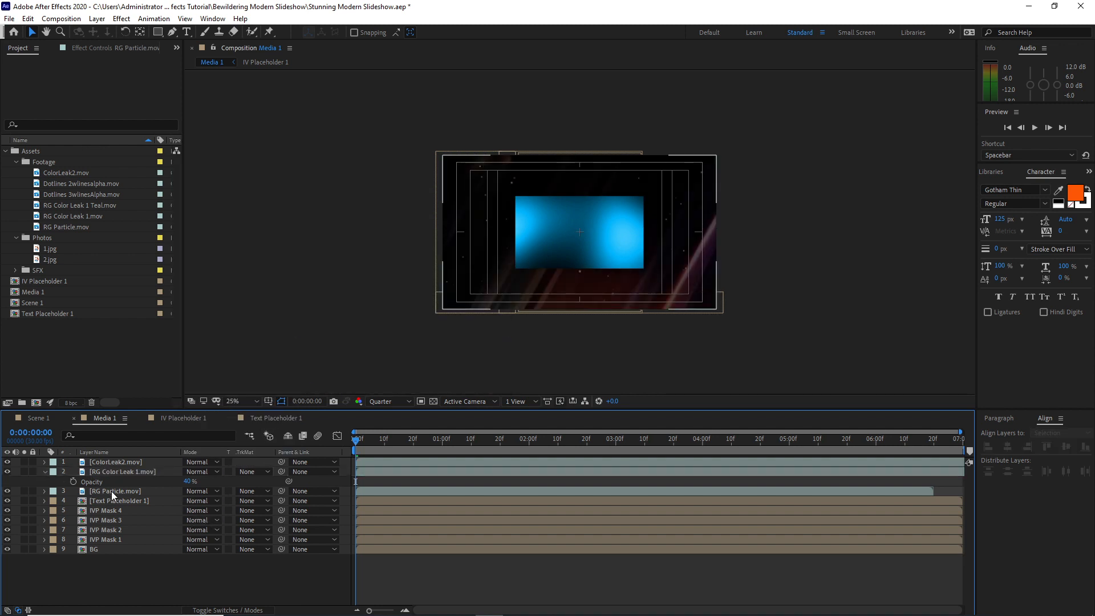
click(111, 491)
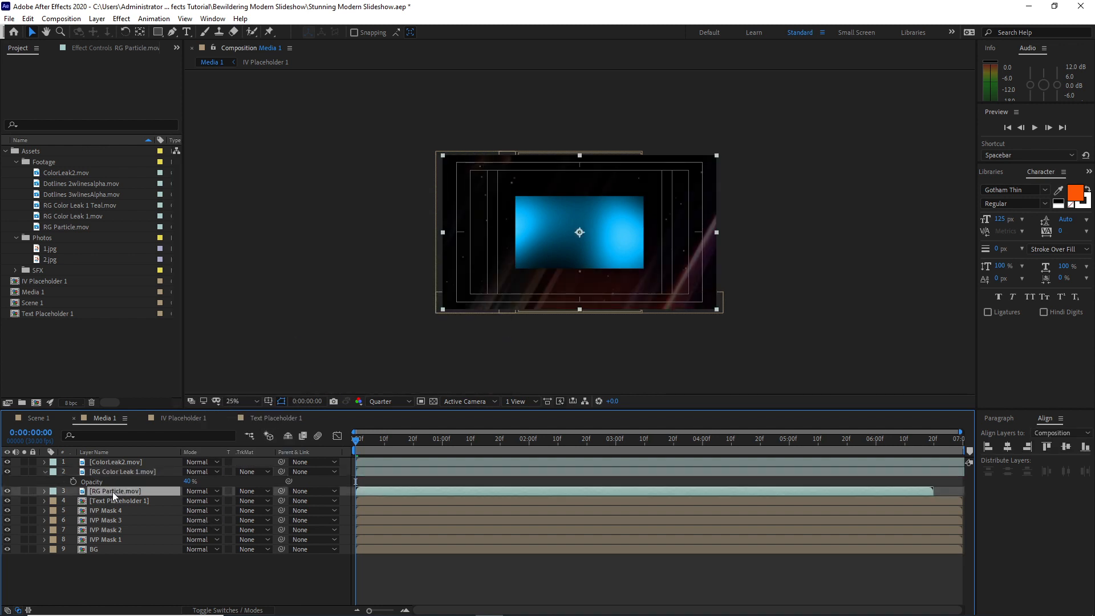
click(193, 491)
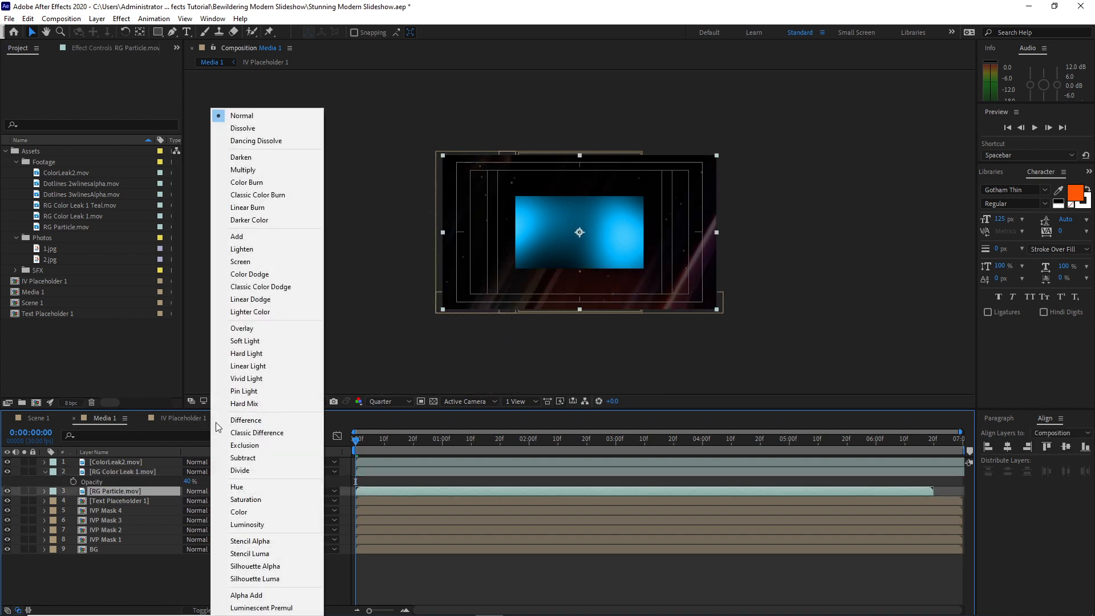
click(248, 237)
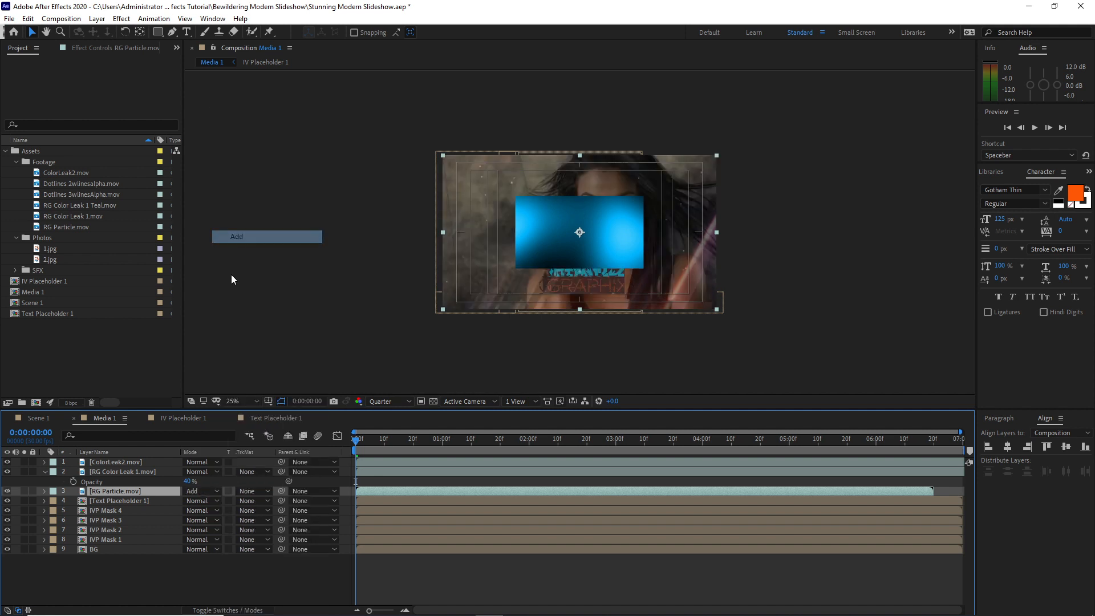
Fit the ColorLeak2.mov layer to the full composition size
click(113, 463)
right_click(114, 463)
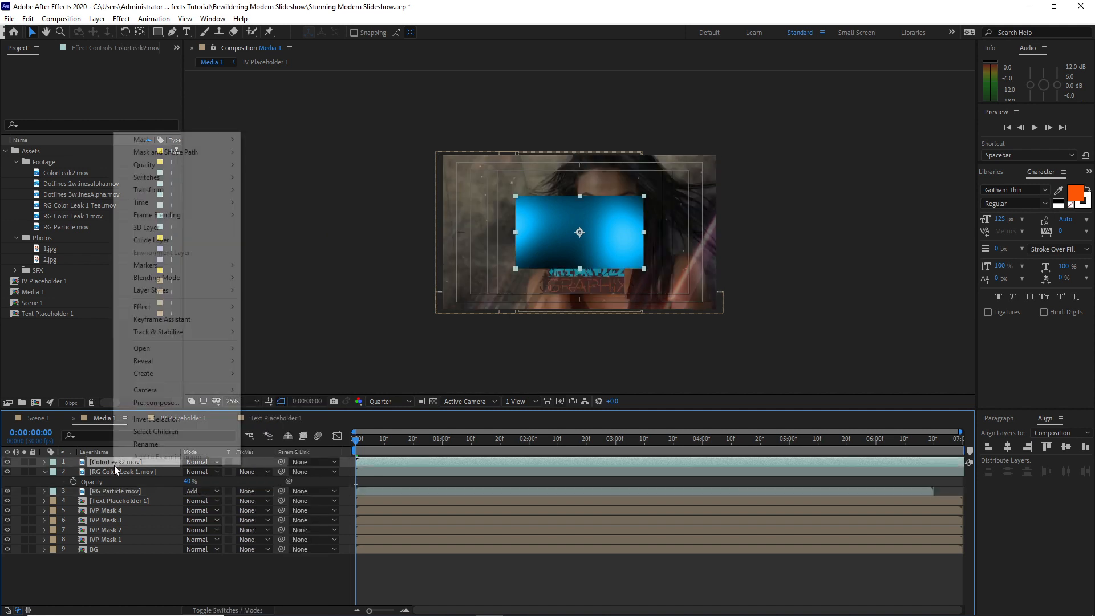
mouse_move(190, 191)
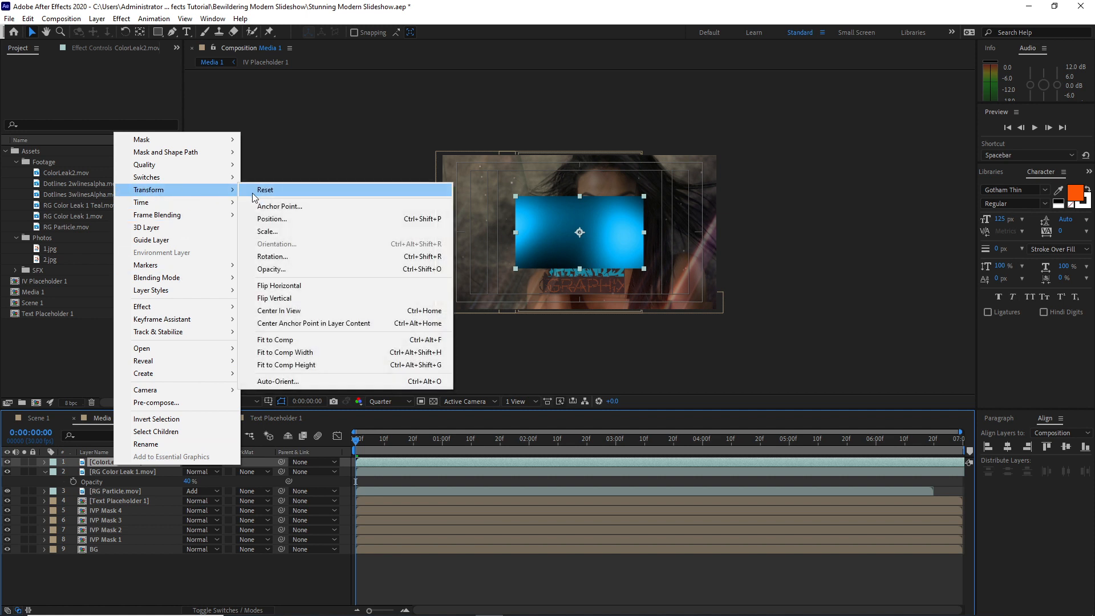
click(286, 342)
Set the blending mode of both ColorLeak2.mov and RG Color Leak 1.mov to Add
click(201, 467)
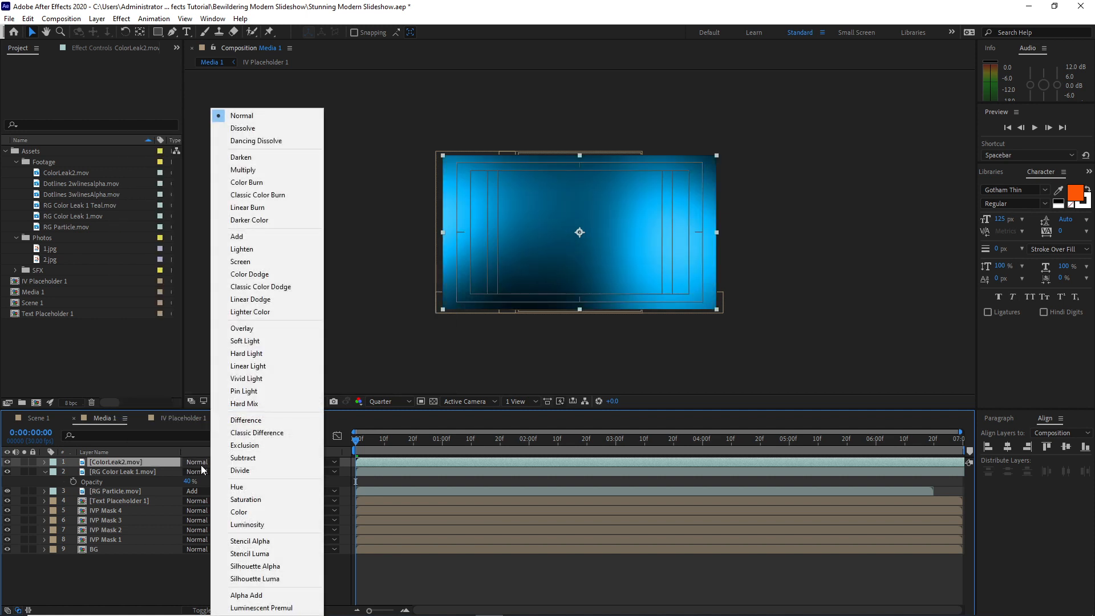
click(237, 236)
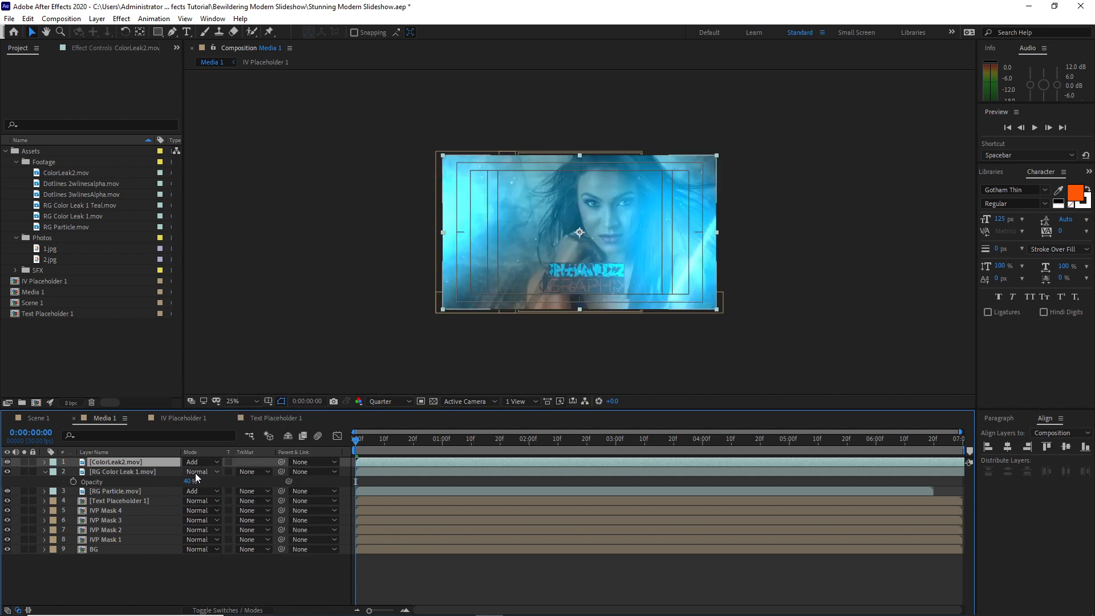
click(196, 472)
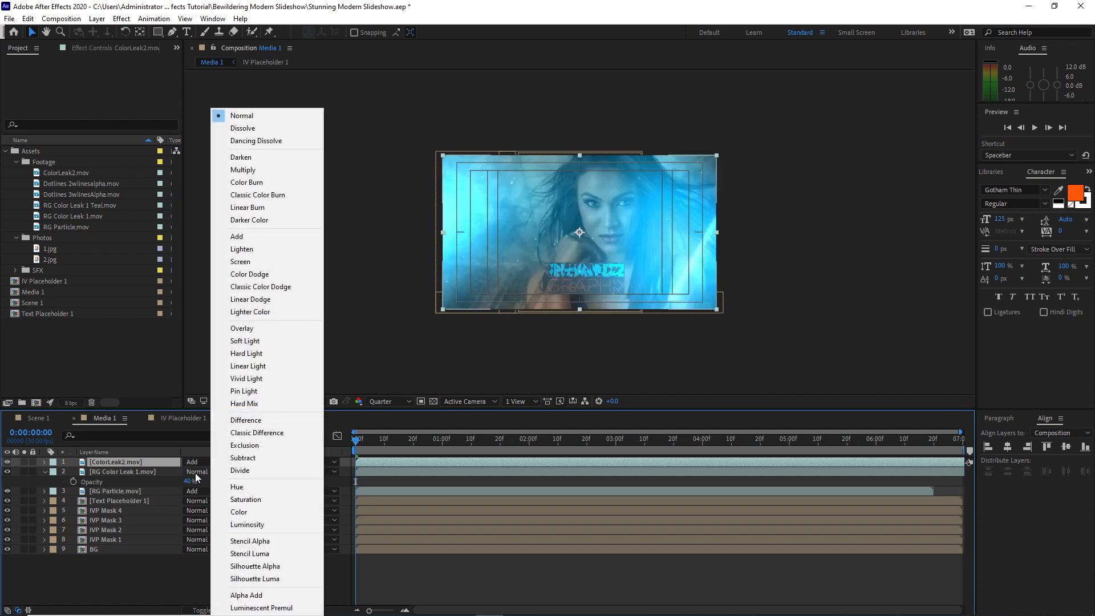
click(241, 239)
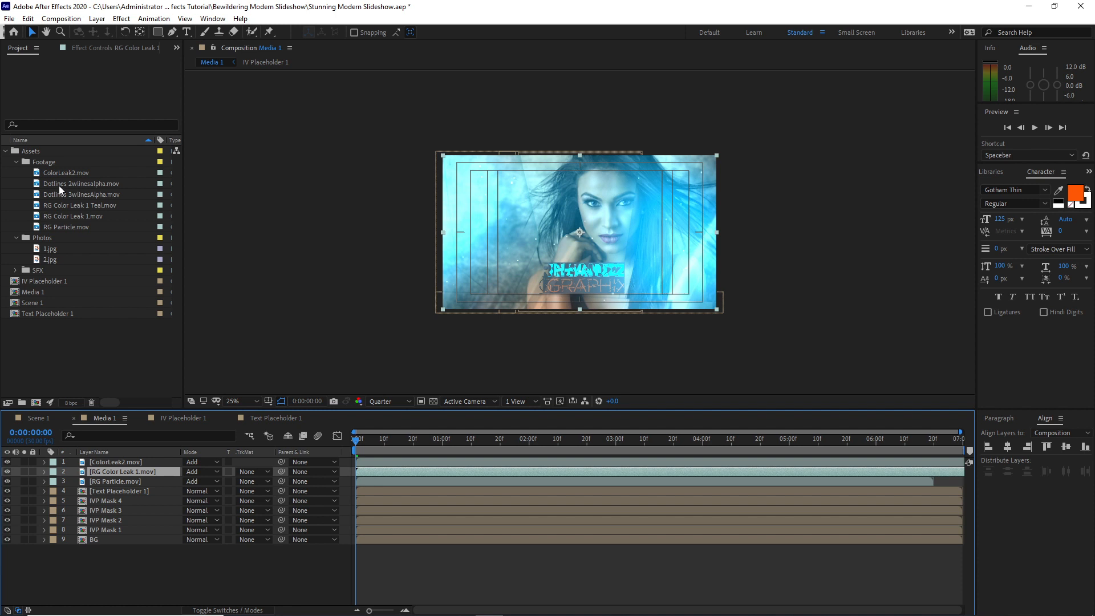
Add Dotlines 2wlinesalpha.mov directly below Text Placeholder 1 in Media 1 and set its blending mode to Add
drag(58, 185, 83, 499)
click(196, 501)
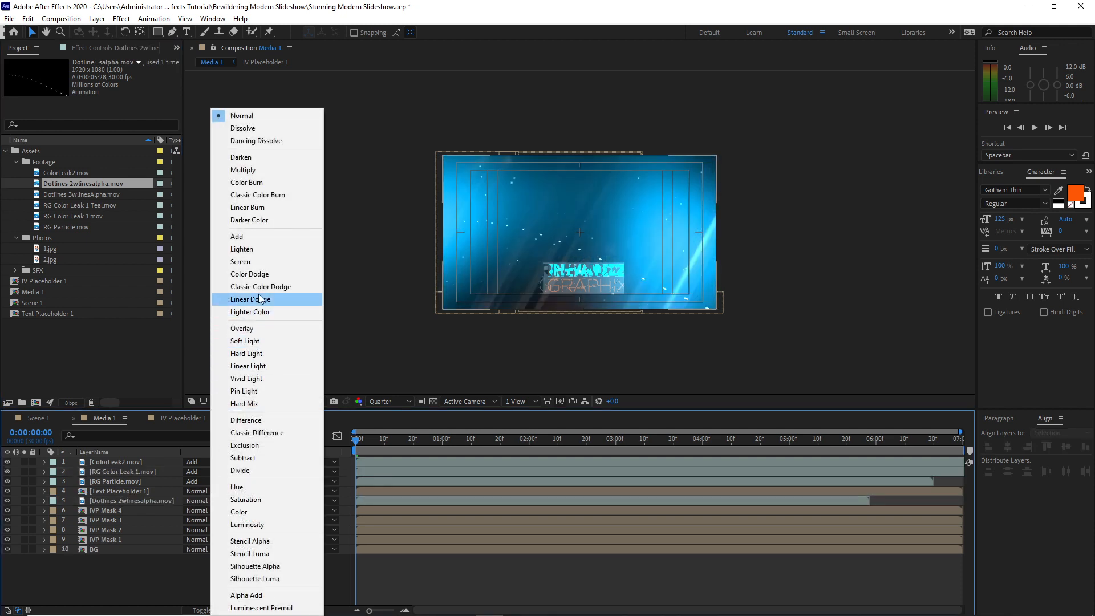
click(258, 236)
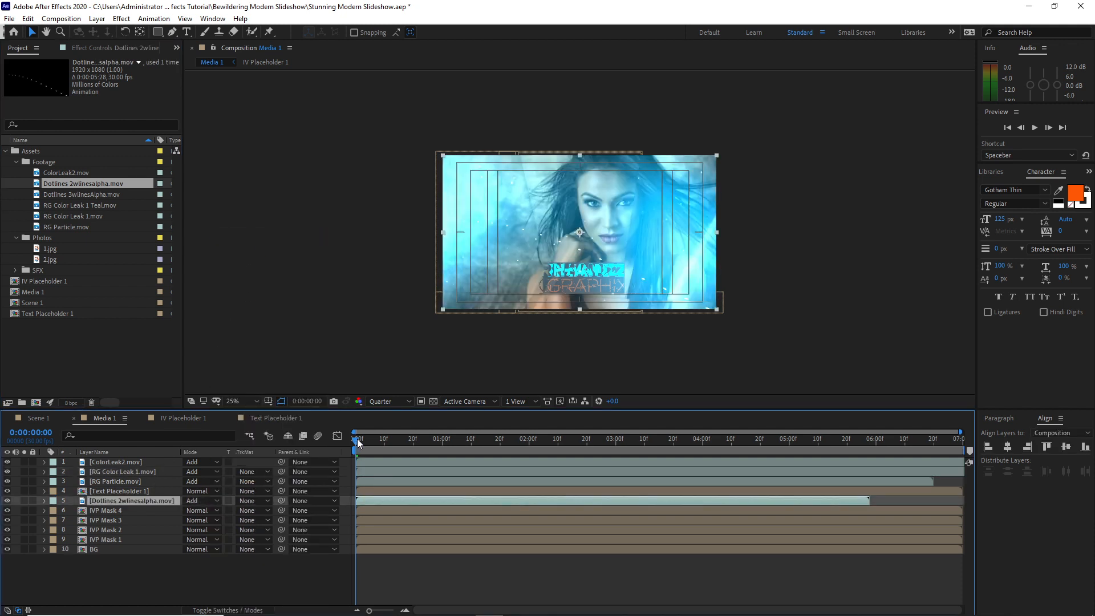
Check the dotted lines at 0:00:04:13 and lower the Dotlines 2wlinesalpha.mov layer's opacity to about 31%
drag(358, 443, 740, 395)
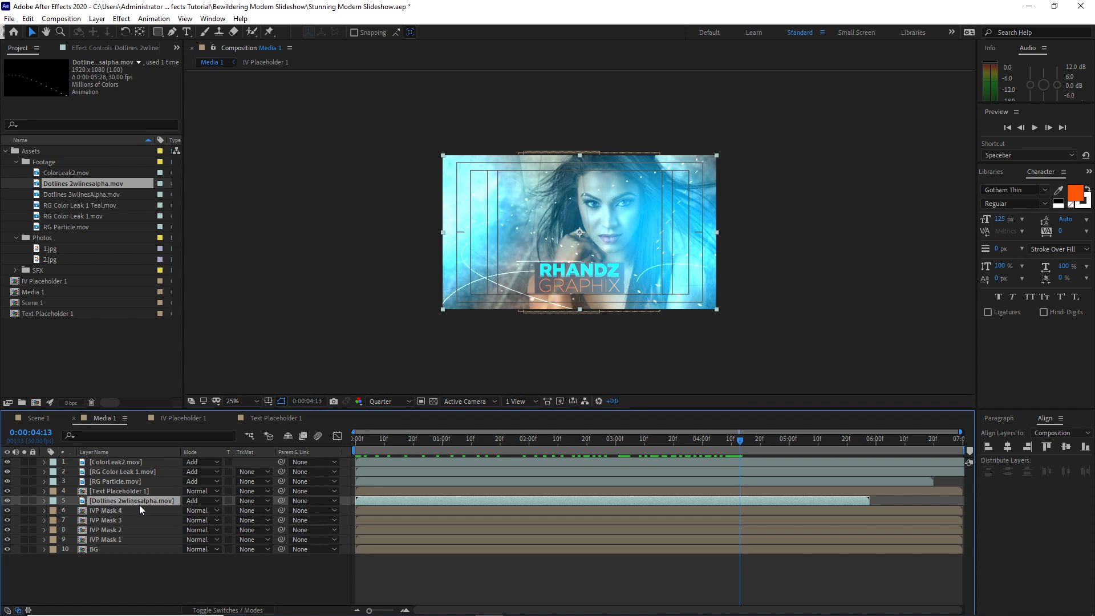
key(t)
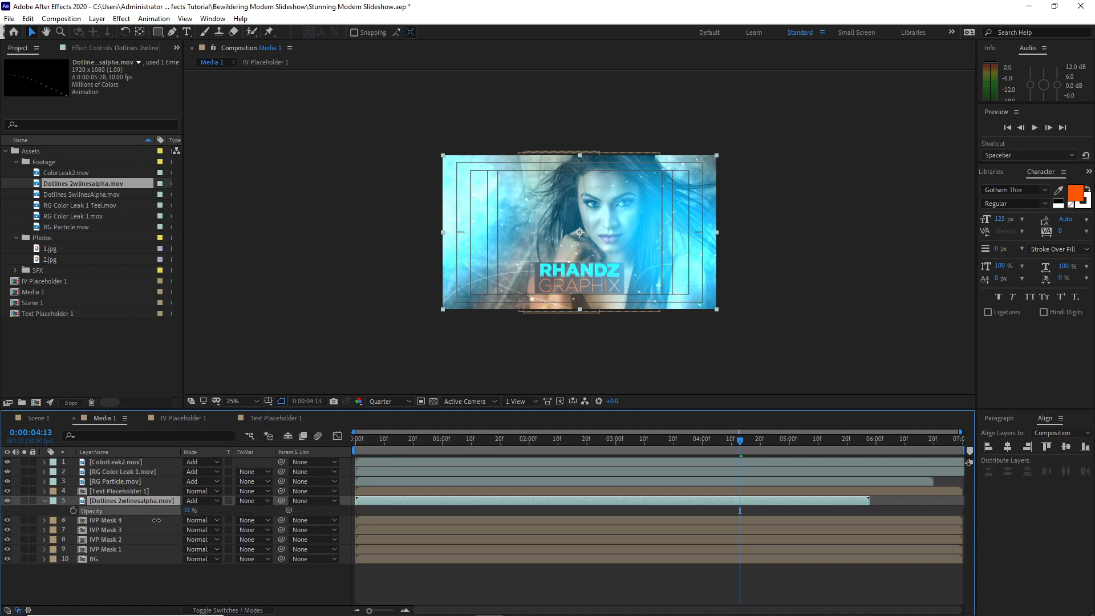
click(45, 500)
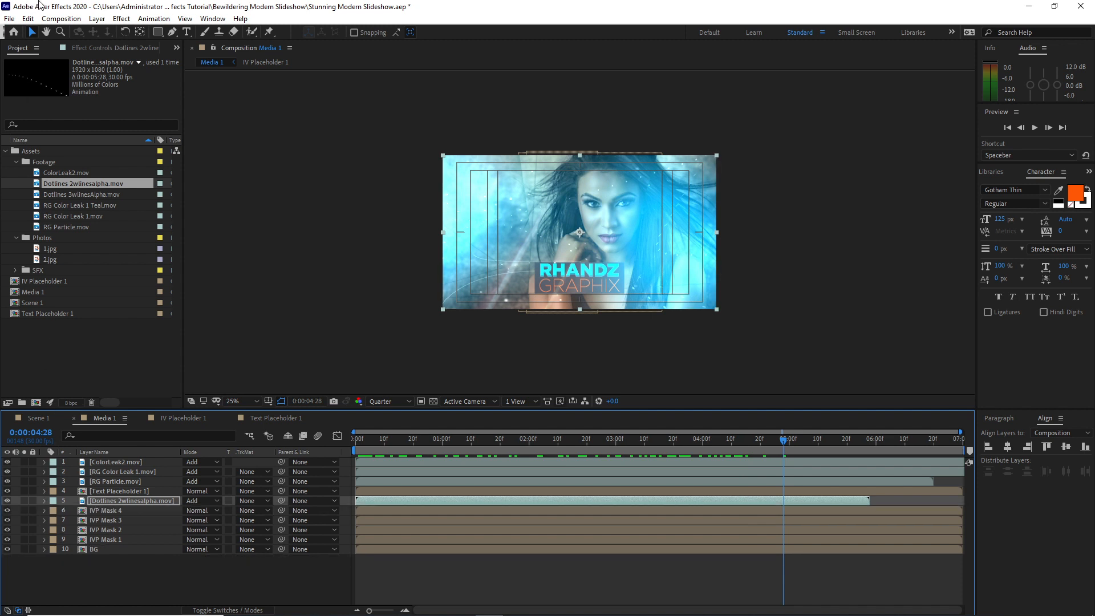
Create a black 1920 x 1080 px solid named "Fade in" and place it as the top layer of Media 1
click(97, 18)
mouse_move(115, 35)
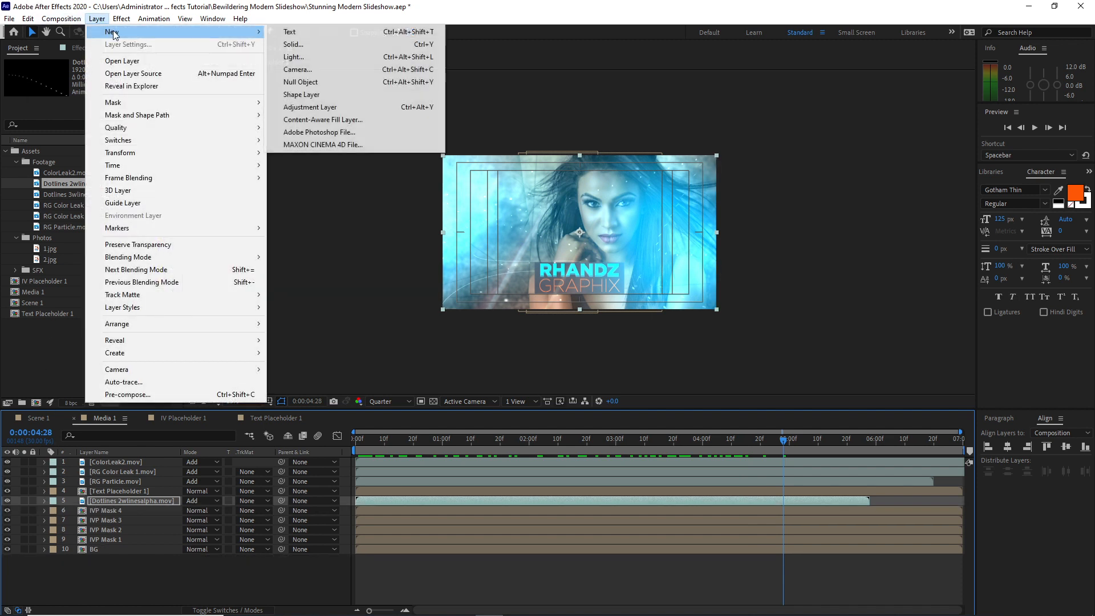
click(293, 44)
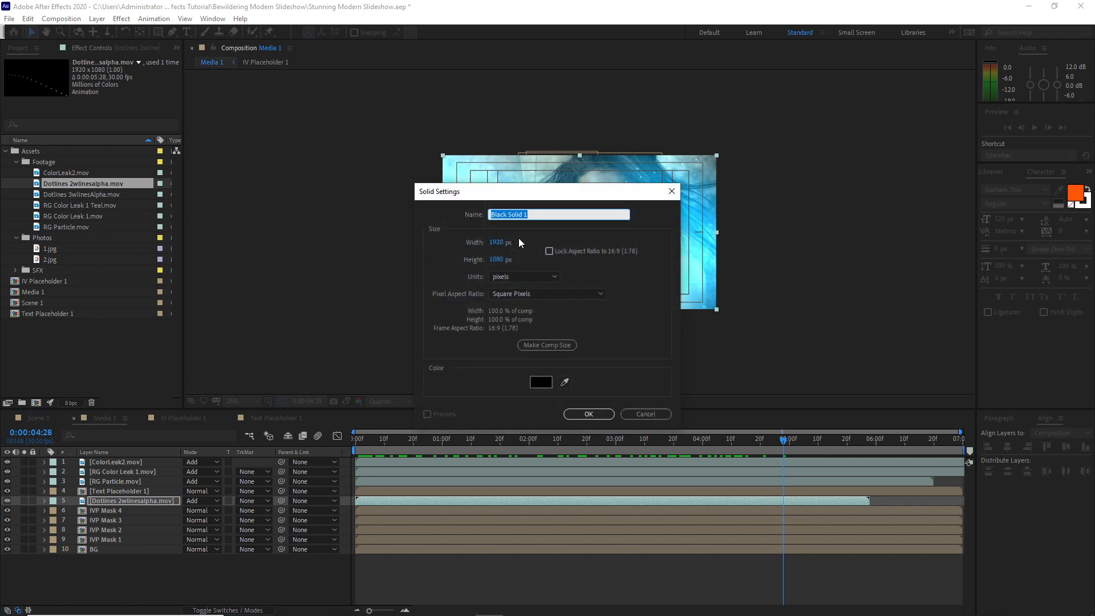
text(Fade in)
click(593, 412)
drag(131, 501, 110, 460)
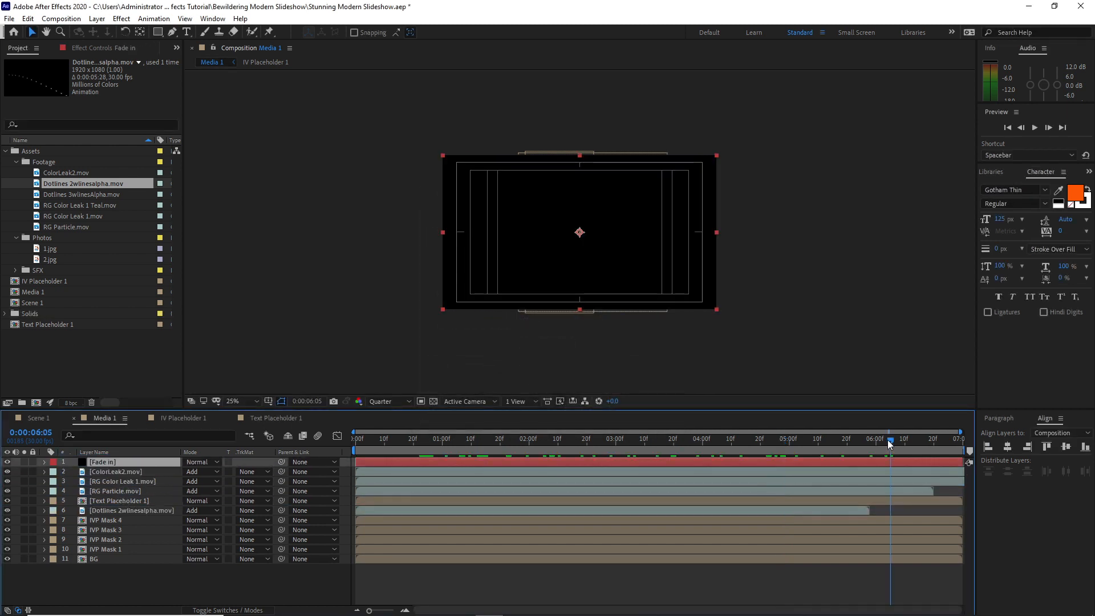
Split the Fade in layer at 0:00:00:15 and delete the part after the split
drag(889, 442, 398, 450)
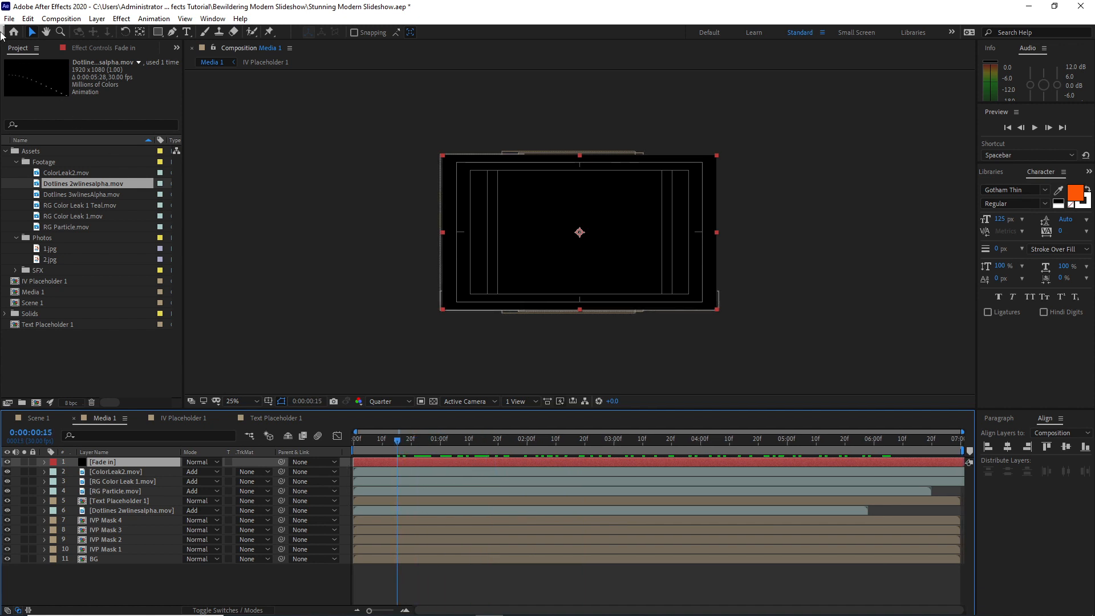
click(27, 19)
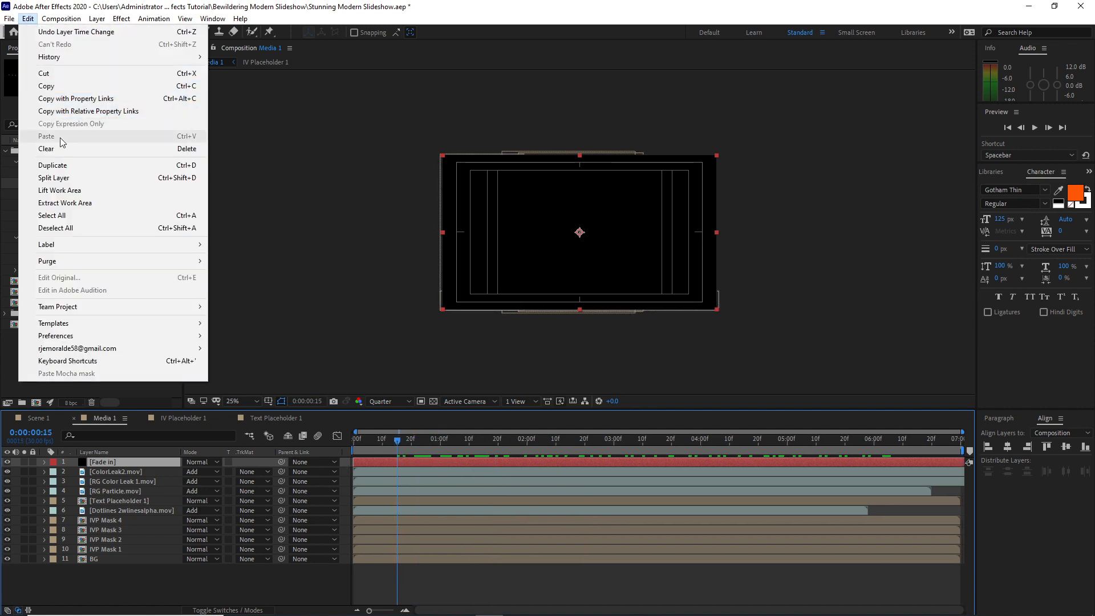
click(67, 178)
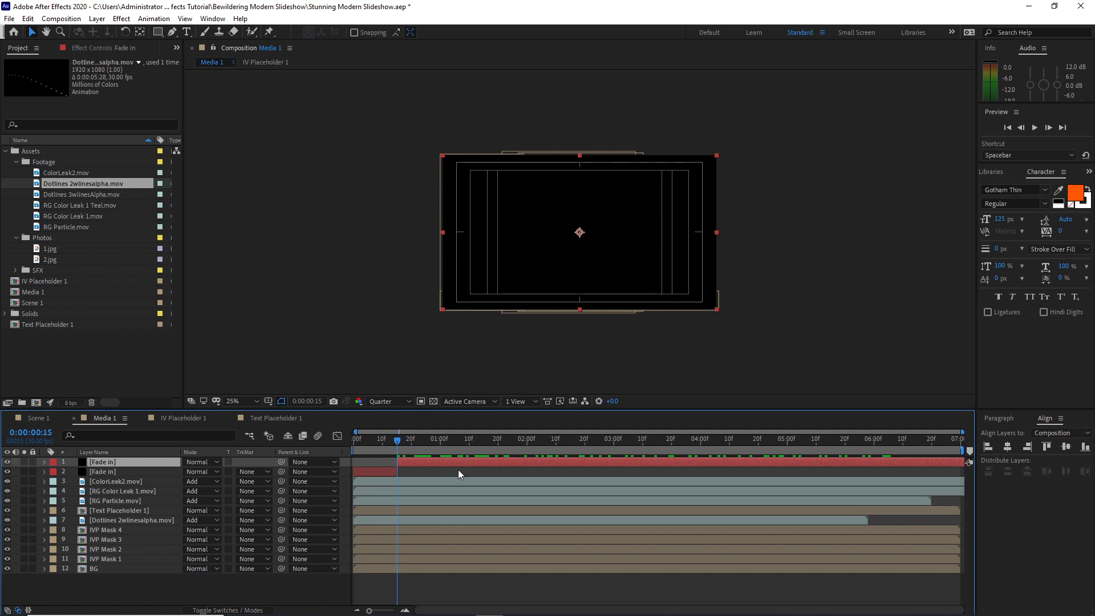
key(Delete)
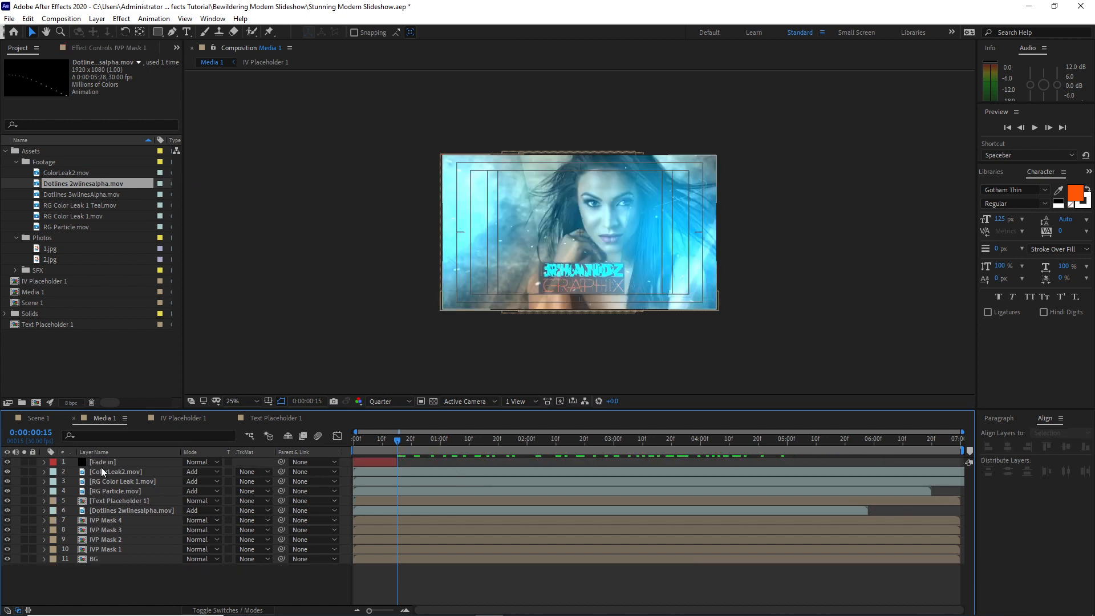
Keyframe the Fade in layer's opacity at 100% at 0:00:00:00 and 0% at 0:00:00:15, and scrub through the result
click(101, 466)
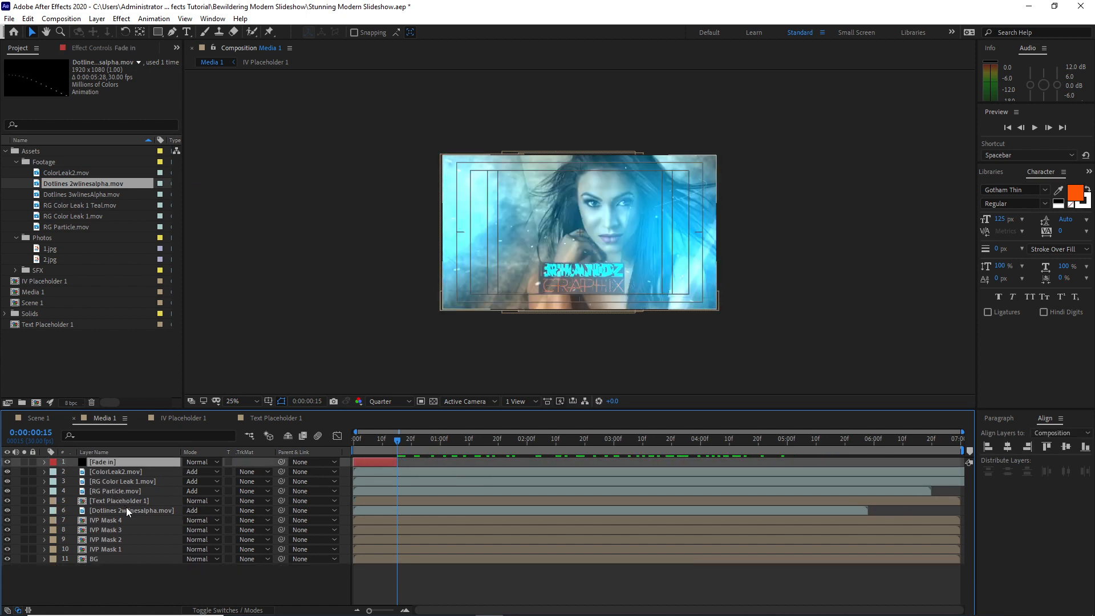
key(t)
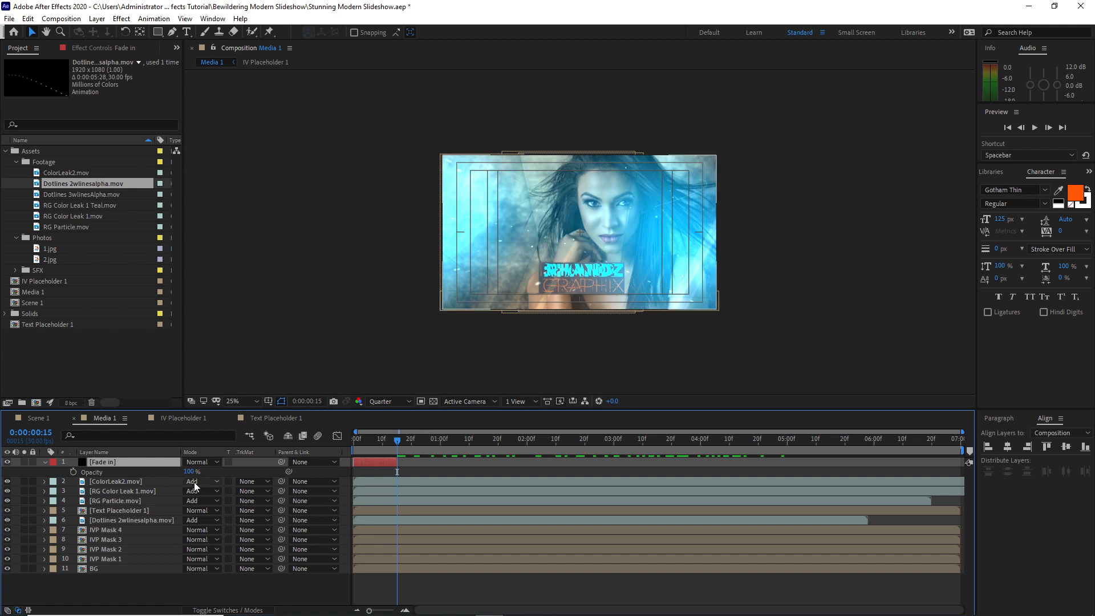
click(71, 472)
drag(188, 472, 121, 480)
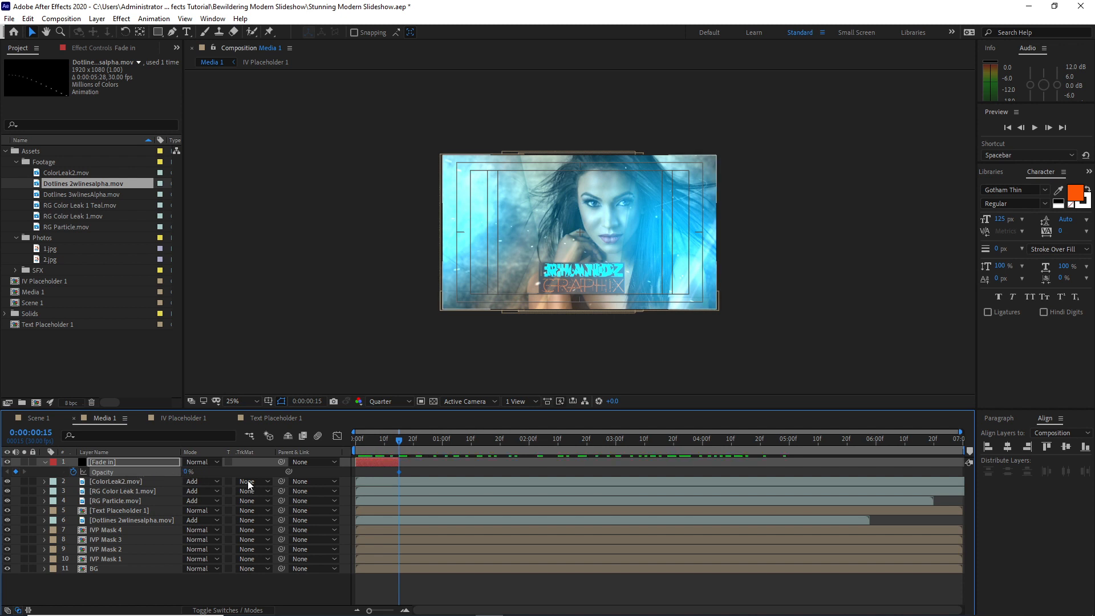
drag(397, 440, 349, 438)
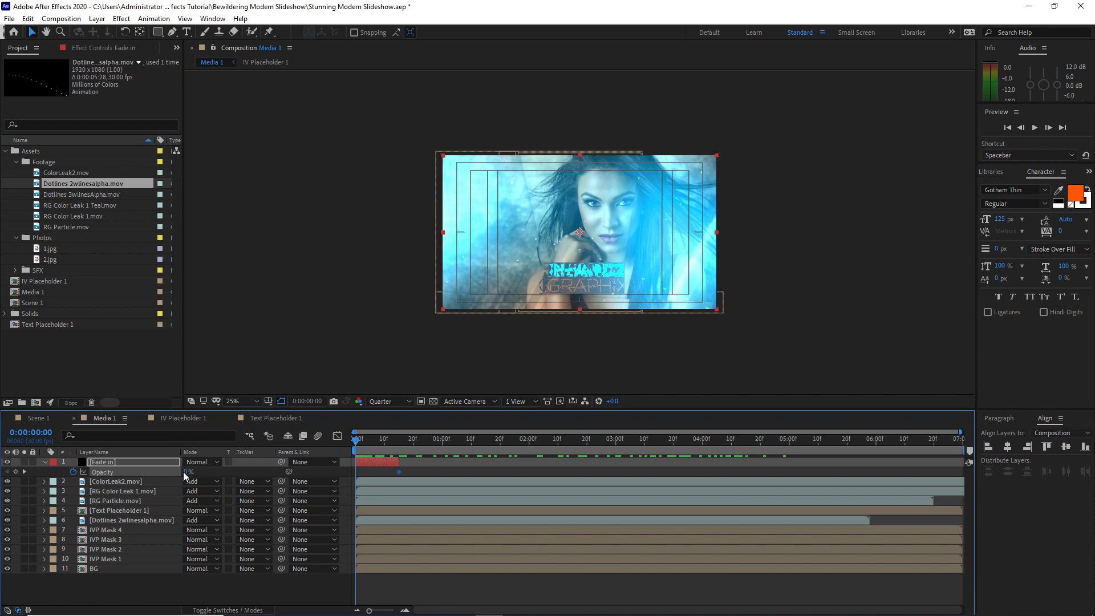
drag(183, 472, 287, 477)
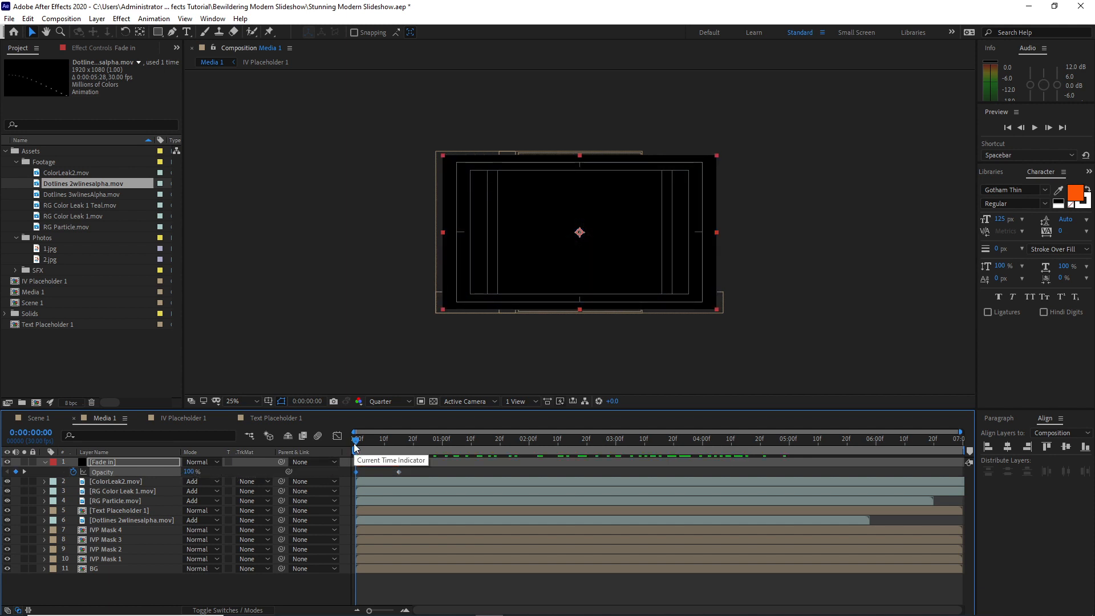
drag(354, 447, 683, 433)
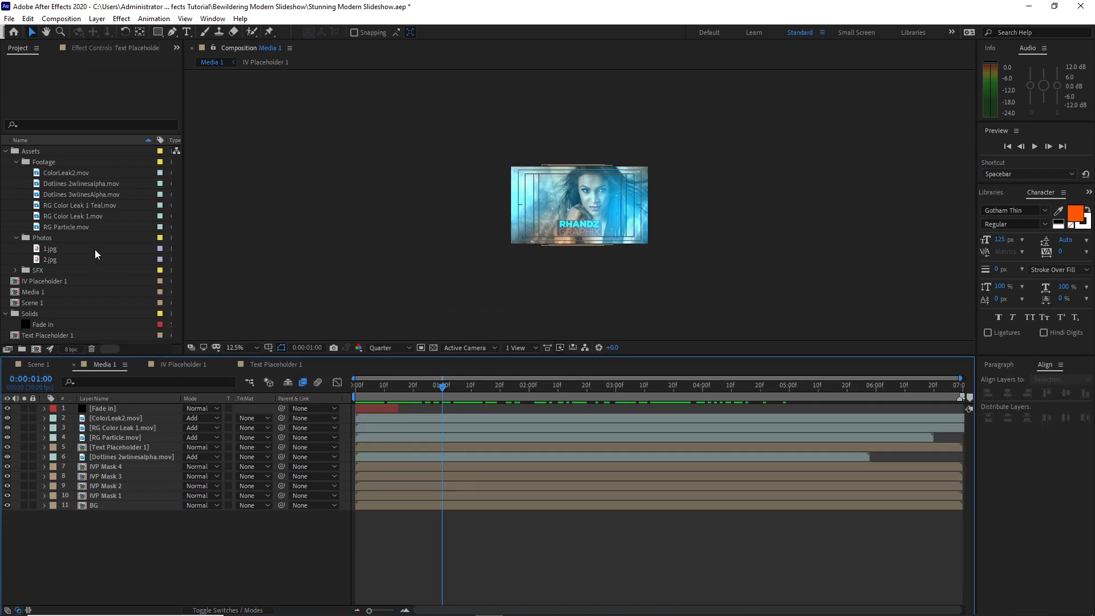
Collapse the Footage, Photos, Assets and Solids folders in the project
click(17, 163)
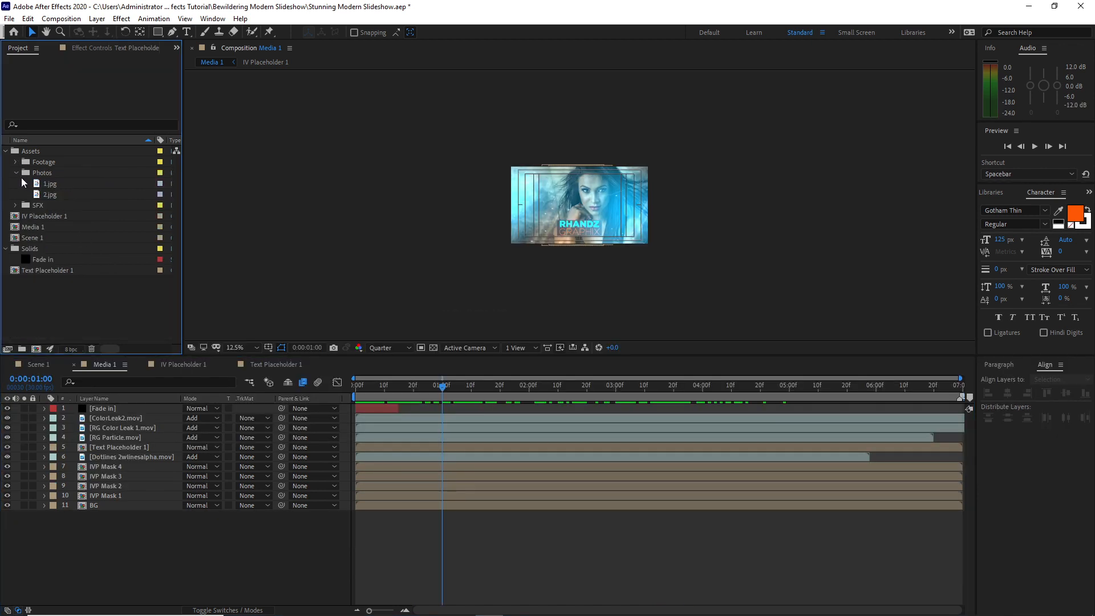
click(15, 173)
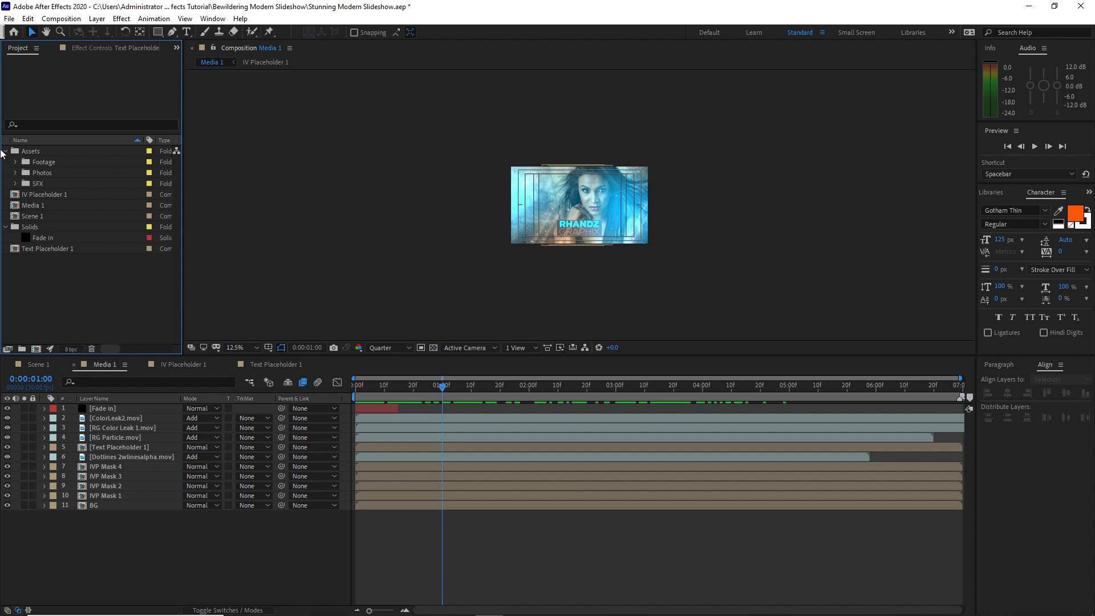
click(7, 152)
click(6, 194)
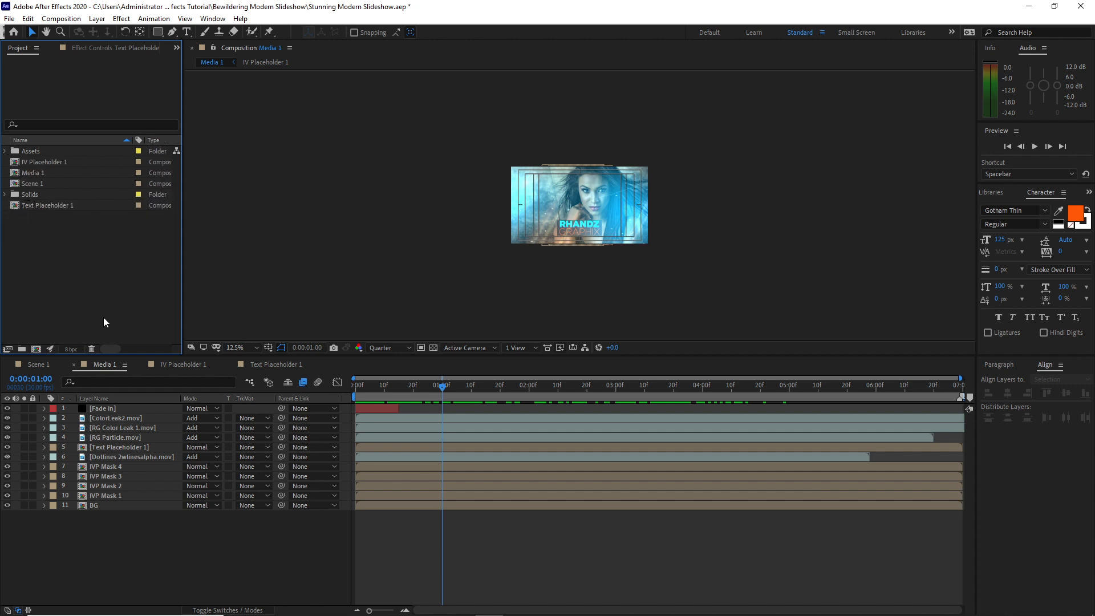
Show the layer switches in Media 1 and make IVP Mask 1 to 4 and BG 3D layers
click(249, 610)
mouse_move(405, 605)
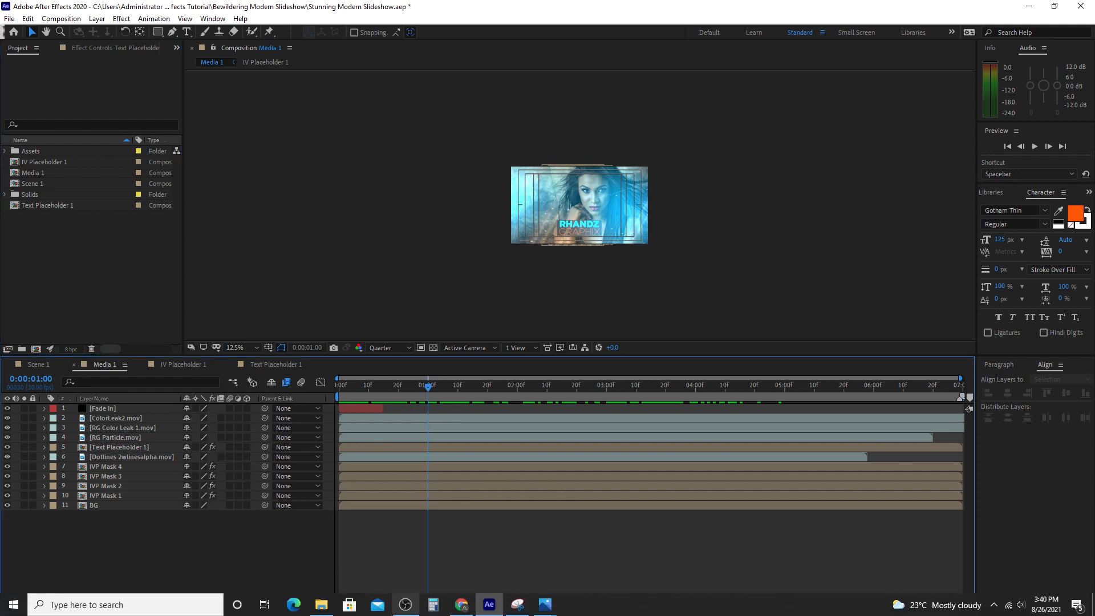
click(246, 466)
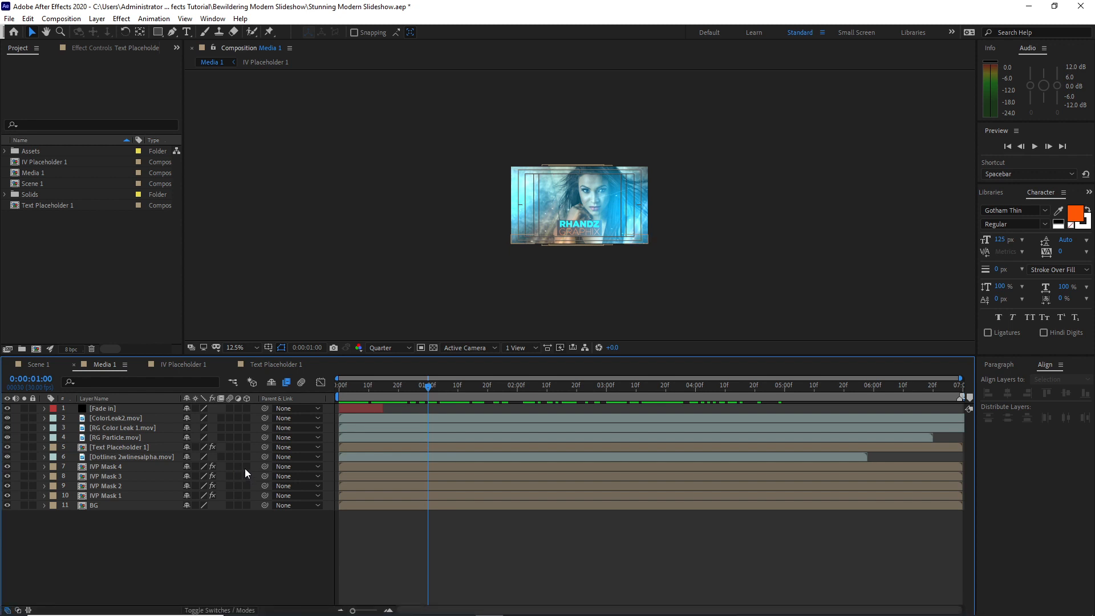
click(250, 495)
click(247, 505)
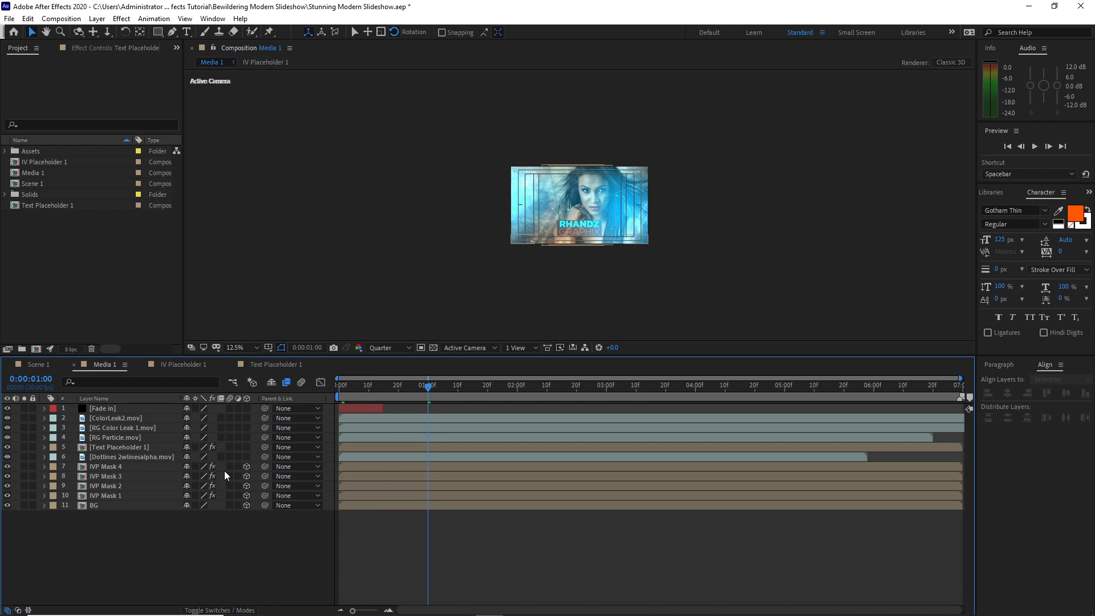
Enable motion blur on IVP Mask 1 to 4 and RG Particle, and make Text Placeholder 1 and both color leak layers 3D
click(229, 466)
click(229, 496)
click(230, 438)
click(247, 447)
Create a two-node camera with the 50mm preset in Media 1
click(97, 18)
mouse_move(155, 35)
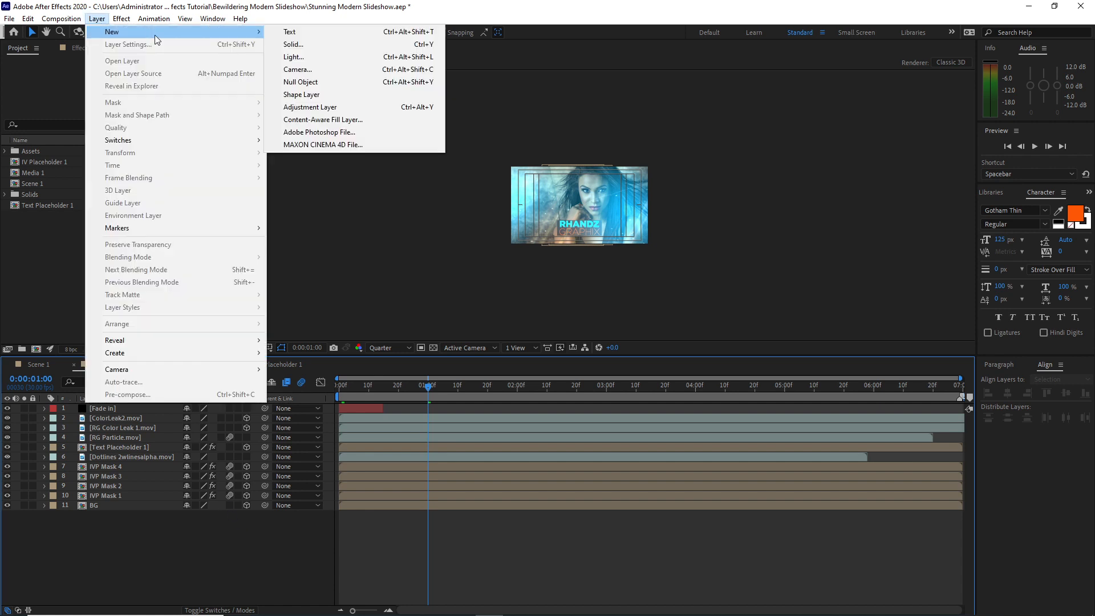
click(300, 69)
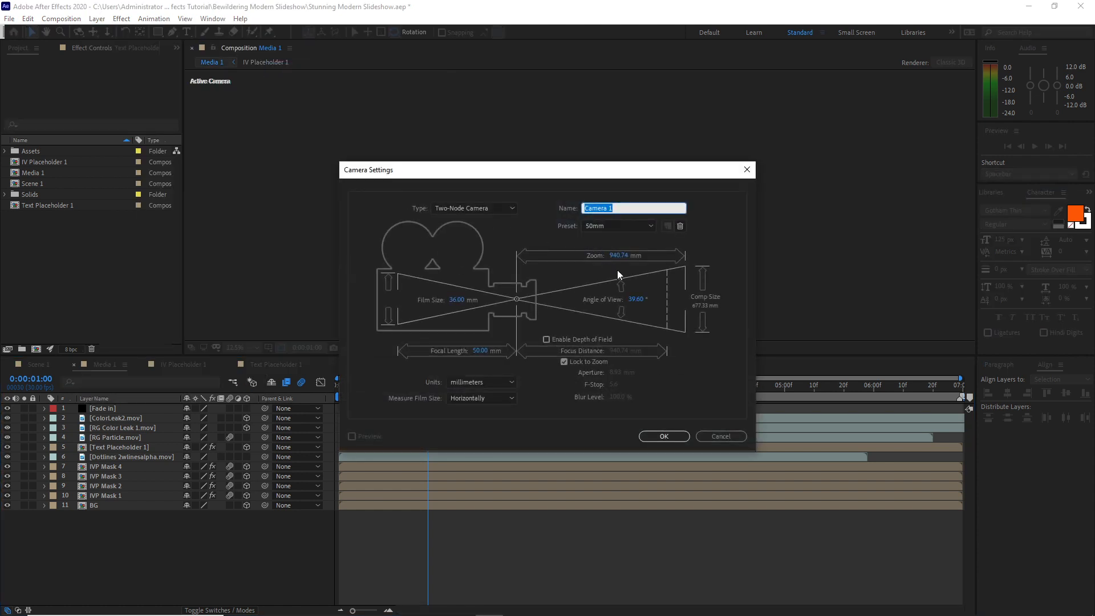
click(665, 437)
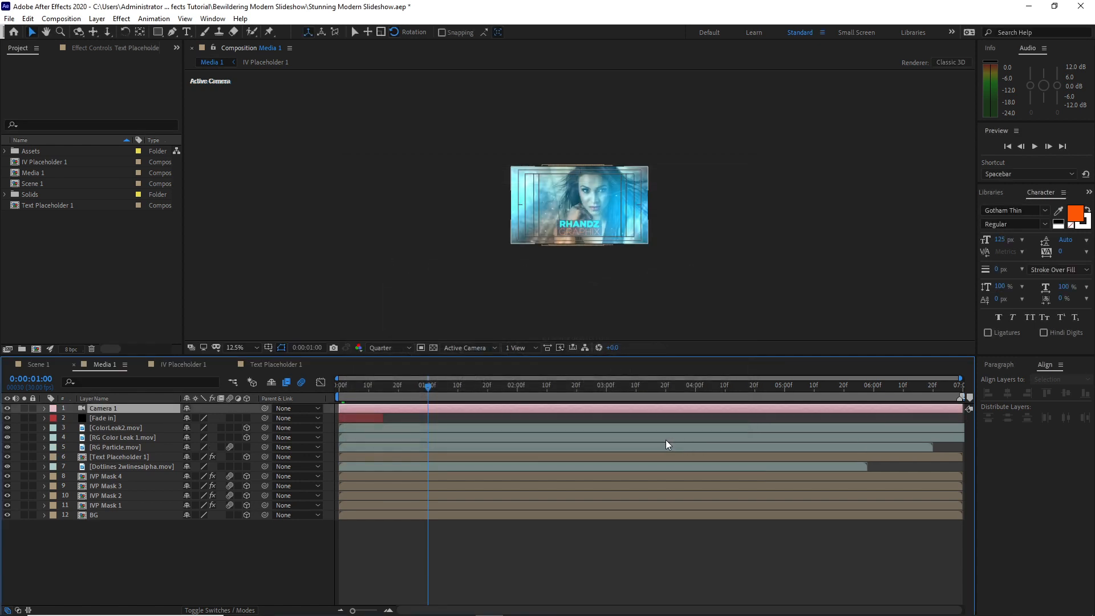
Create a 3D null object in Media 1 and parent Camera 1 to it
click(97, 18)
mouse_move(255, 35)
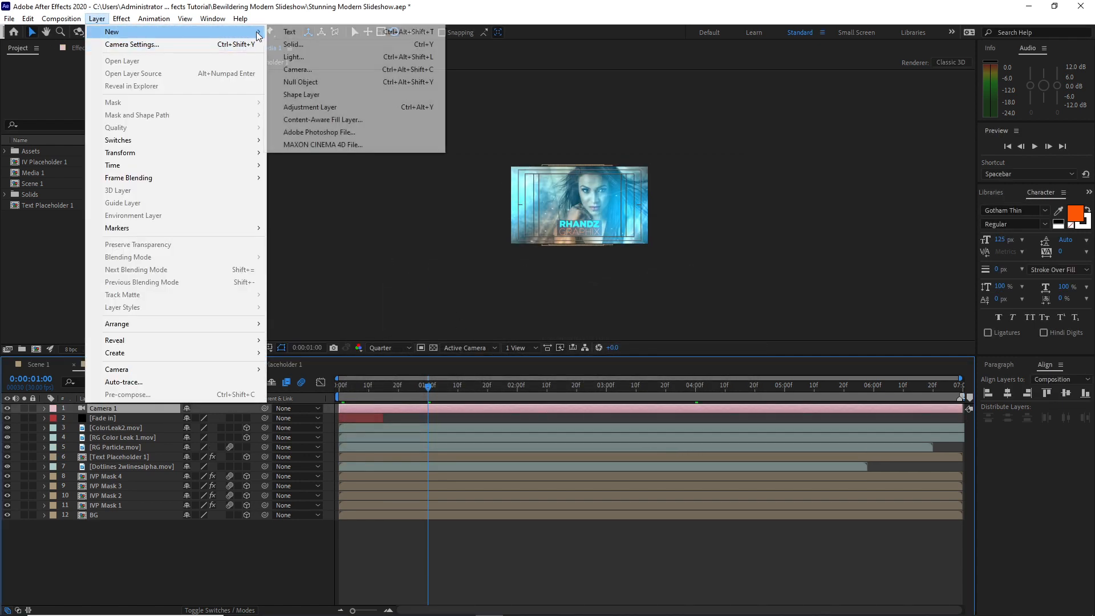
click(301, 81)
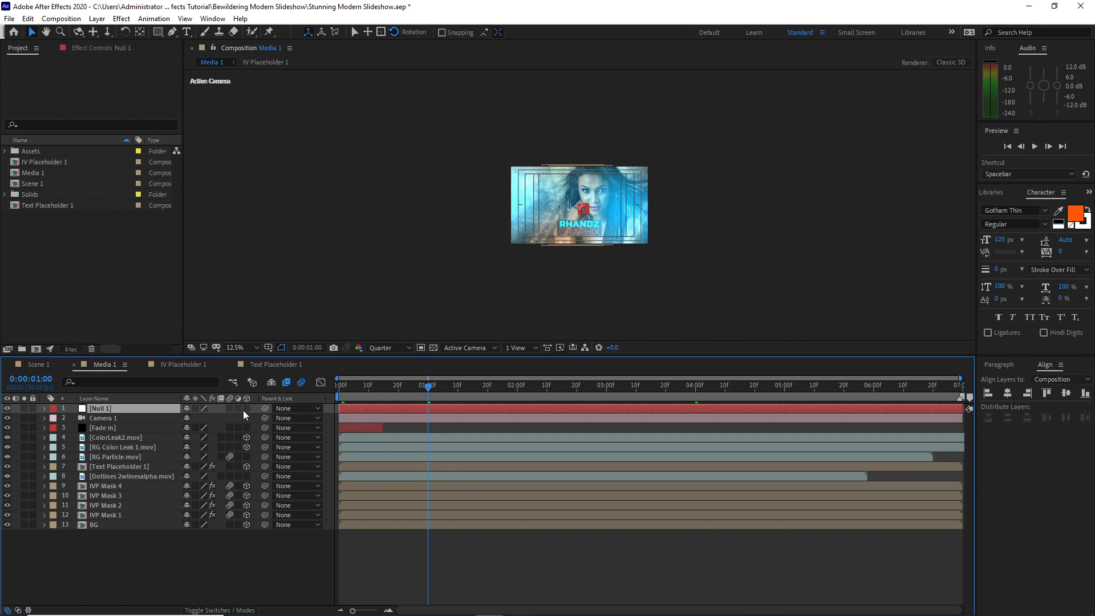
click(247, 408)
drag(265, 417, 148, 409)
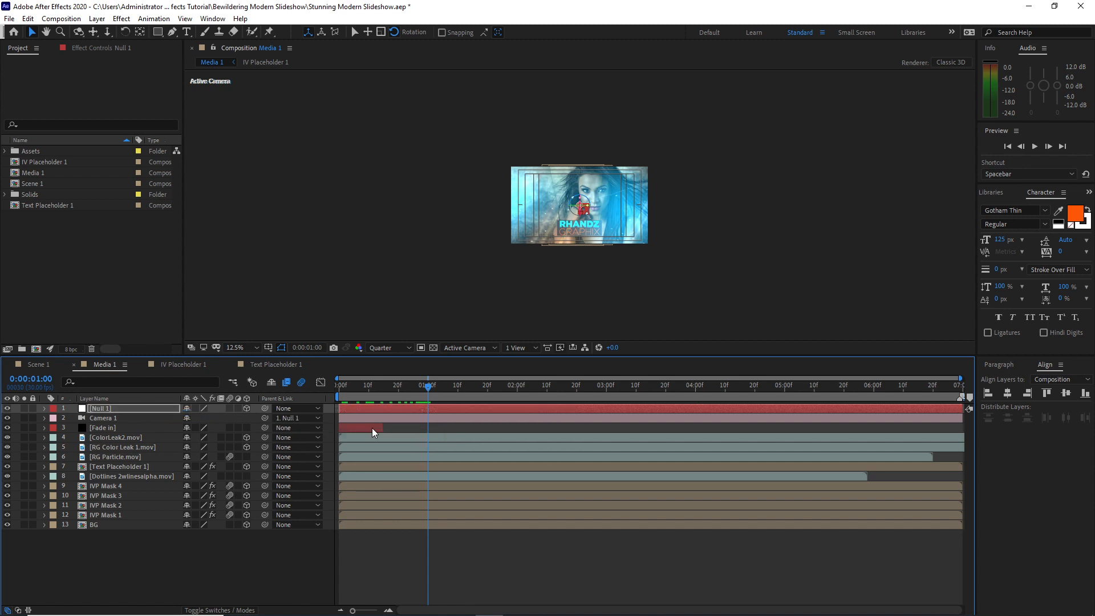
Set starting keyframes for Null 1's Position, Y Rotation and Z Rotation at 0:00:00:00
drag(425, 393, 341, 375)
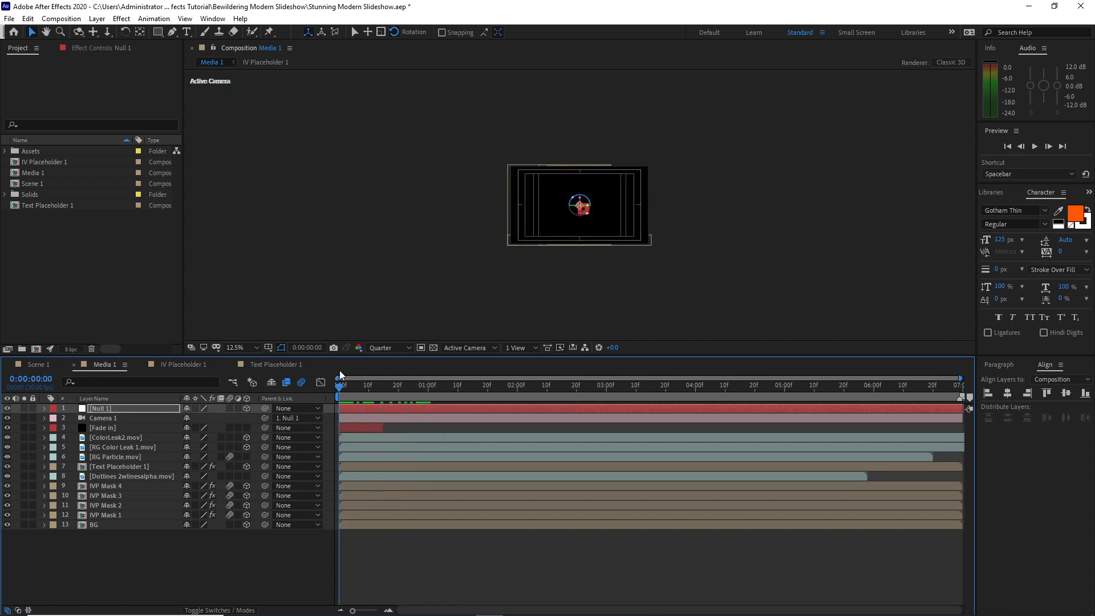
click(45, 412)
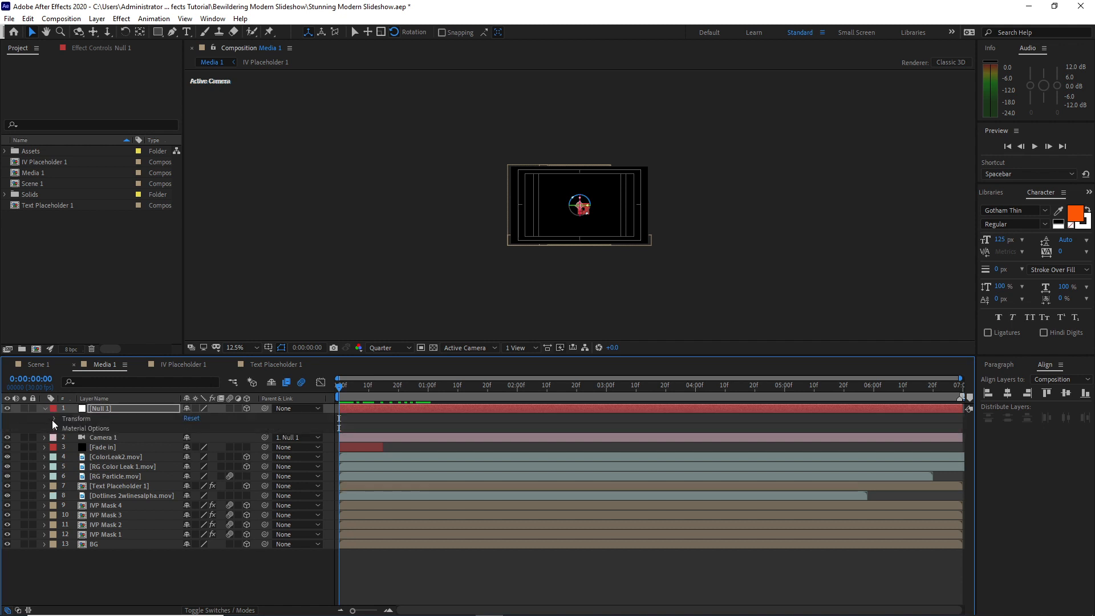
click(53, 418)
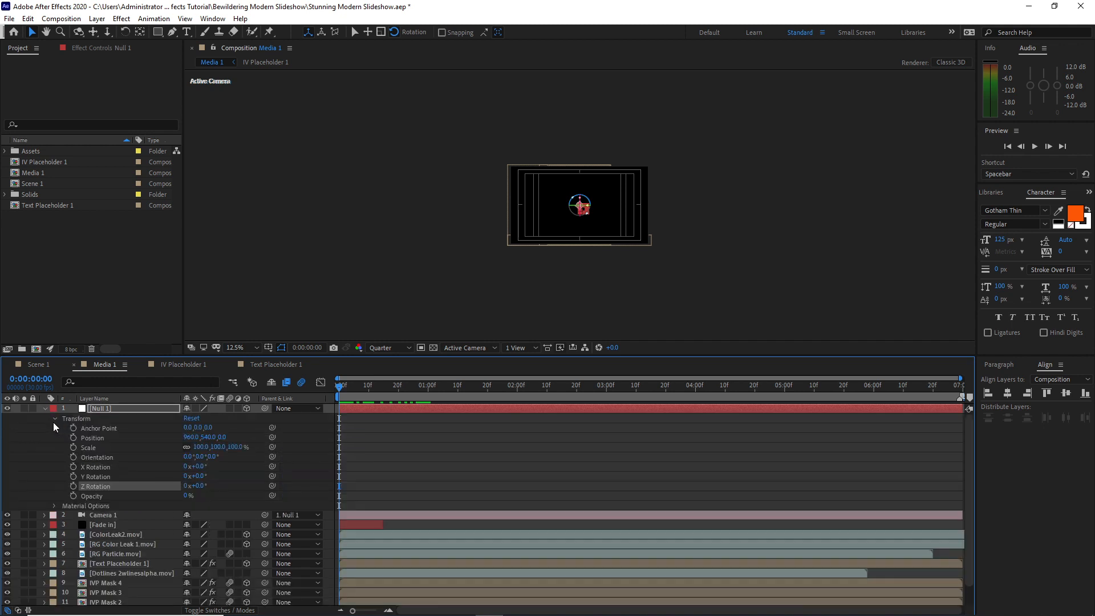
click(72, 476)
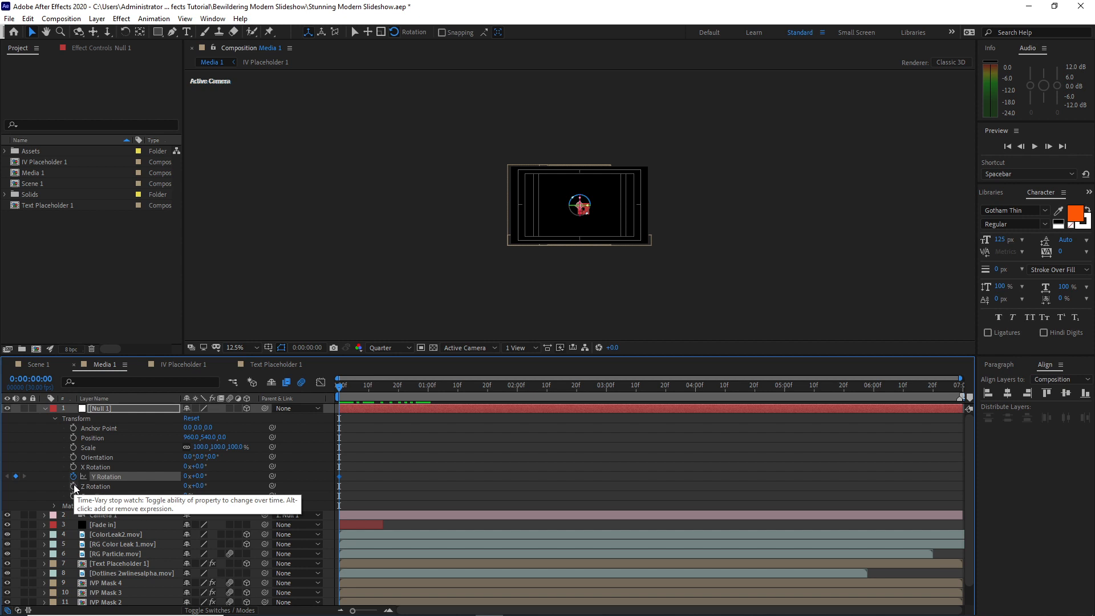
click(73, 484)
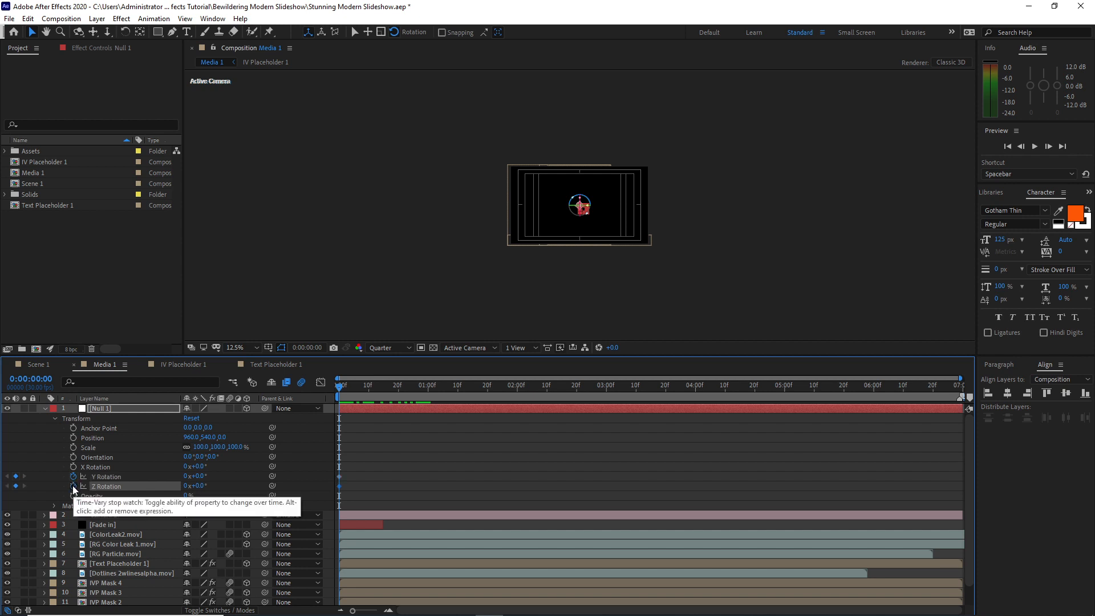
click(73, 438)
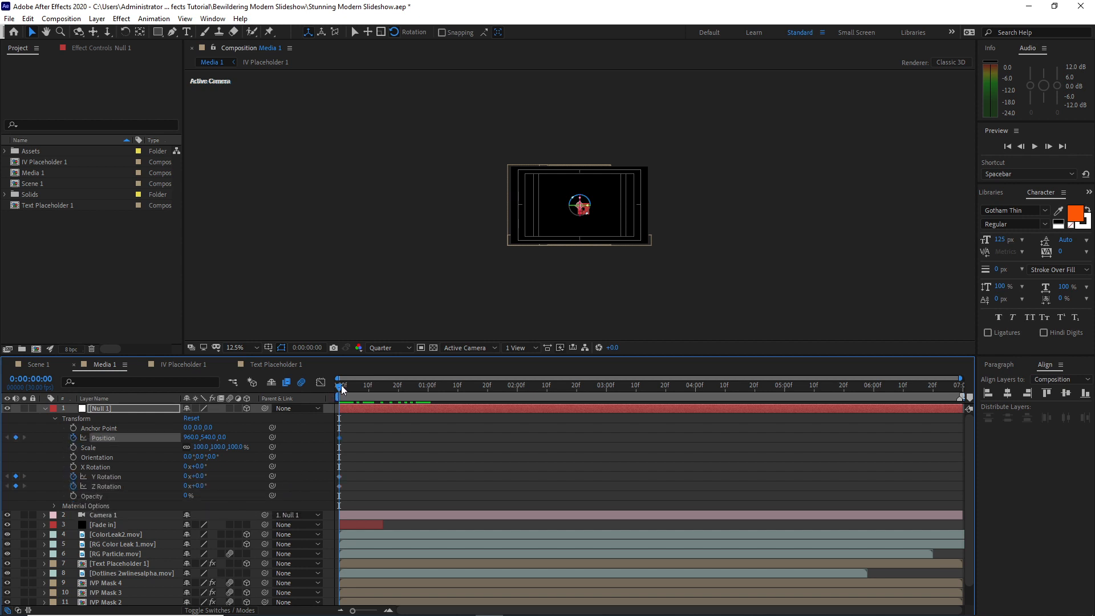
Keyframe Null 1's Position at 0.0, -10.1, 399.2 at 0:00:01:00
drag(342, 389, 428, 387)
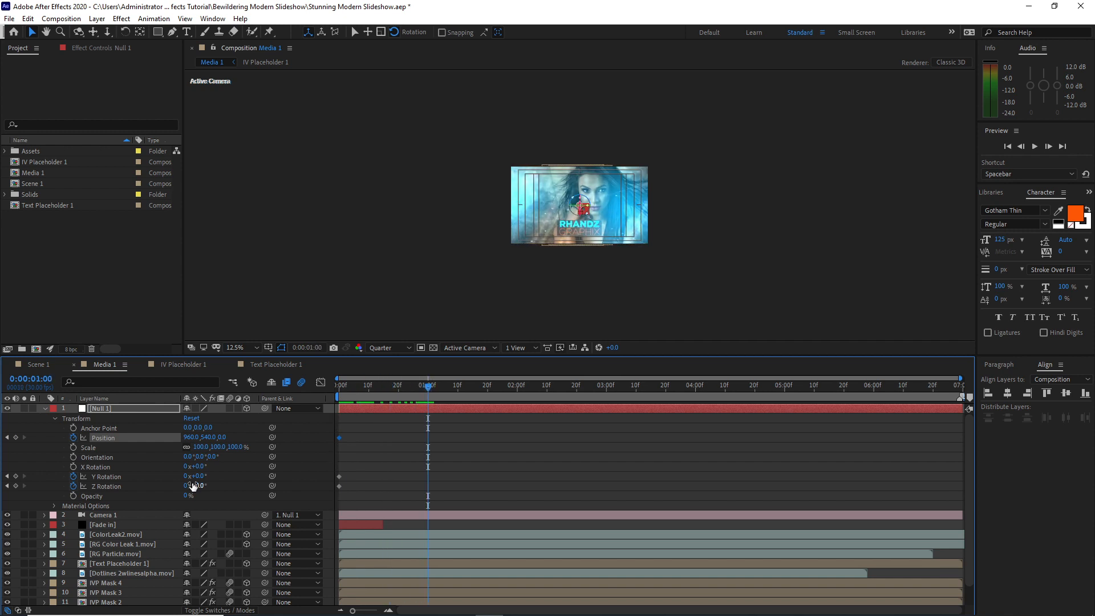
click(201, 476)
click(138, 520)
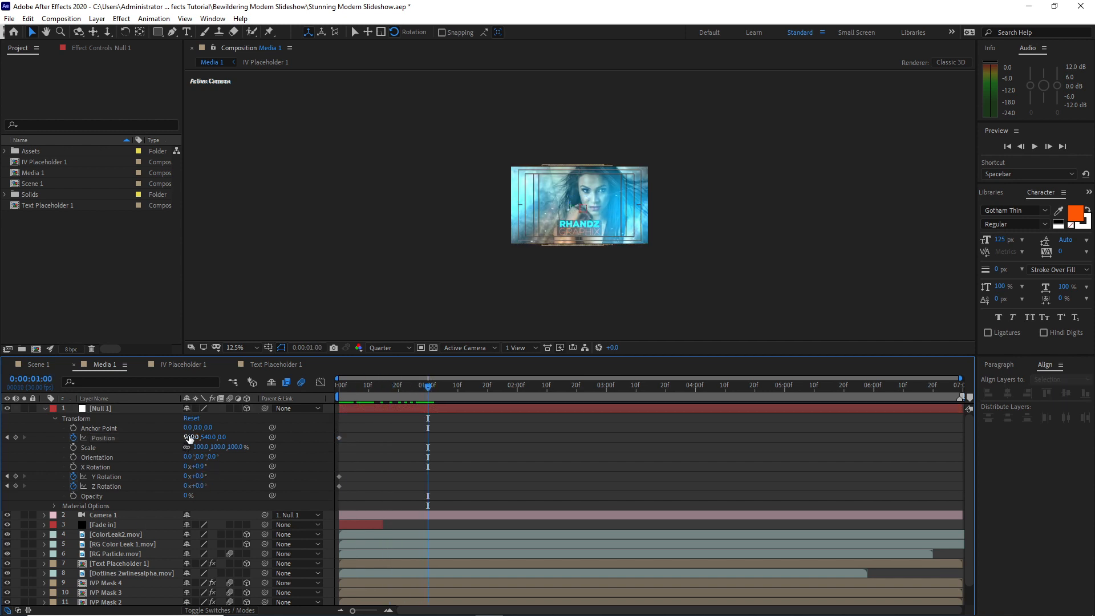
click(190, 437)
text(0)
key(Tab)
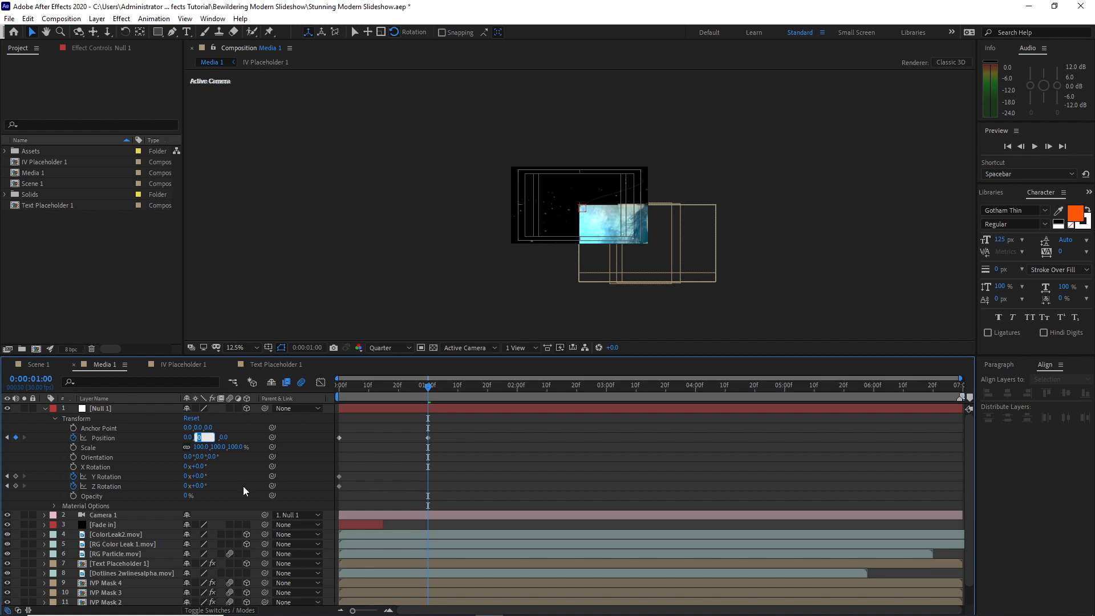
text(-10.1)
key(Tab)
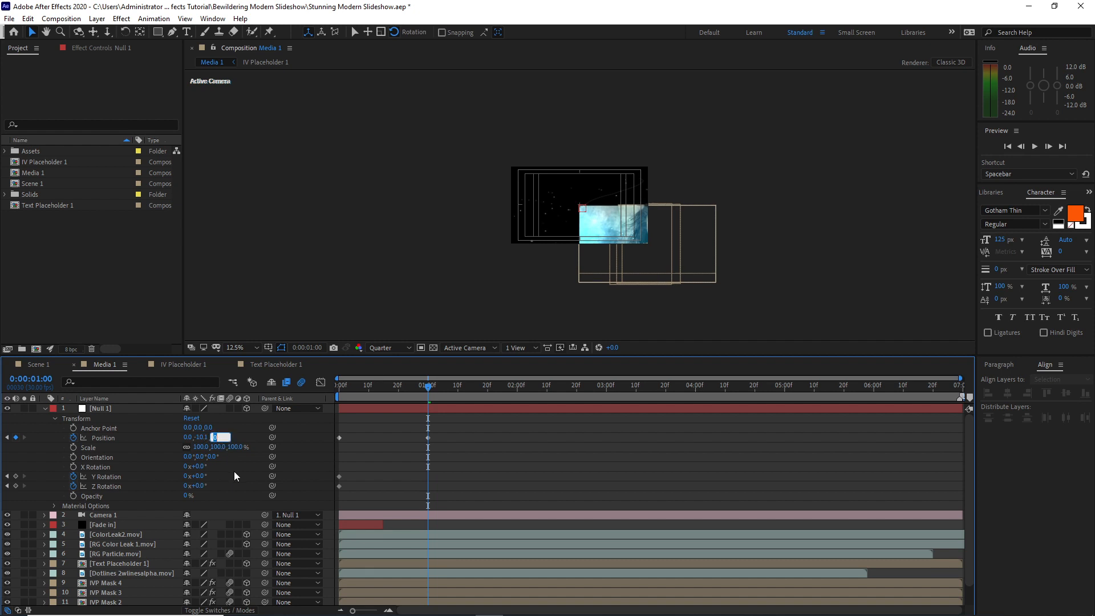
text(399.2)
Keyframe Null 1's Y Rotation at 2° and Z Rotation at -2° at 0:00:06:29
drag(428, 388, 966, 394)
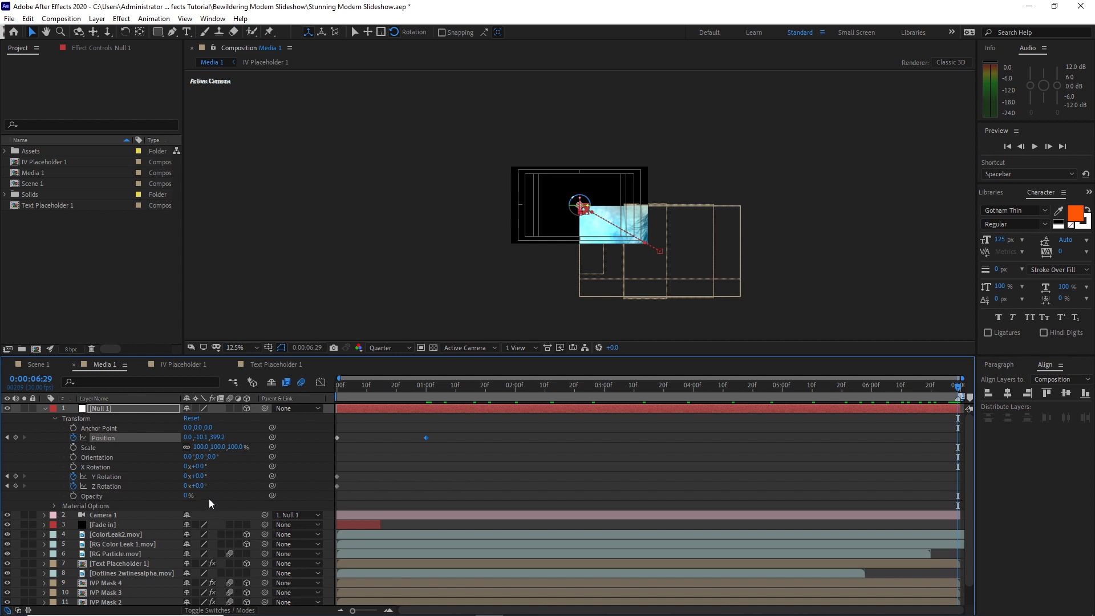
click(201, 477)
text(2)
click(201, 486)
text(-2)
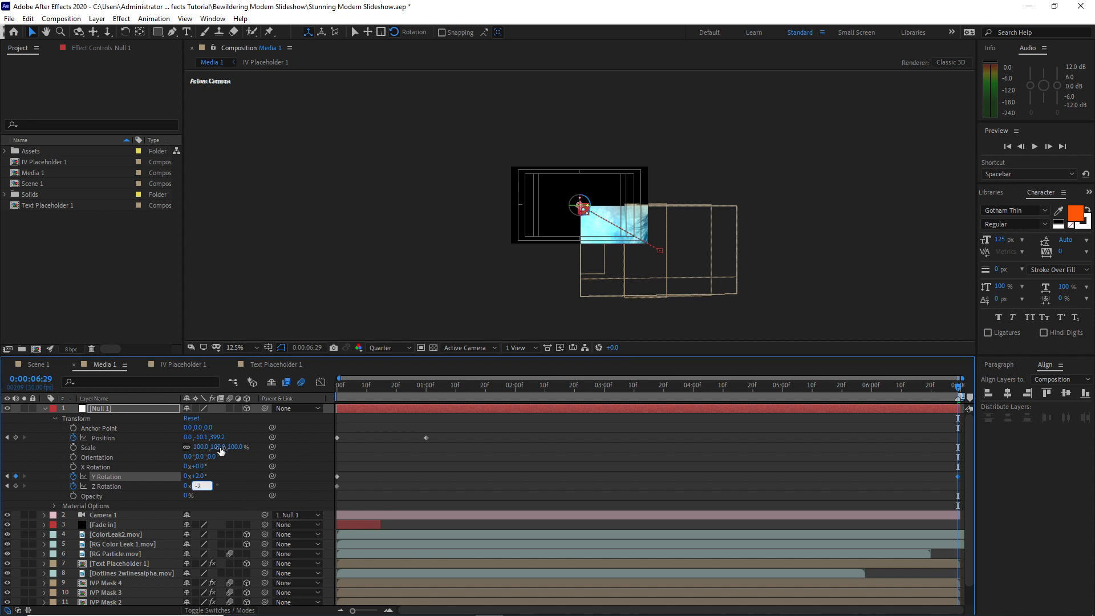
Create a second 3D null object, parent Null 1 to it, and collapse Null 1's properties
click(98, 19)
mouse_move(175, 33)
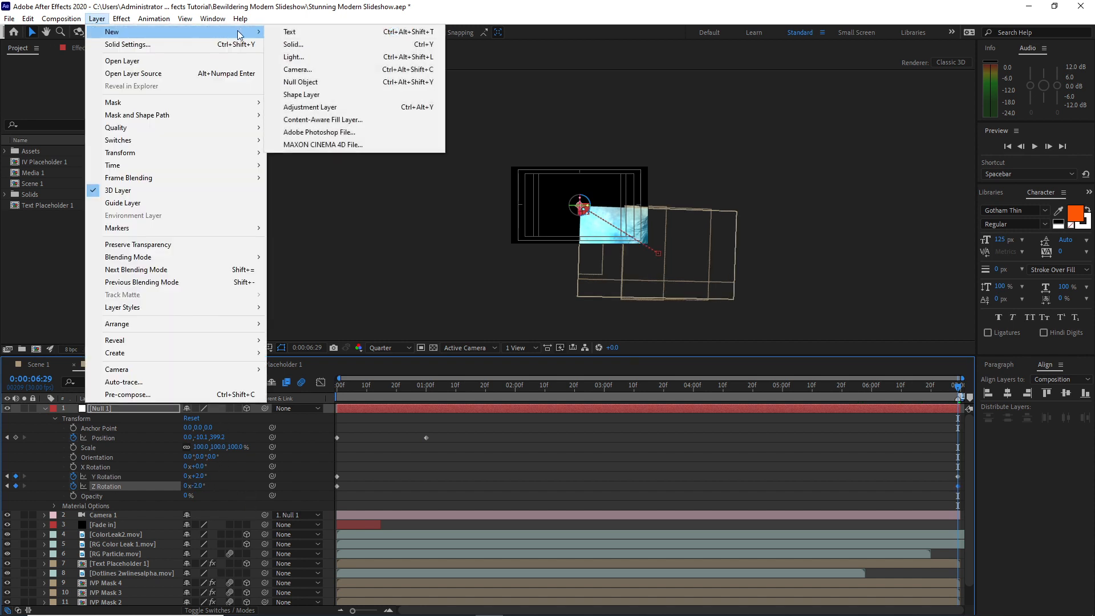
click(329, 83)
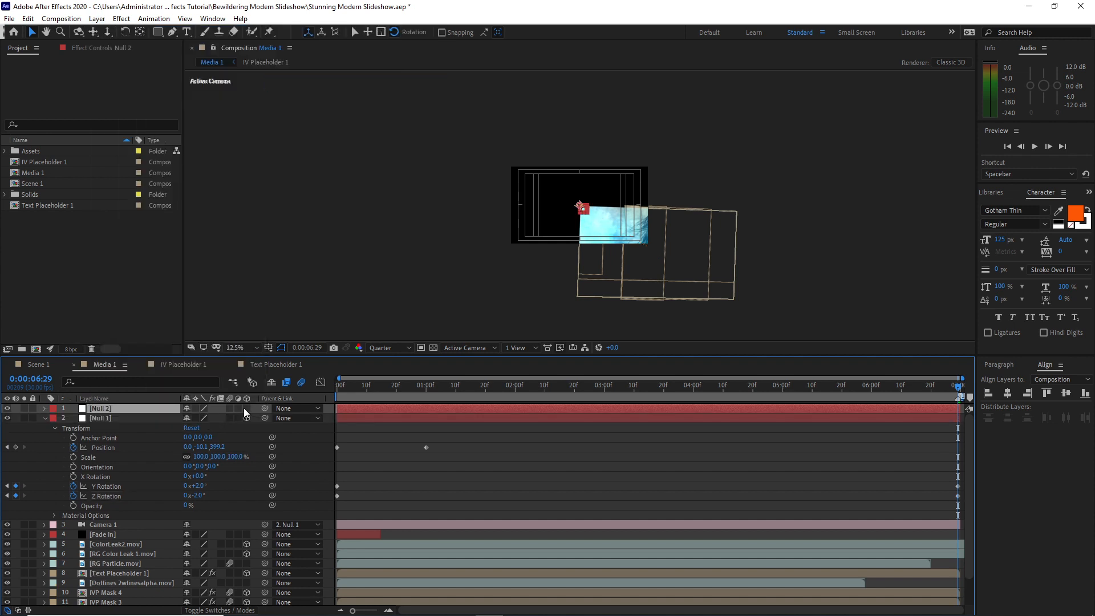
click(247, 408)
drag(264, 417, 134, 411)
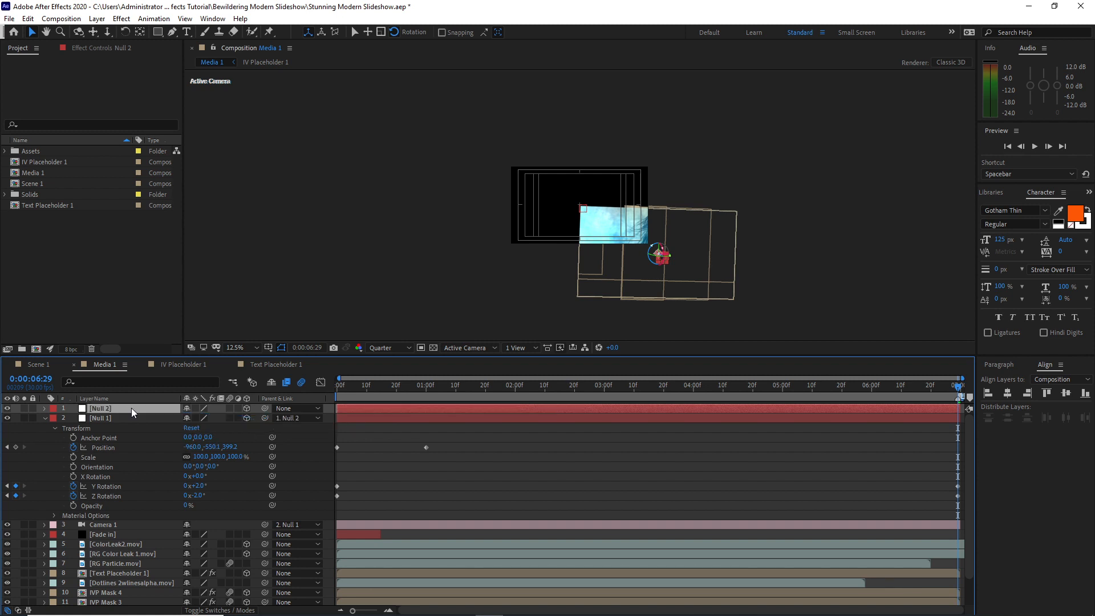
click(46, 423)
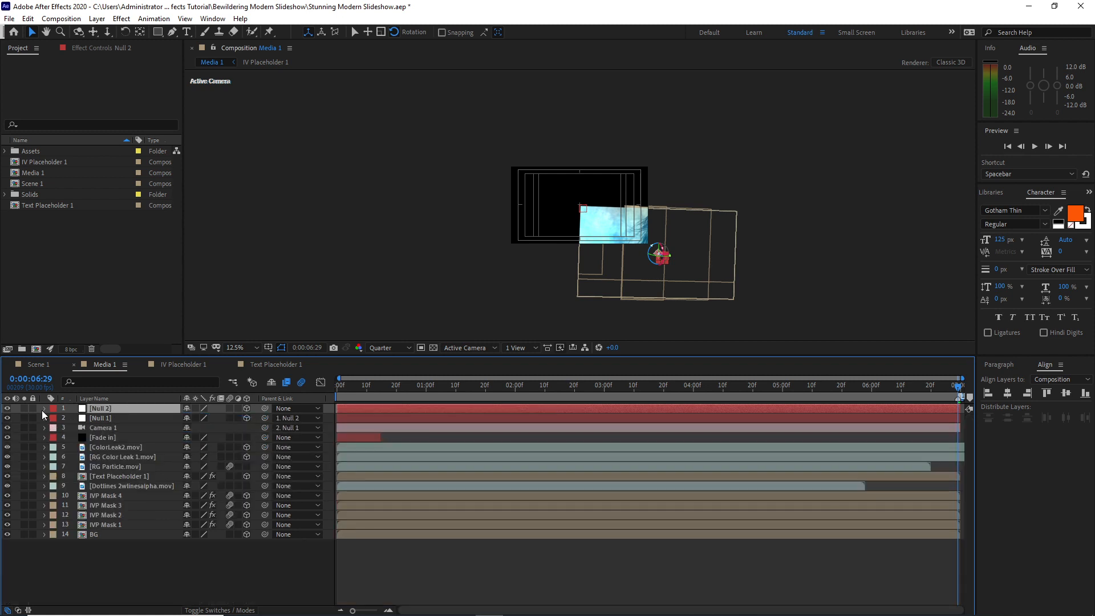
Set starting keyframes for Null 2's Position, Y Rotation and Z Rotation at 0:00:00:00
click(44, 409)
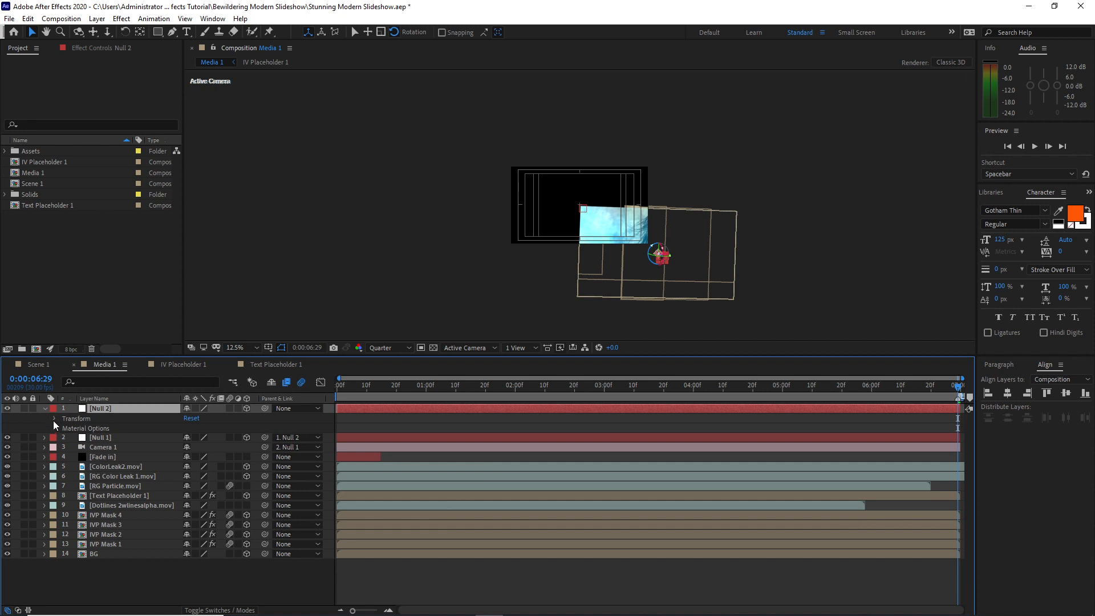
click(53, 420)
drag(360, 382, 292, 412)
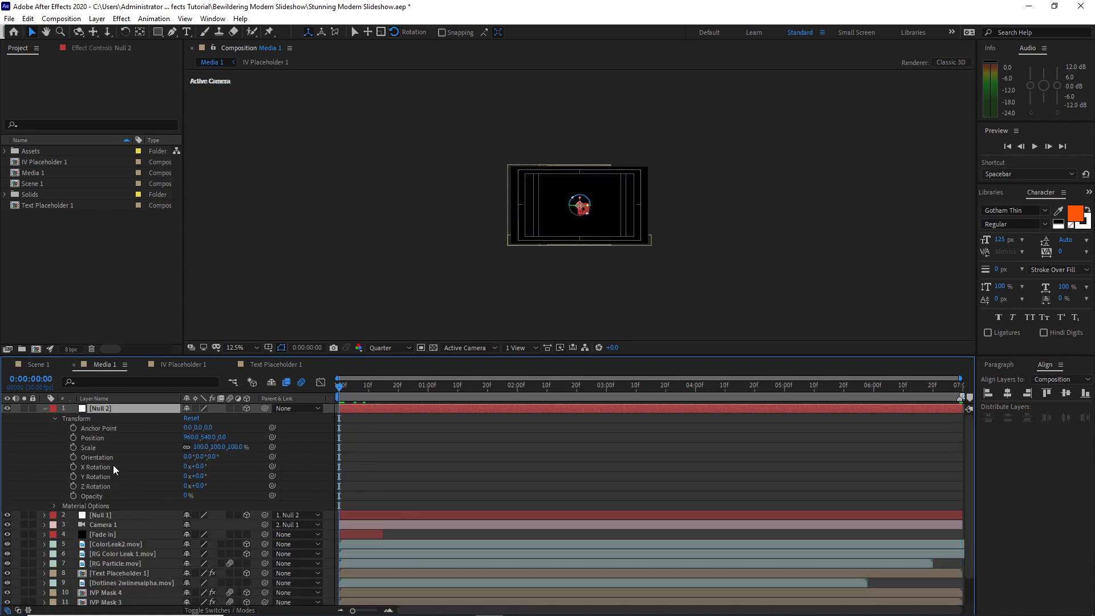
click(73, 438)
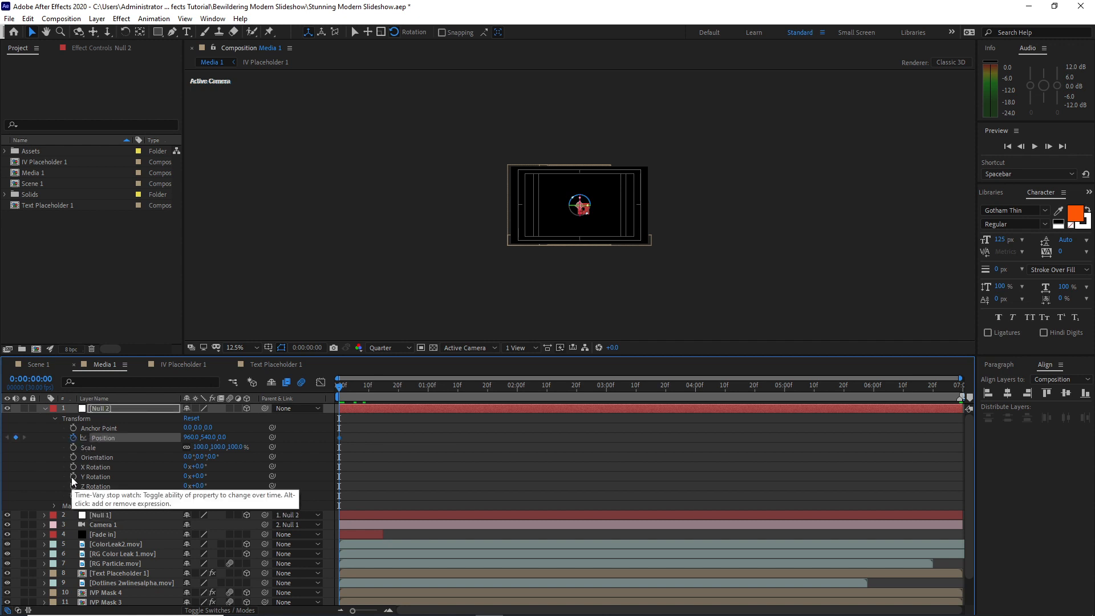
click(74, 476)
click(73, 486)
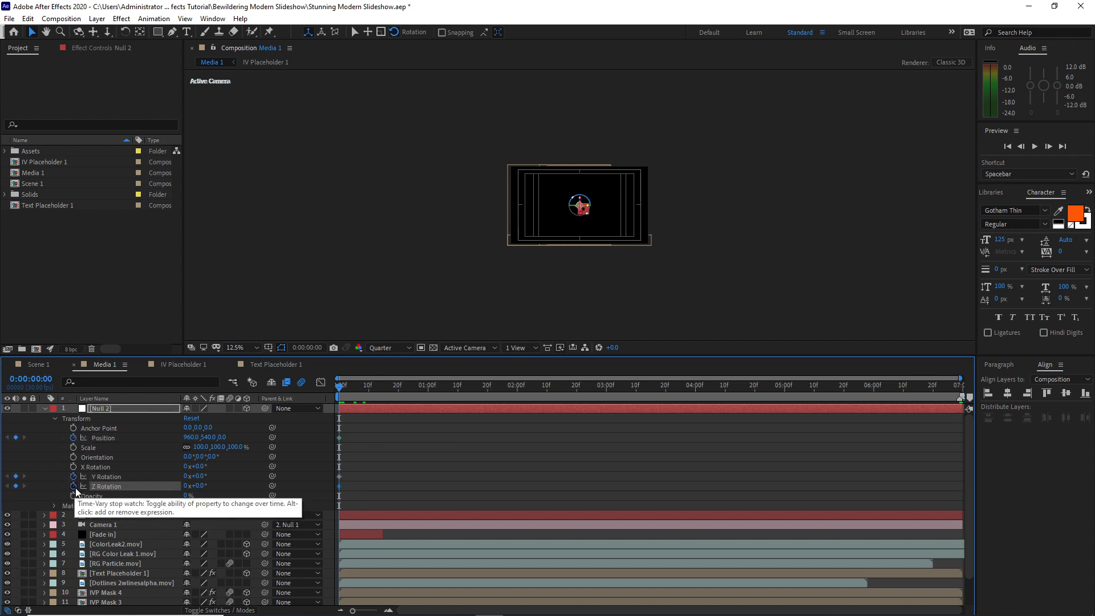
Keyframe Null 2's Position at 1088.9, 540.0, 1706.2 at 0:00:06:29
drag(340, 391, 981, 379)
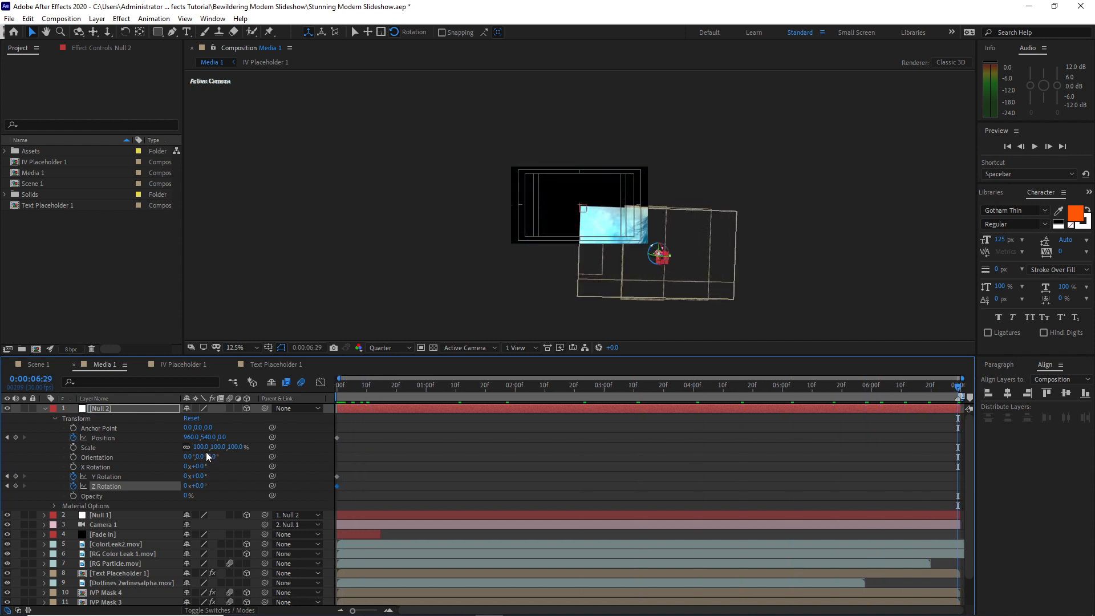
click(191, 437)
text(1088.9)
key(Tab)
key(Tab)
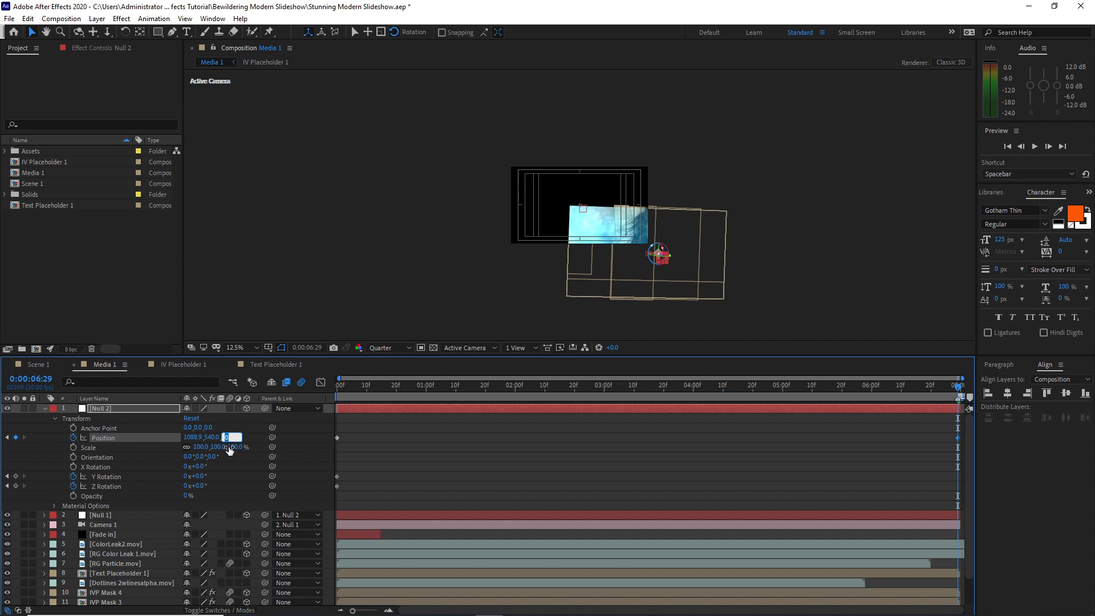
text(1)
click(235, 315)
Create an adjustment layer in Media 1 and apply the Optics Compensation effect to it
click(97, 19)
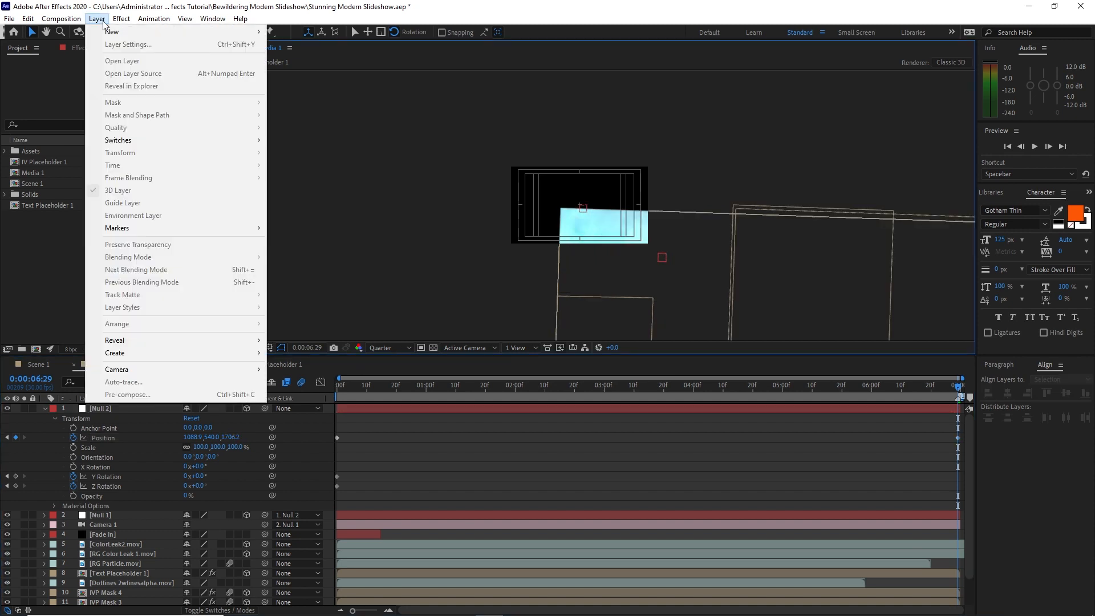
mouse_move(115, 33)
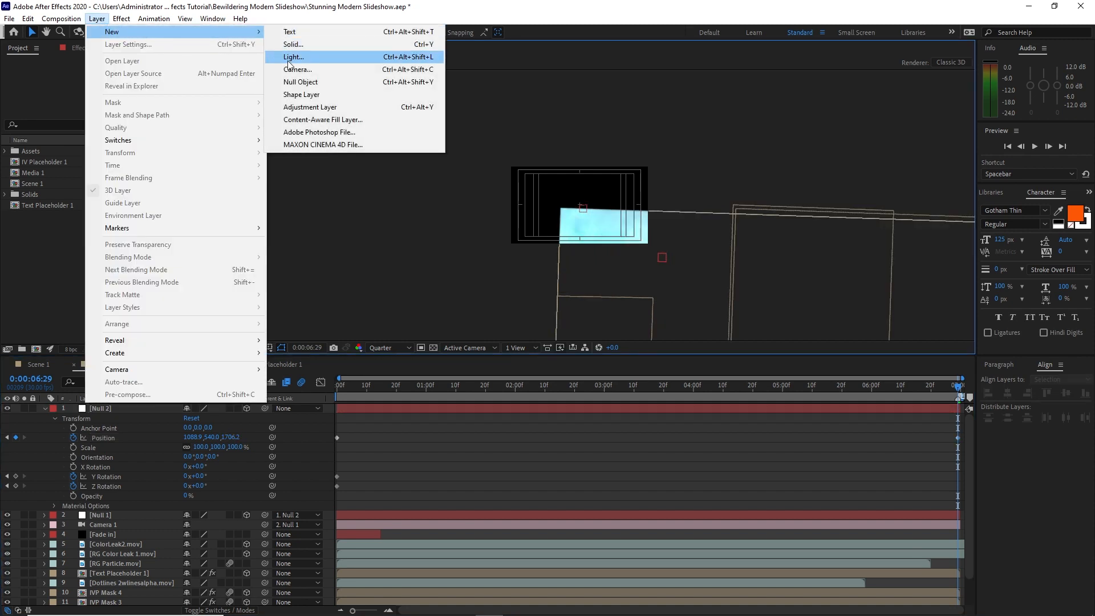
click(314, 108)
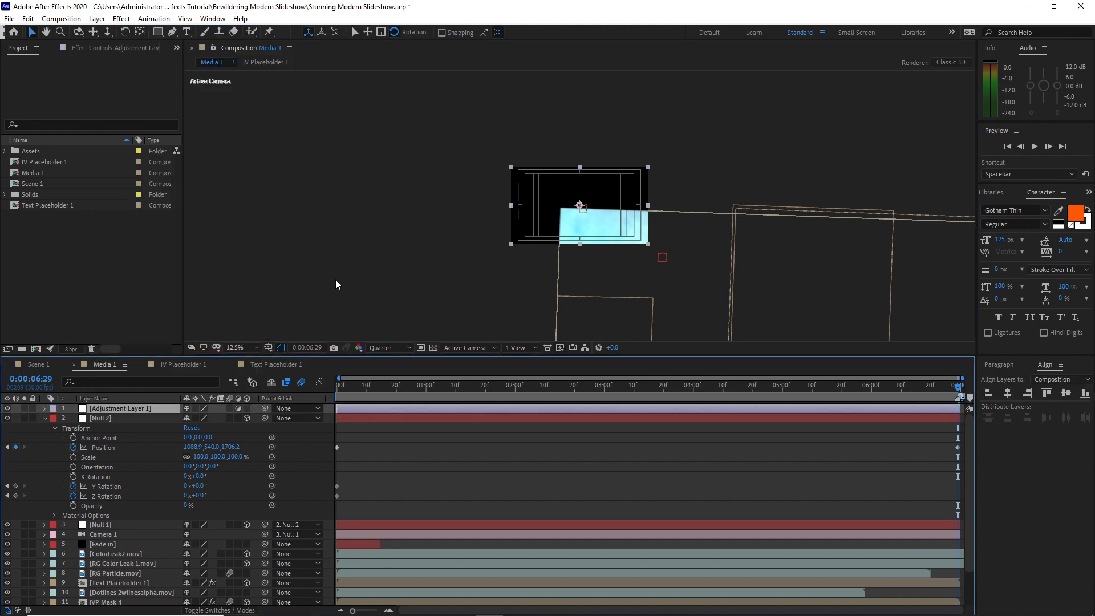
click(121, 19)
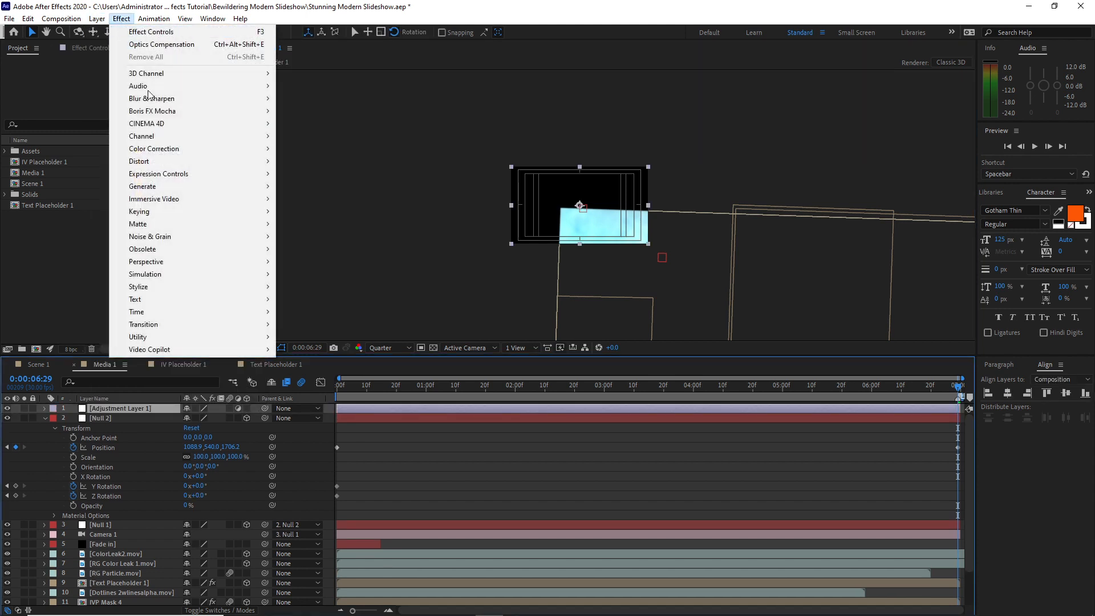
mouse_move(171, 161)
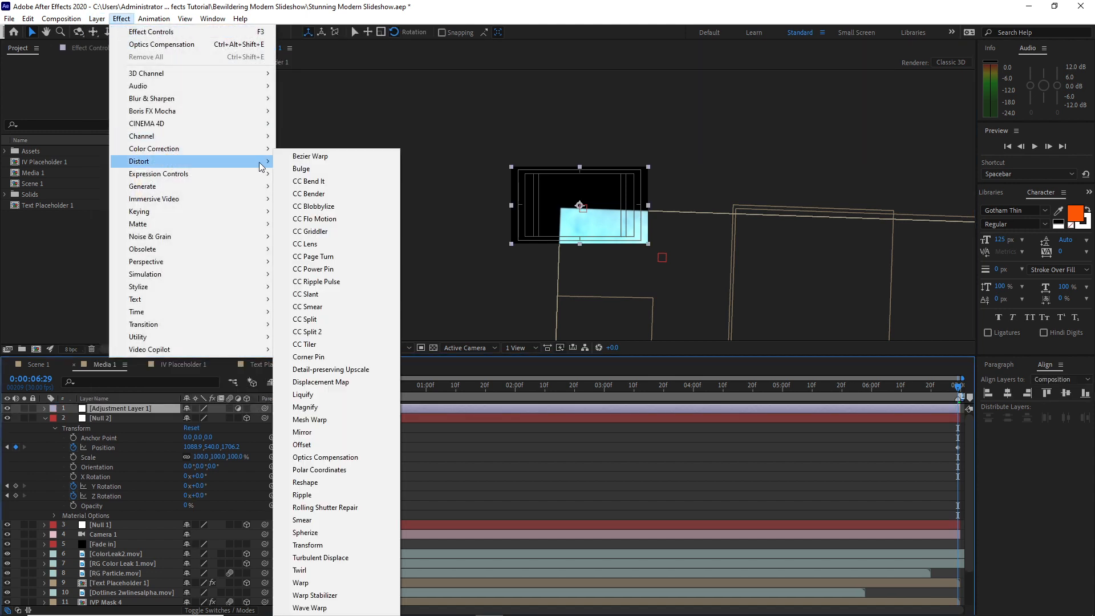
click(319, 456)
Keyframe the Optics Compensation Field of View at 150 at 0:00:00:00 and enable Reverse Lens Distortion
click(338, 383)
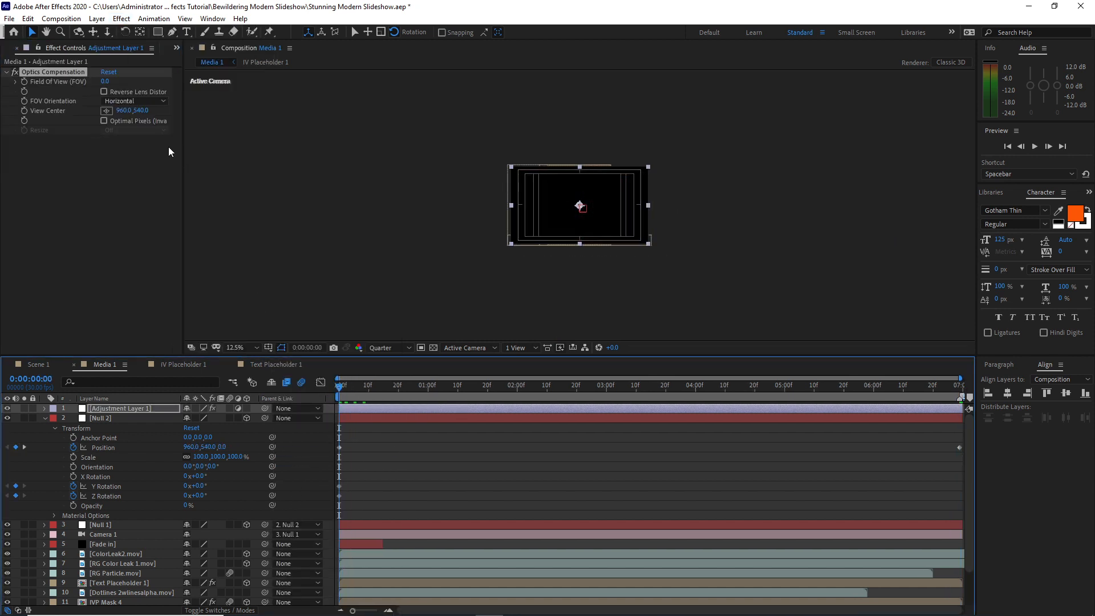
click(103, 82)
text(150)
key(Return)
click(24, 82)
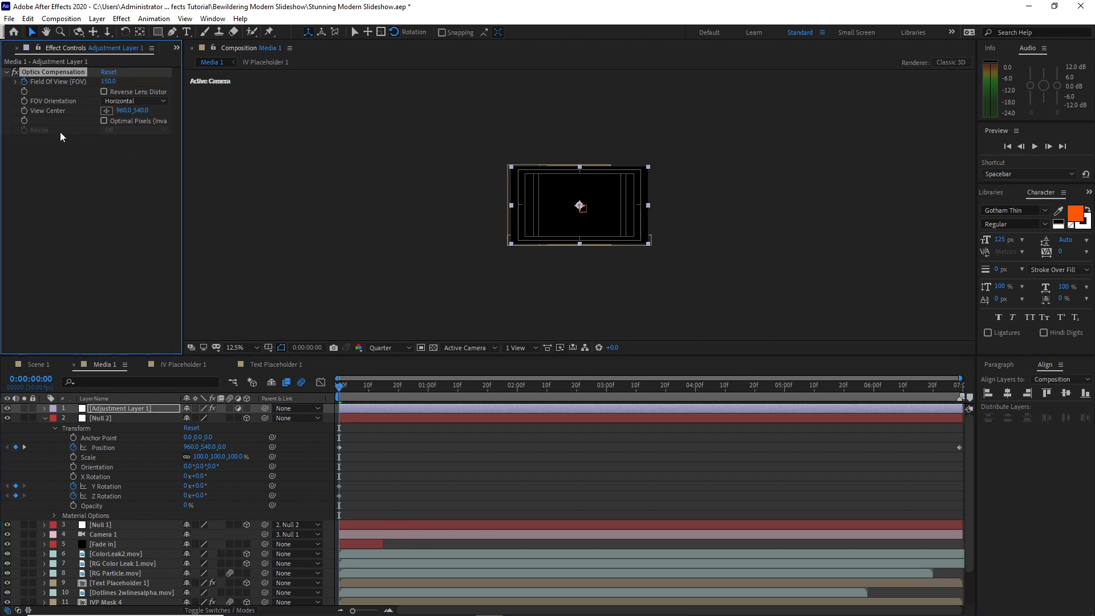
click(104, 92)
Keyframe the adjustment layer's Field of View at 60 at 0:00:00:29
click(429, 392)
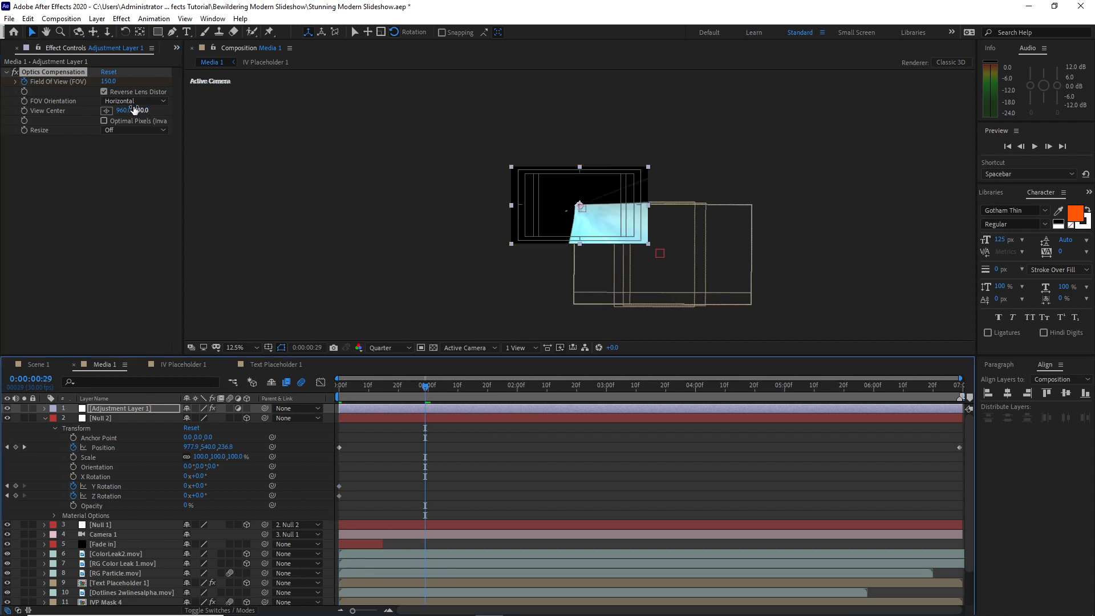
click(108, 82)
text(60)
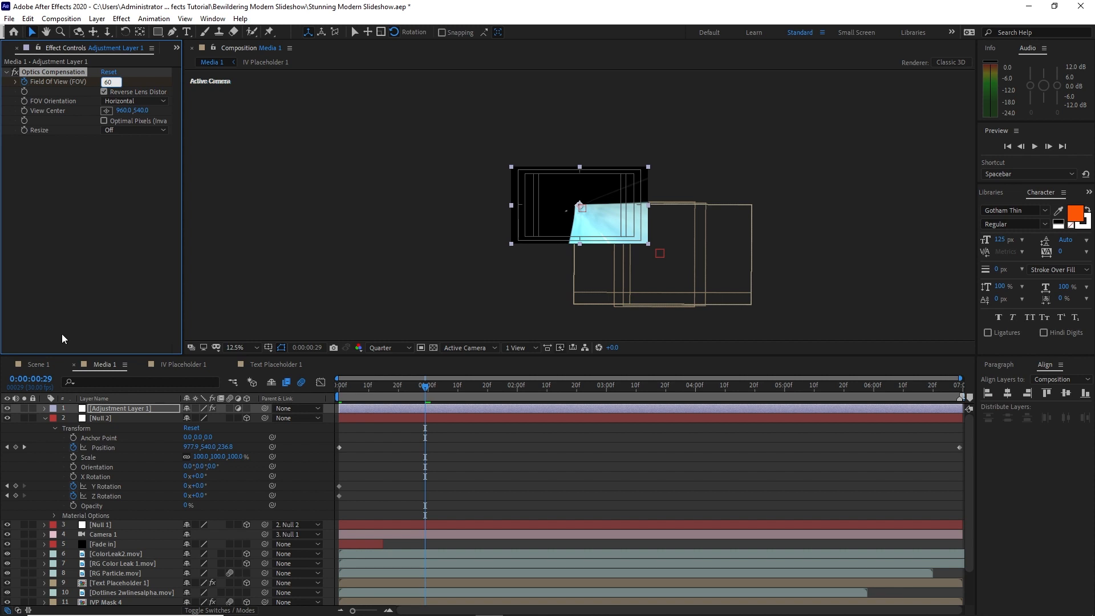
click(429, 392)
Keyframe the Field of View at 78 at 0:00:06:10 and add another Field of View keyframe at 0:00:06:29
drag(429, 392, 906, 392)
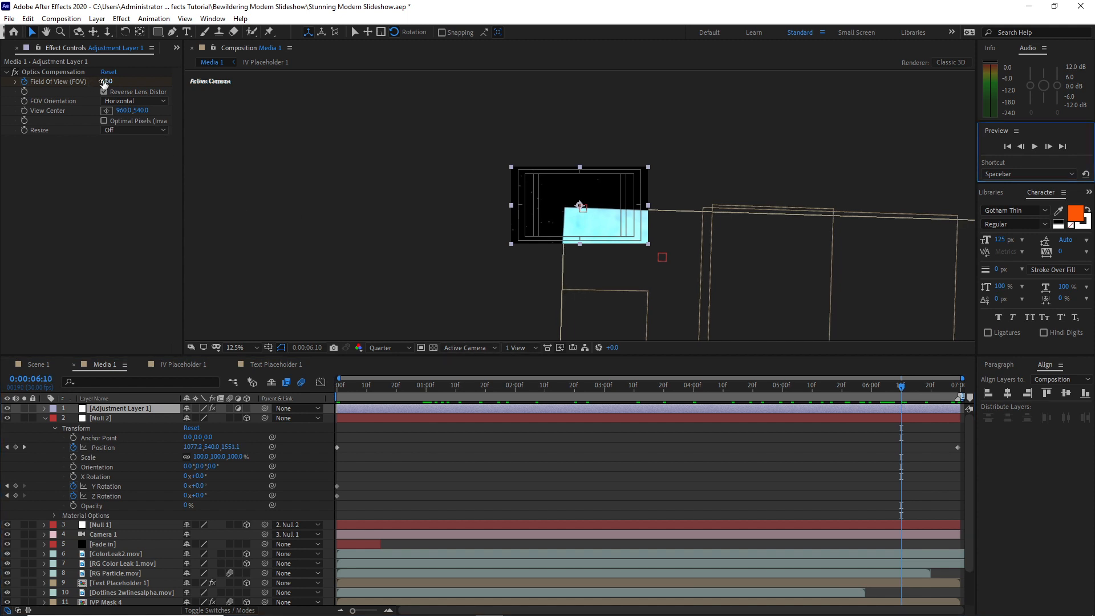
click(105, 83)
text(78)
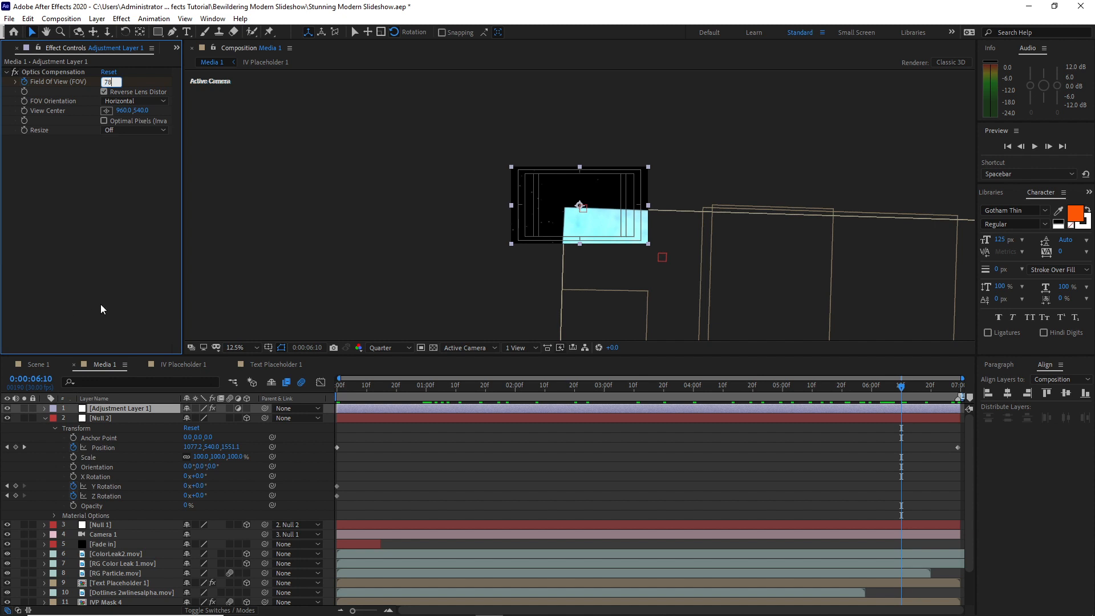
drag(900, 385, 965, 388)
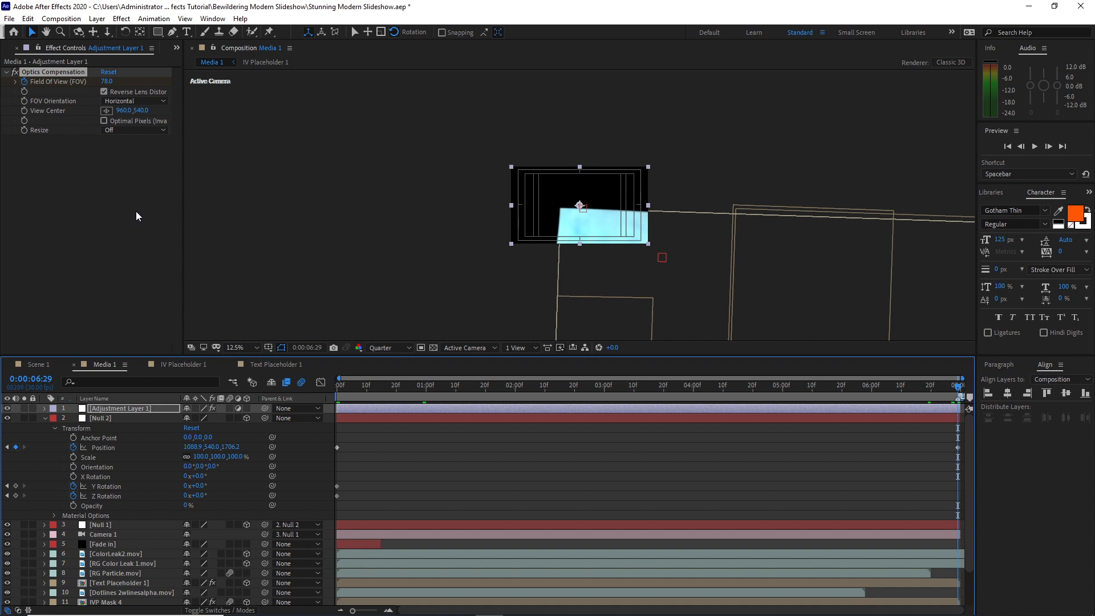
click(108, 81)
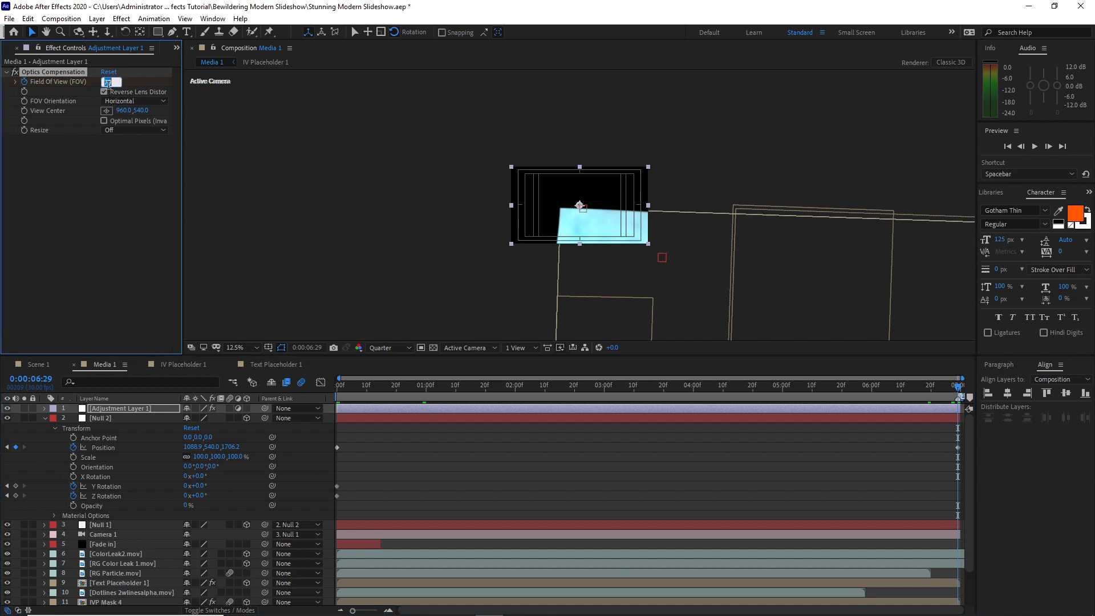
text(150.0)
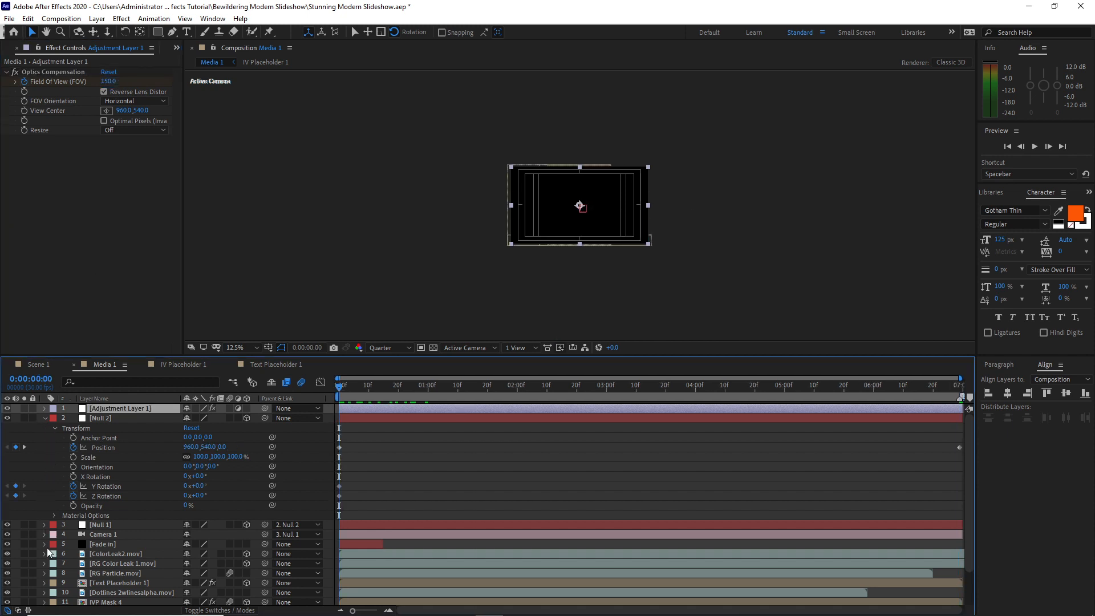
Expand Null 1 and set its X Position to 0 and Y Position to -10 at the 0:00:01:00 keyframe
click(44, 524)
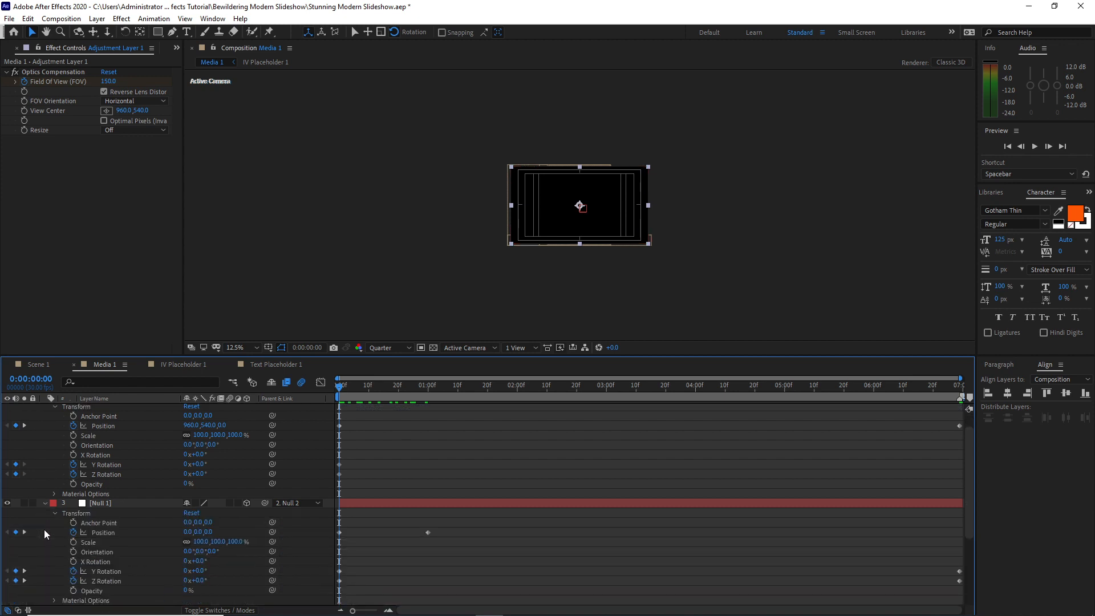
drag(345, 382, 422, 429)
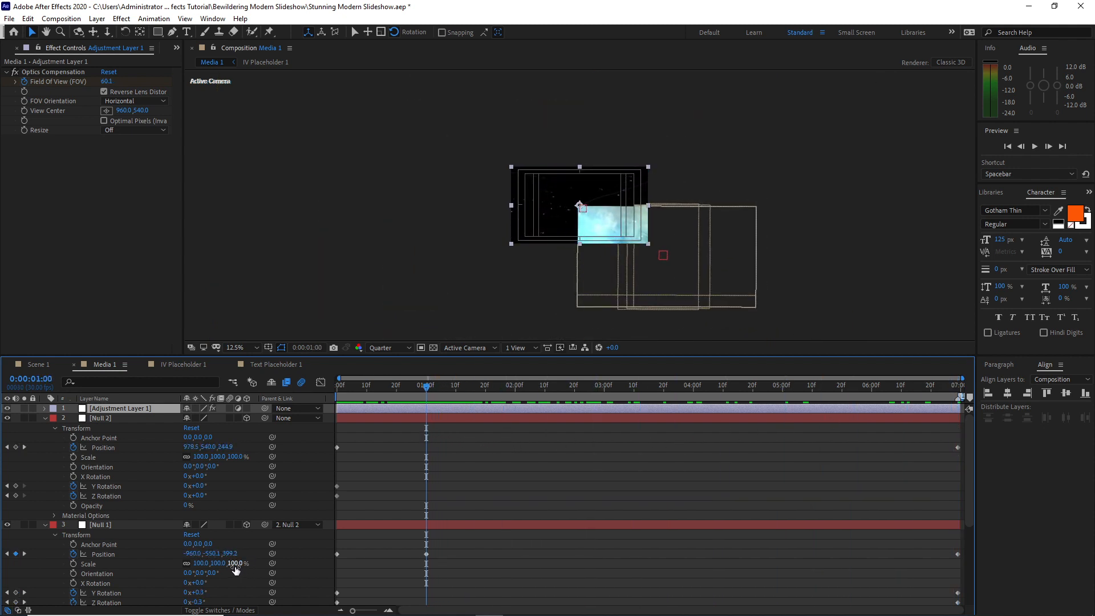
click(213, 554)
text(-10)
click(193, 553)
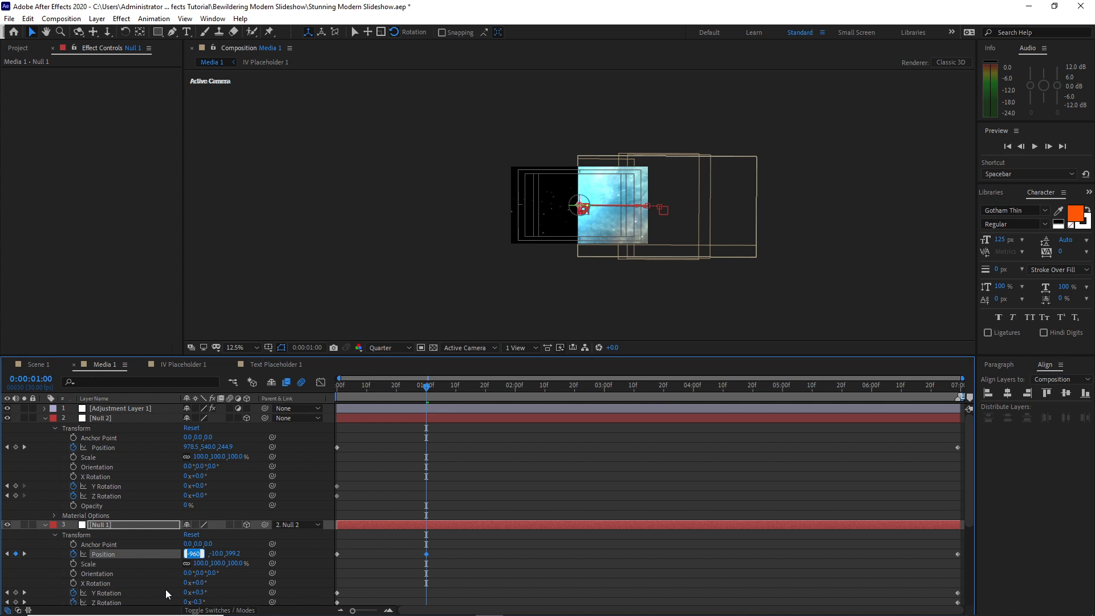
text(0)
click(237, 380)
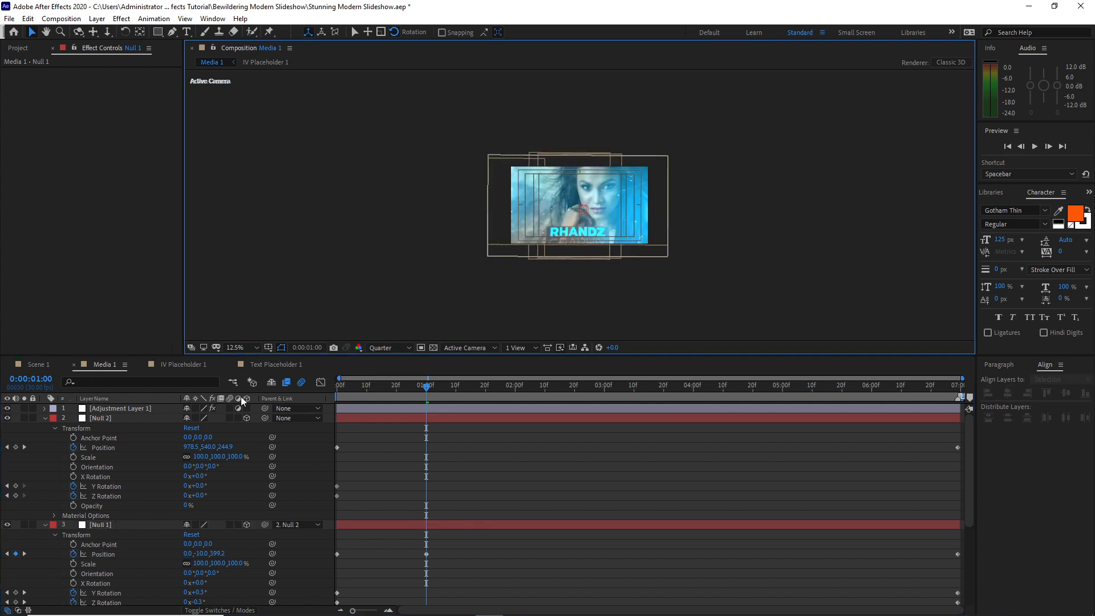
Set Null 2's Z Position to 1200 at the 0:00:06:29 keyframe and check the camera animation
drag(426, 392, 678, 378)
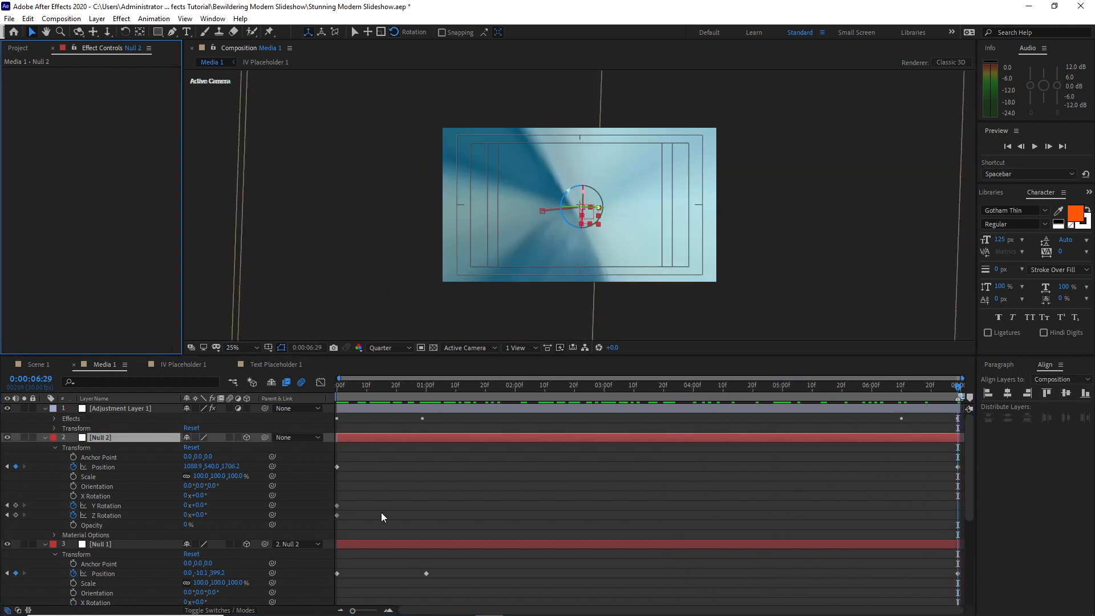
click(226, 471)
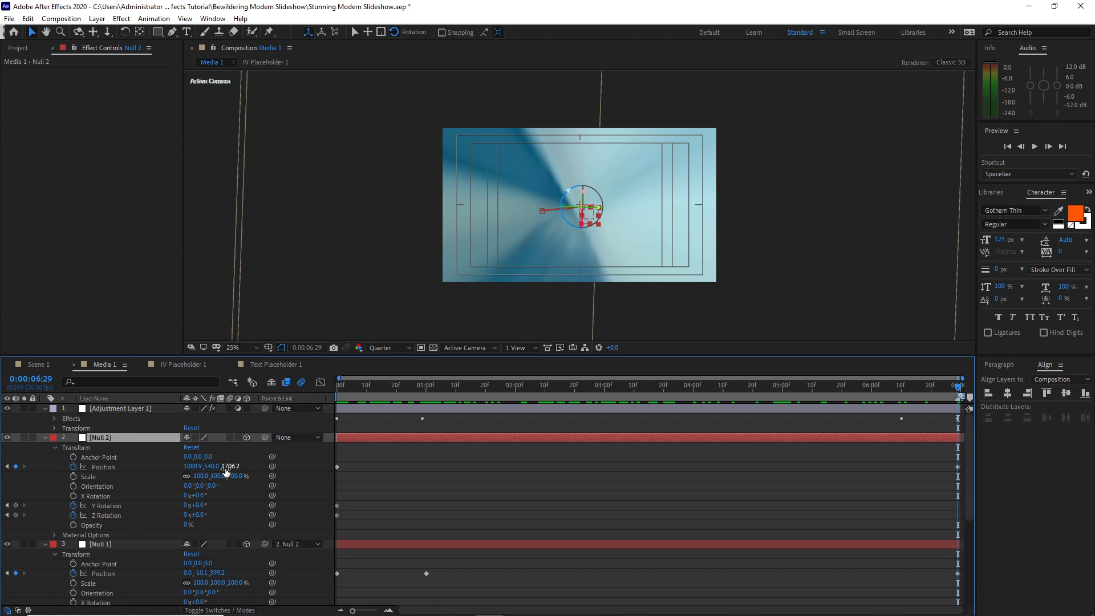
click(229, 467)
text(1200)
drag(343, 391, 830, 374)
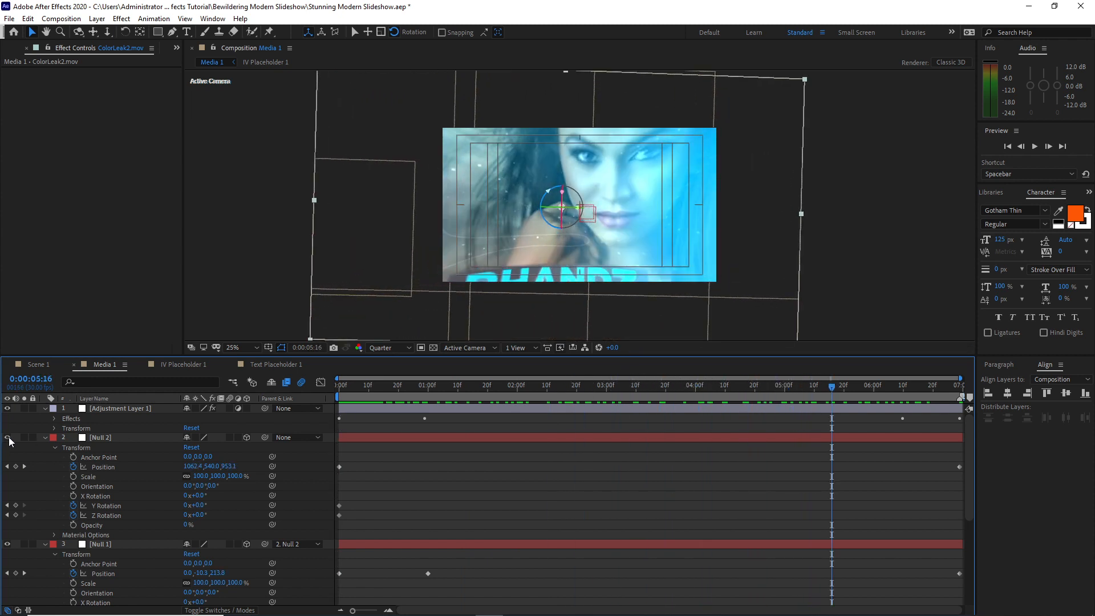
Collapse the properties of the adjustment layer and both nulls, and enable motion blur on Null 2 and Null 1
click(45, 409)
click(45, 421)
click(46, 430)
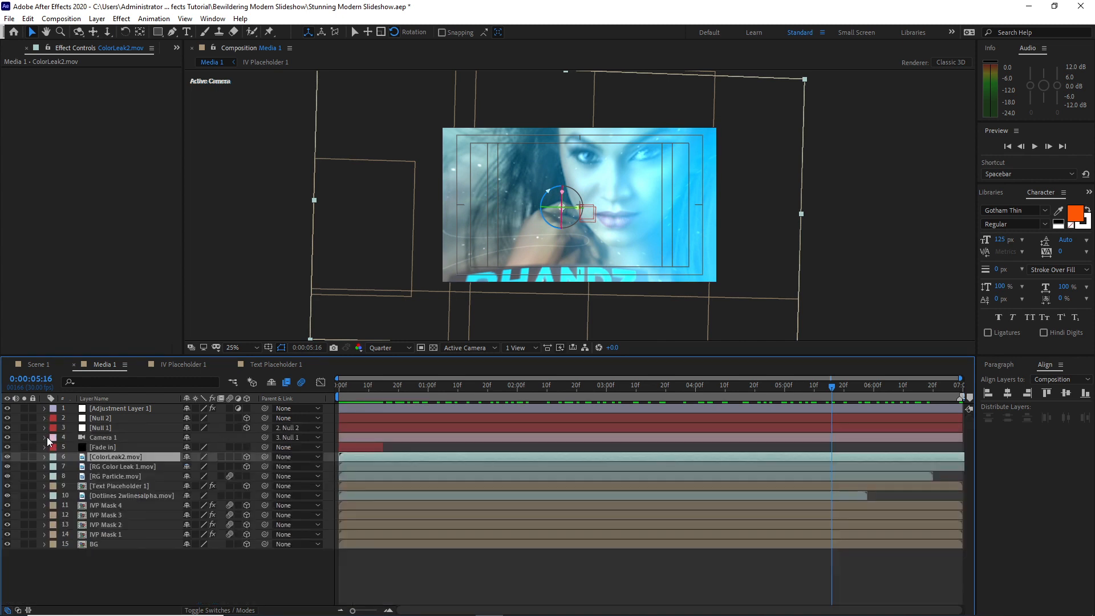
click(230, 418)
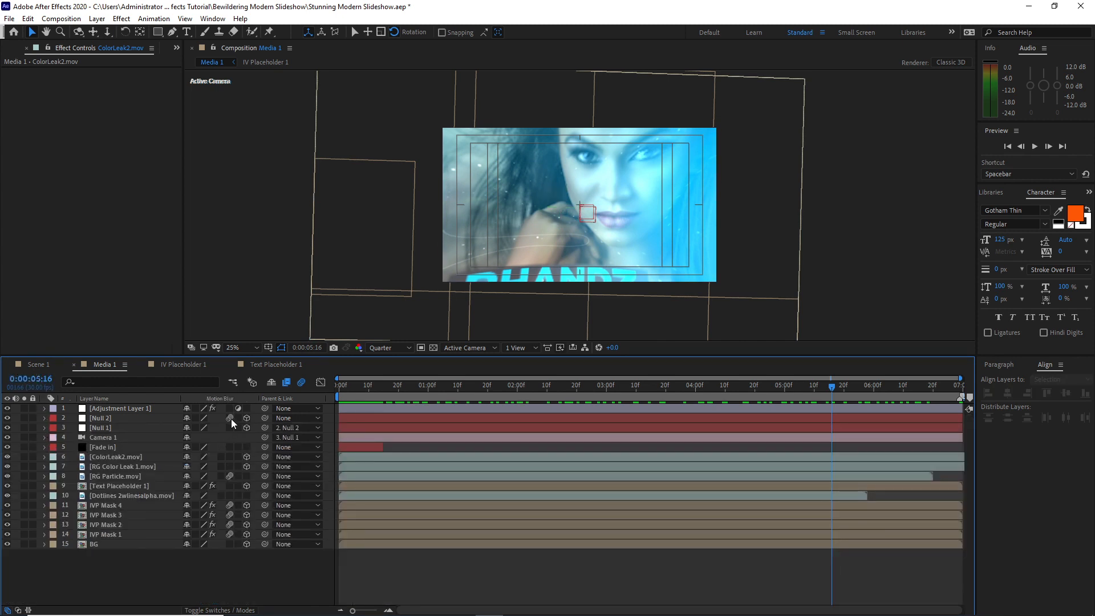
click(230, 427)
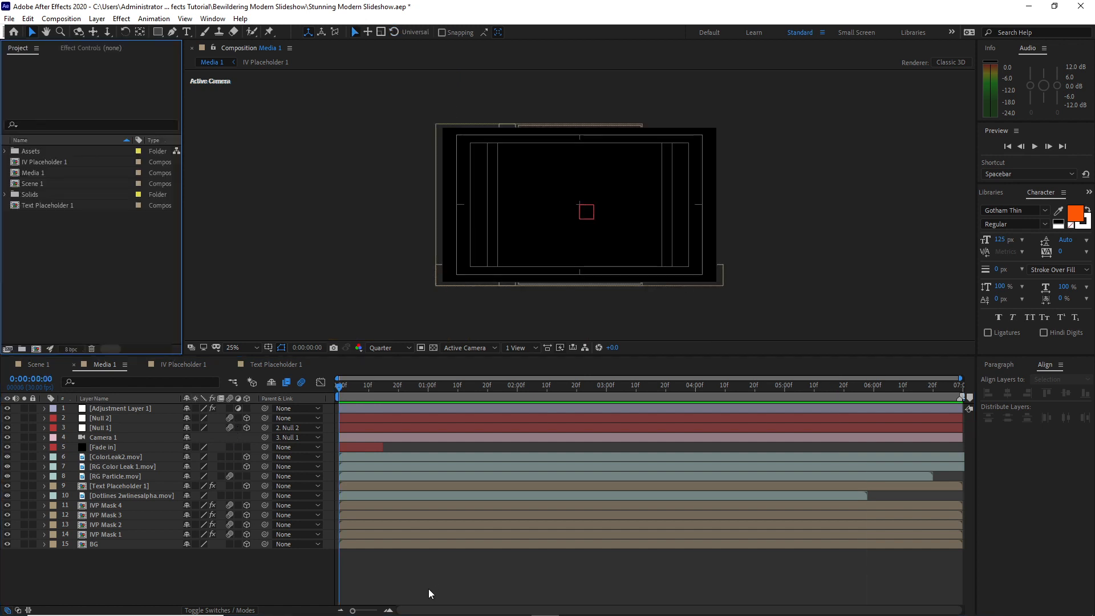
Open the Scene 1 composition and add the Media 1 composition to it as a layer
click(38, 364)
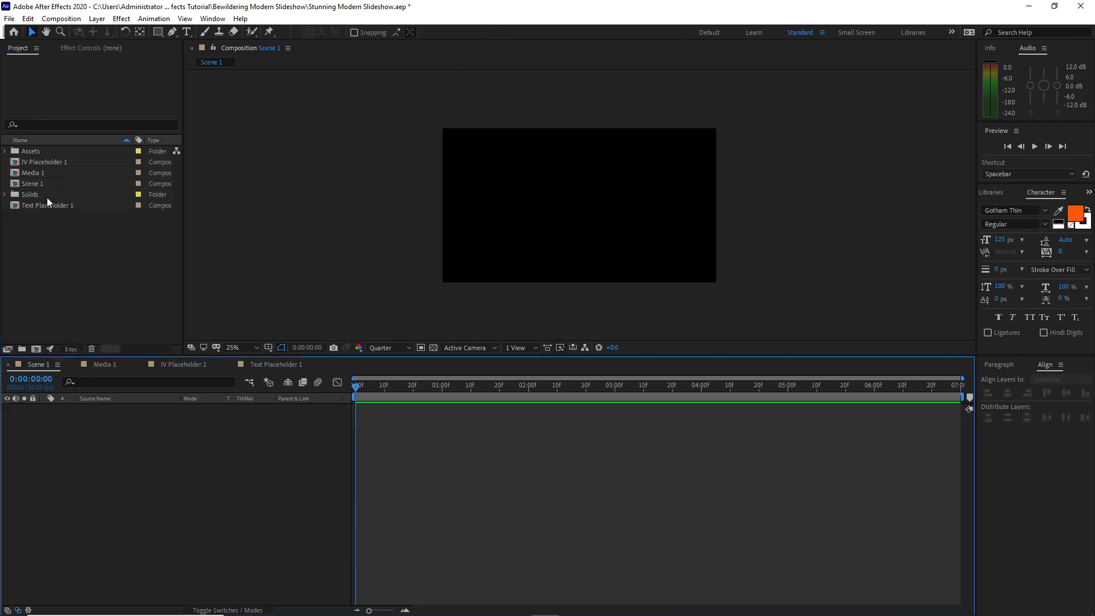
click(40, 172)
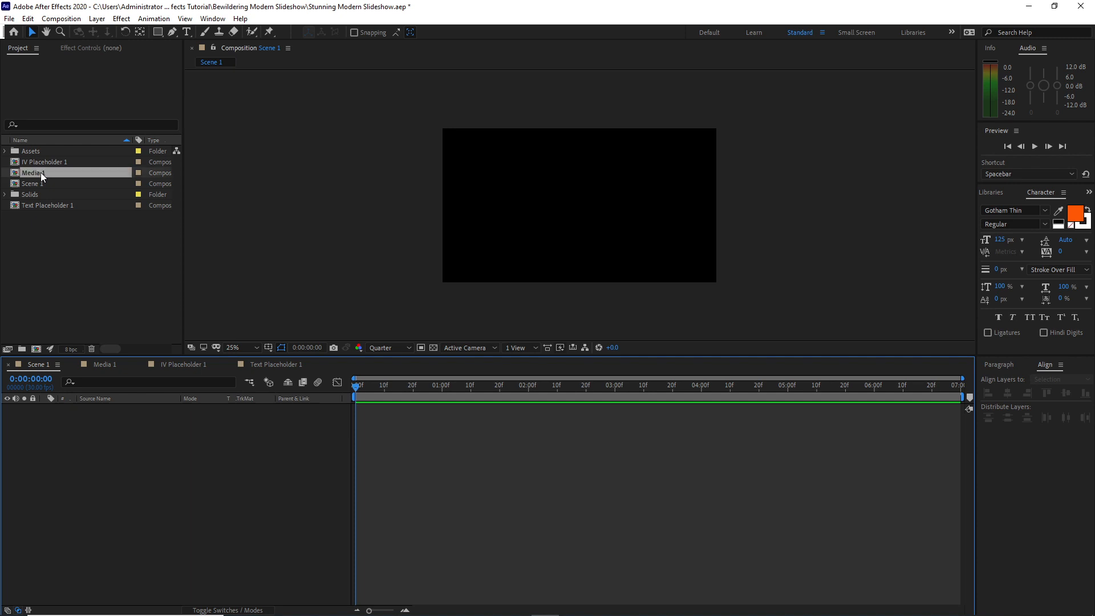
drag(40, 172, 135, 528)
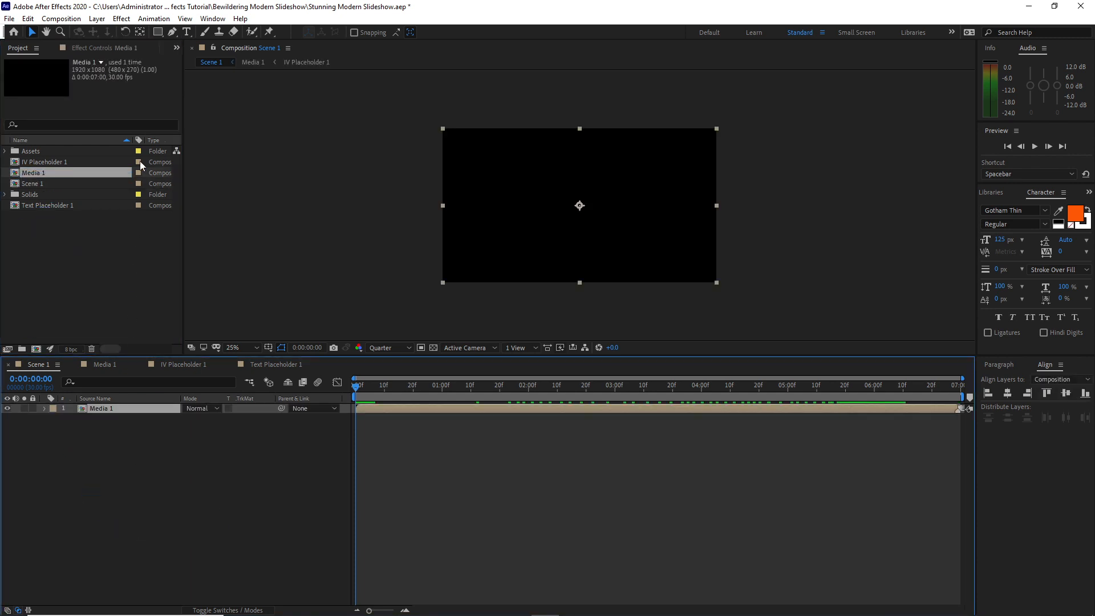
Add a full-frame rectangular mask to the Media 1 layer and set a Mask Path keyframe at 0:00:06:10
double_click(160, 33)
click(354, 399)
drag(359, 391, 907, 405)
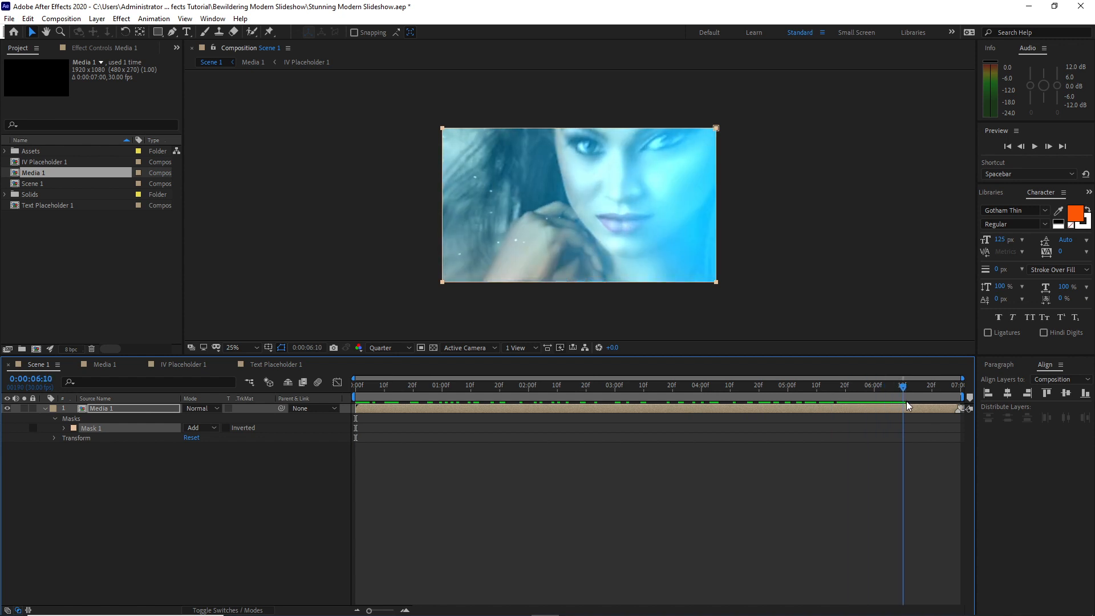
click(64, 427)
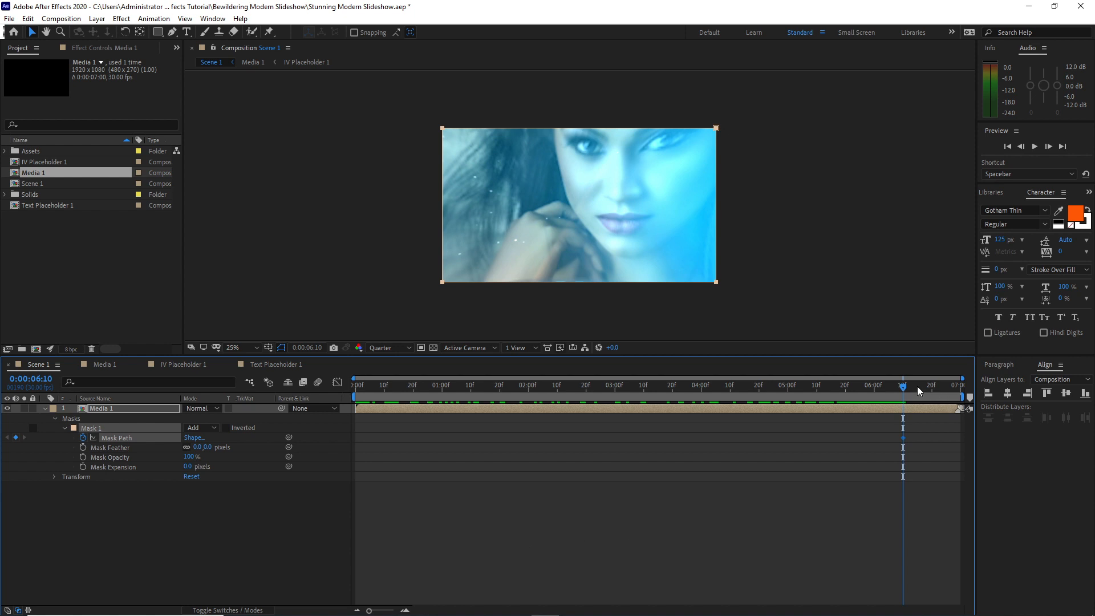
At 0:00:06:29, reshape Media 1's mask into a narrow strip outside the frame's left edge so the image wipes away
drag(905, 386, 960, 406)
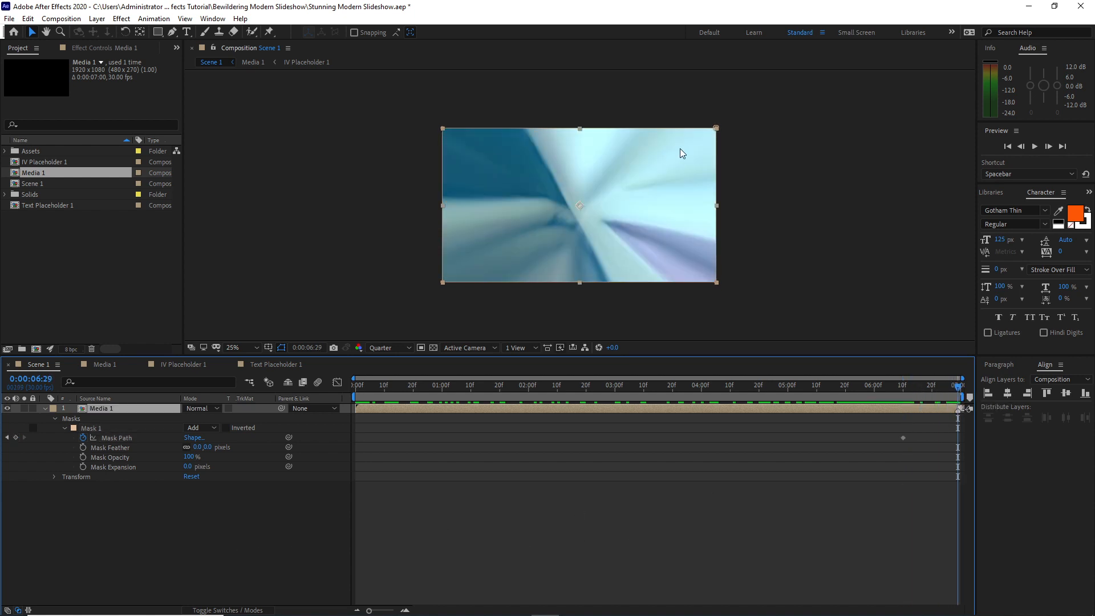
drag(716, 128, 425, 122)
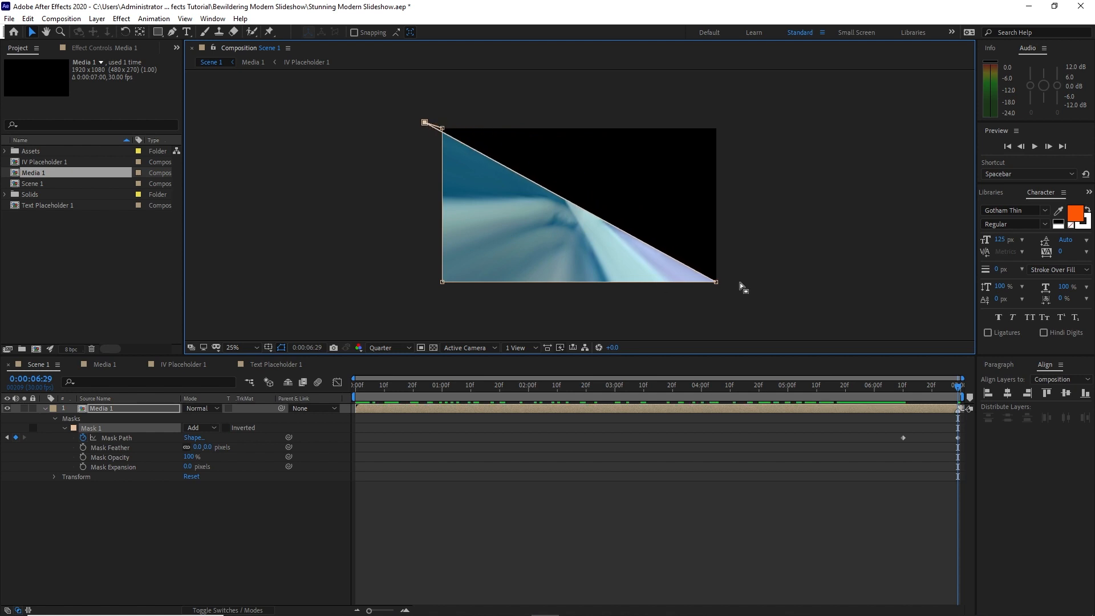
drag(716, 282, 426, 282)
drag(442, 127, 436, 127)
drag(442, 283, 438, 284)
click(353, 388)
drag(353, 401, 956, 371)
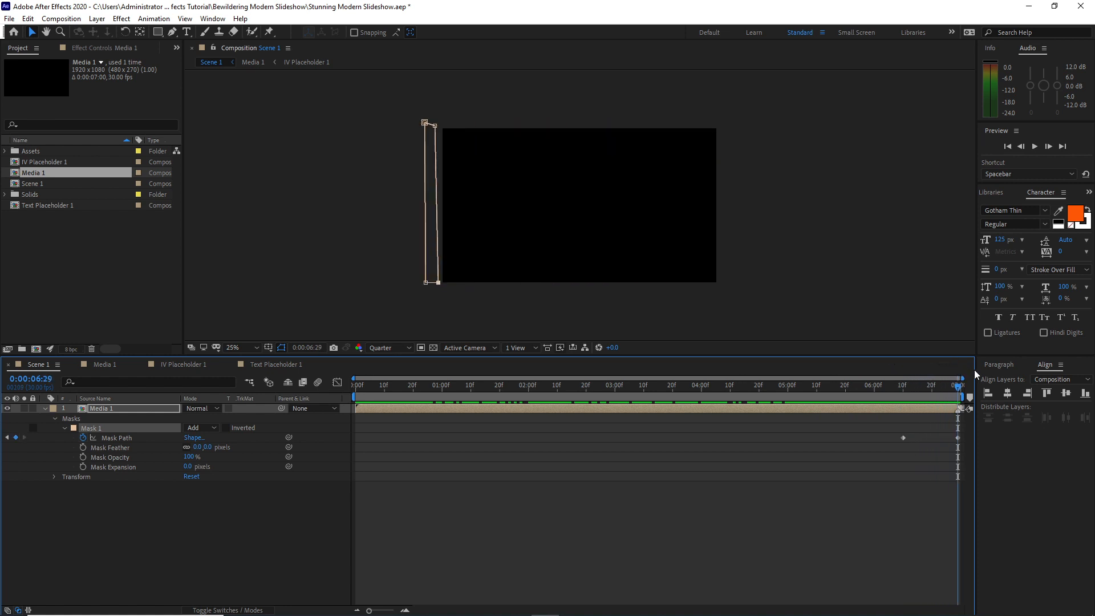
Duplicate the masked Media 1 layer in Scene 1
click(142, 410)
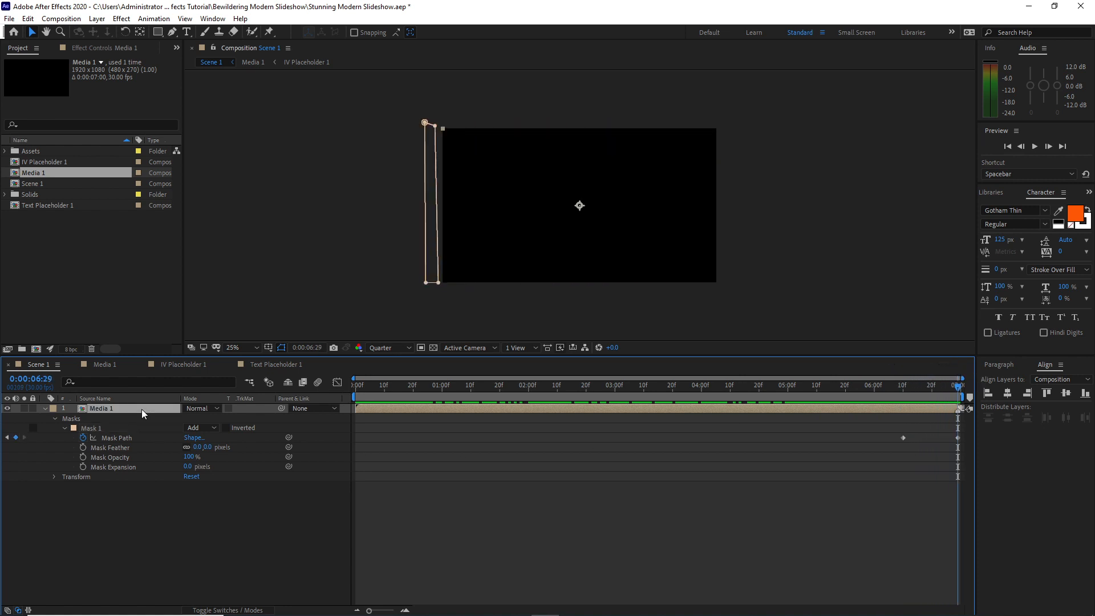
click(28, 19)
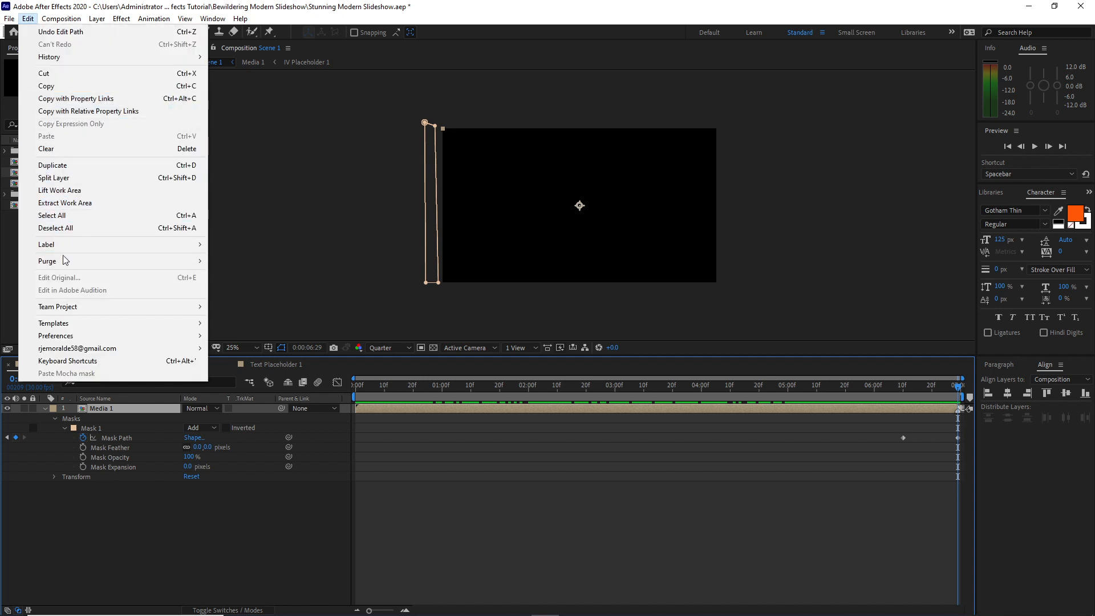
click(73, 166)
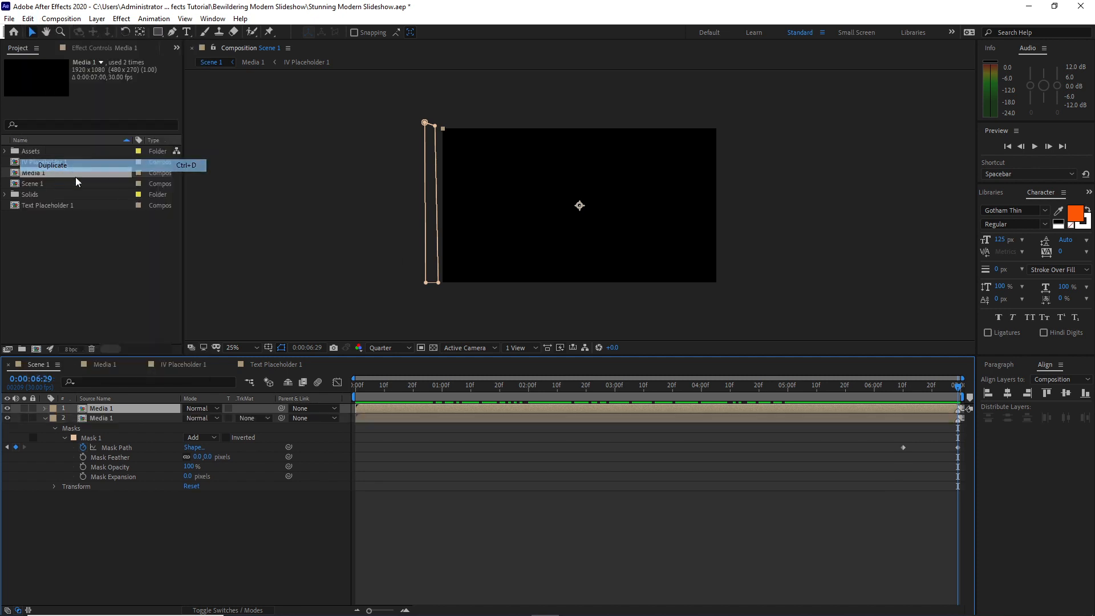
Collapse the lower Media 1 layer's properties and show the title/action-safe guides in the composition view
click(44, 419)
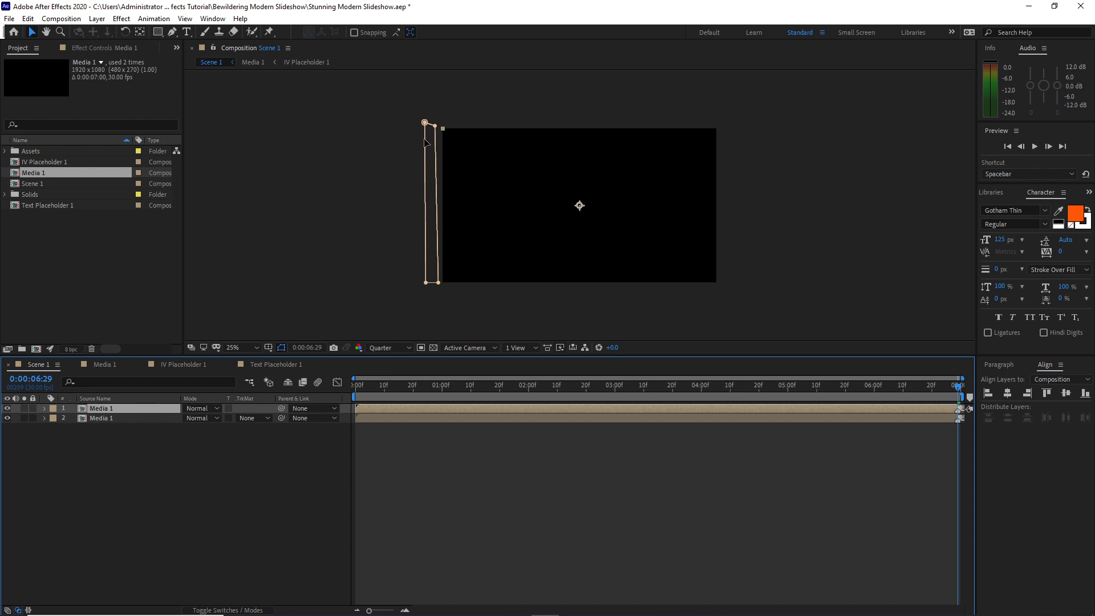
click(268, 347)
click(274, 360)
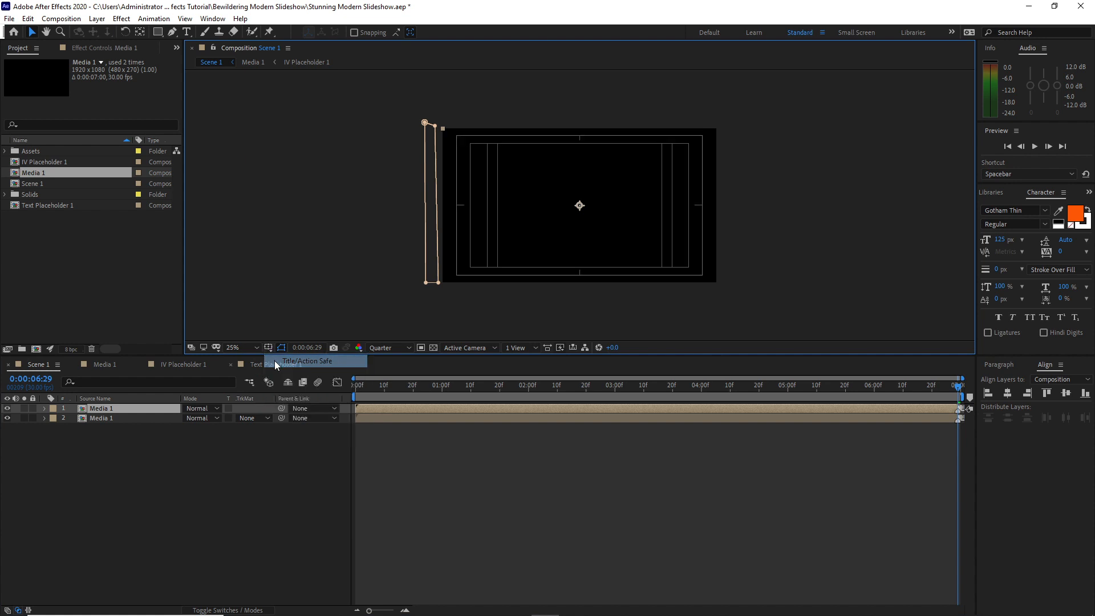
drag(424, 122, 646, 123)
drag(425, 283, 626, 284)
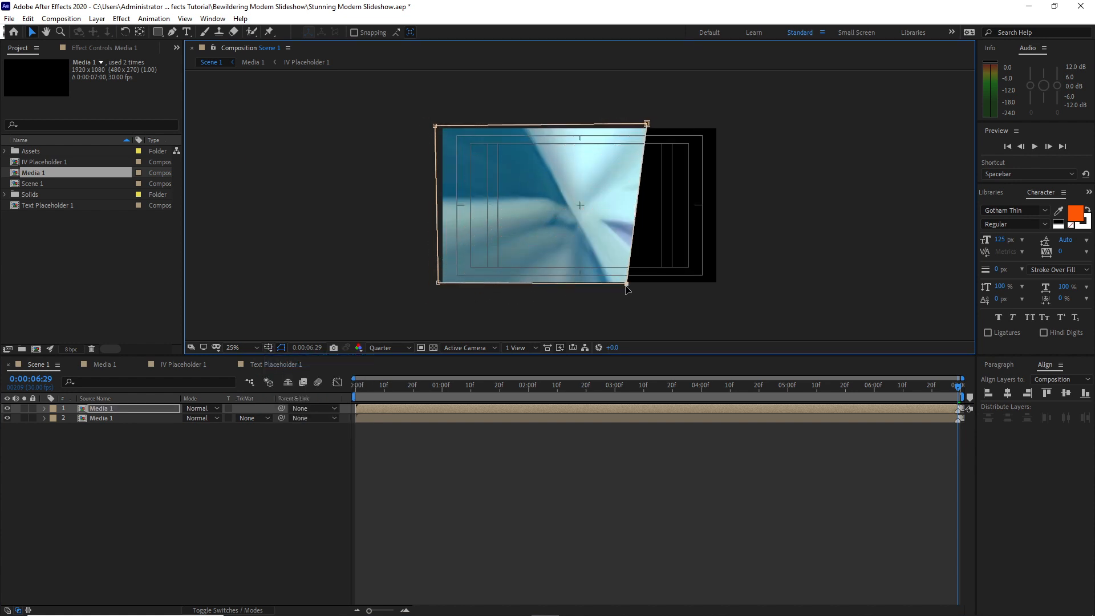
drag(435, 126, 599, 124)
drag(439, 283, 524, 284)
drag(962, 388, 598, 394)
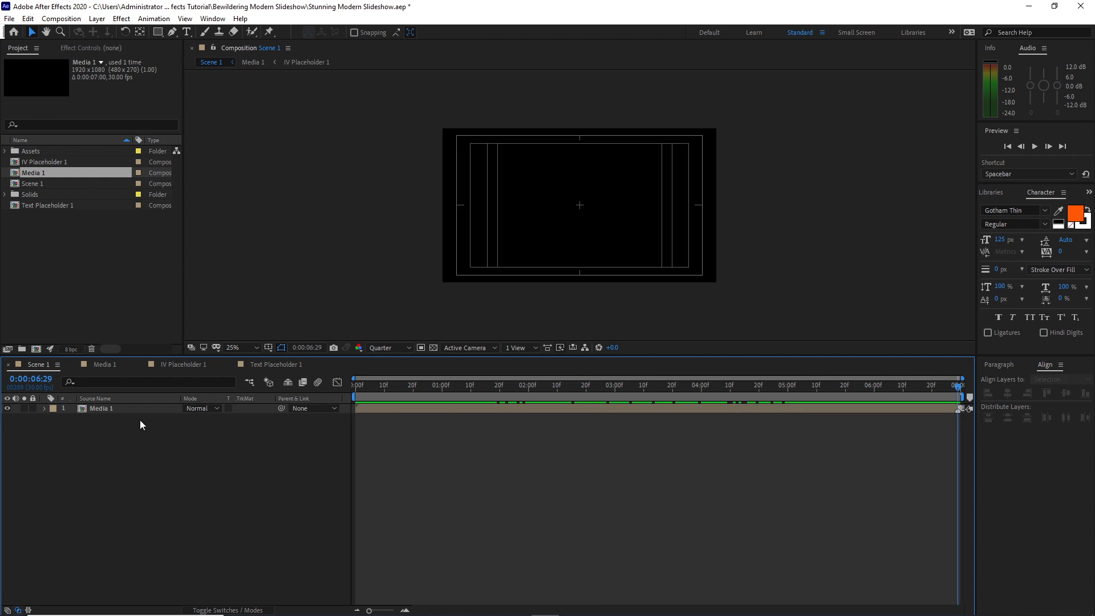
Duplicate the remaining Media 1 layer and reveal the upper copy's Mask Path keyframes
click(130, 409)
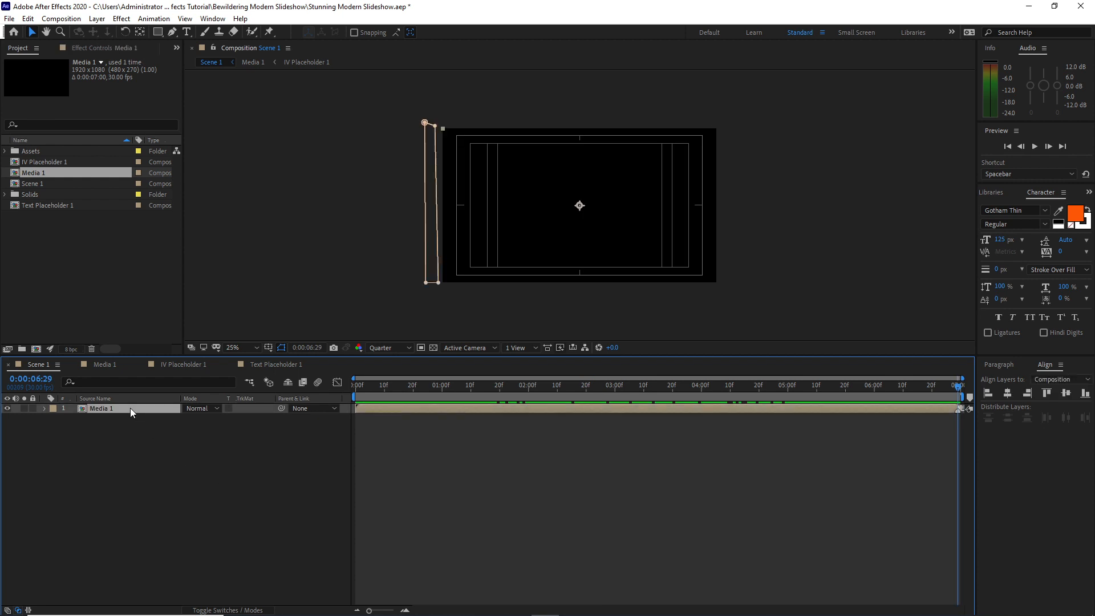
click(28, 18)
click(52, 165)
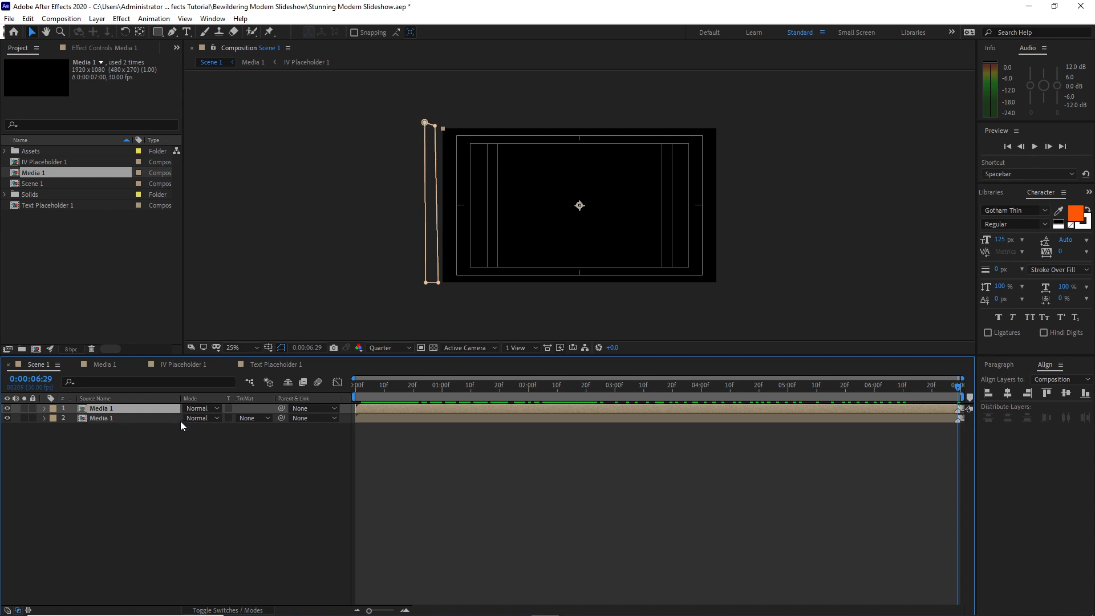
key(m)
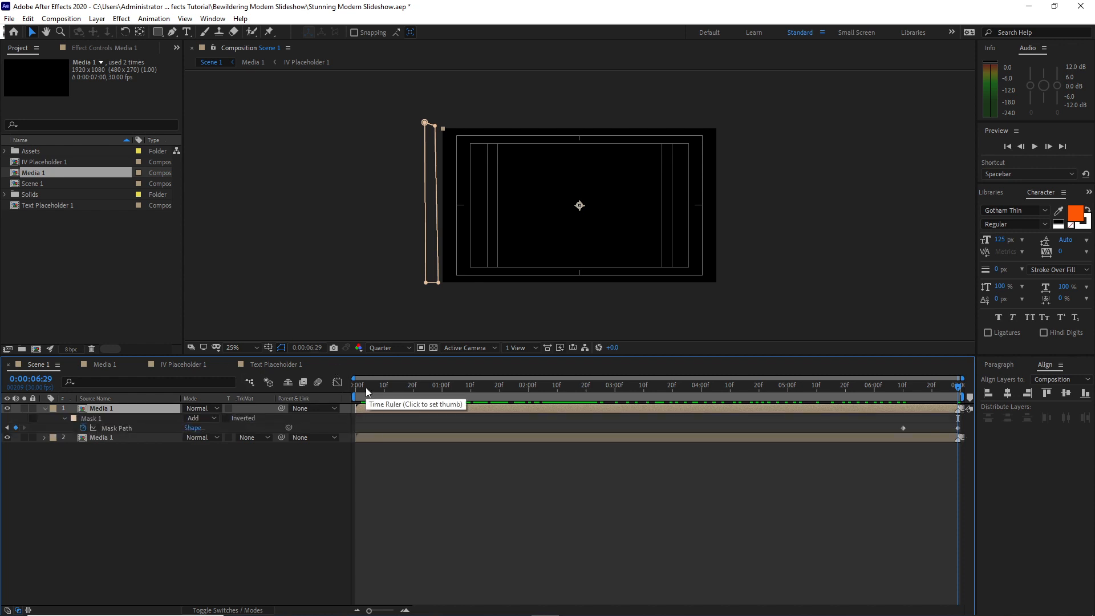
At 0:00:00:00, collapse the top Media 1 layer's mask into a thin vertical line through the frame's centre
click(364, 386)
drag(365, 387, 343, 386)
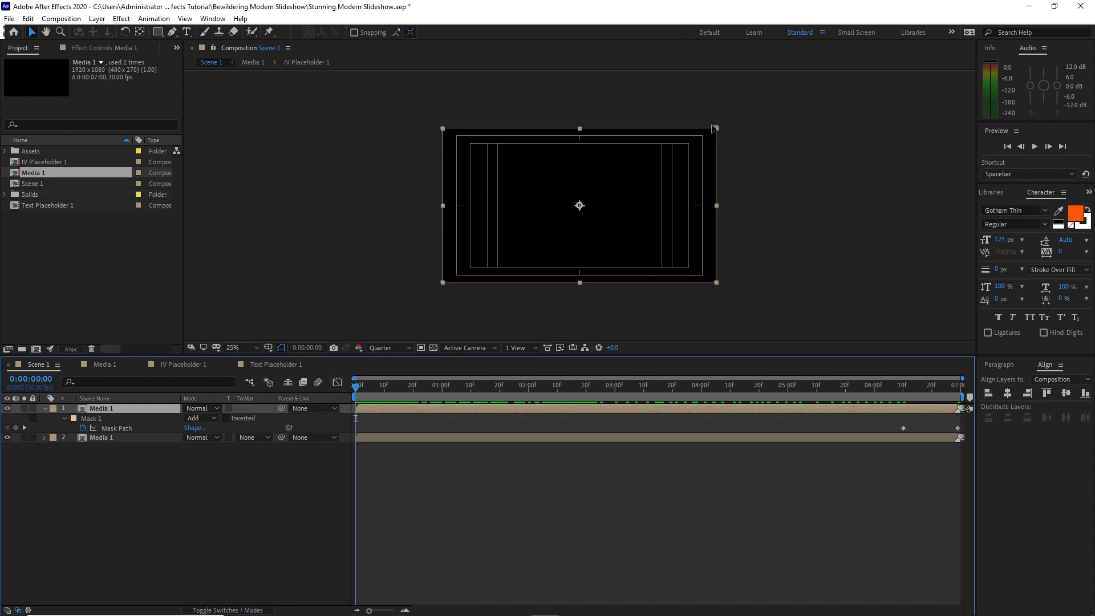
drag(715, 129, 578, 122)
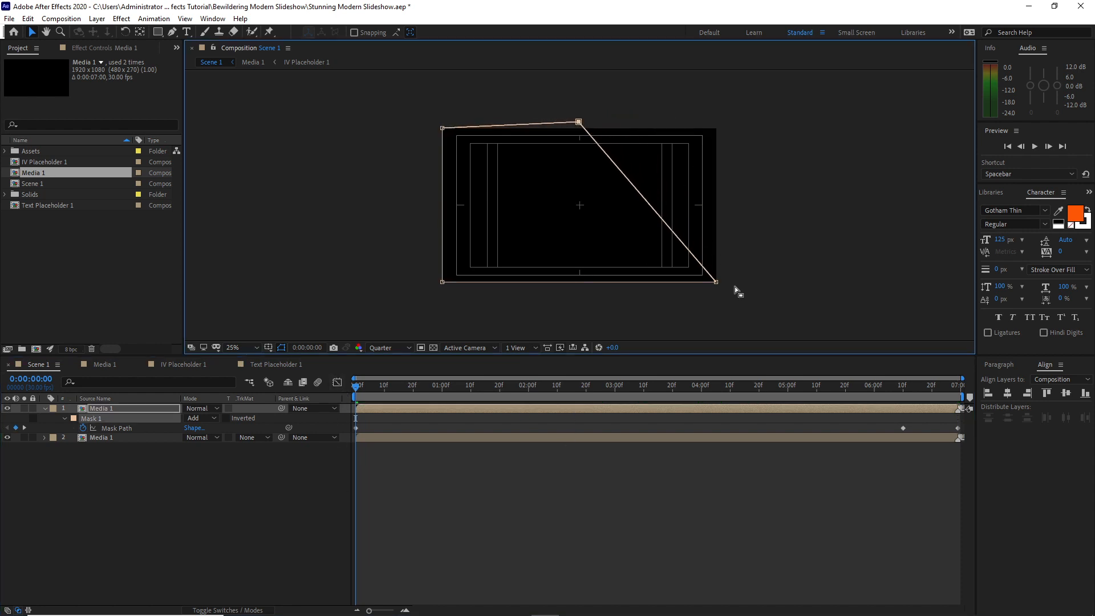
drag(717, 282, 580, 283)
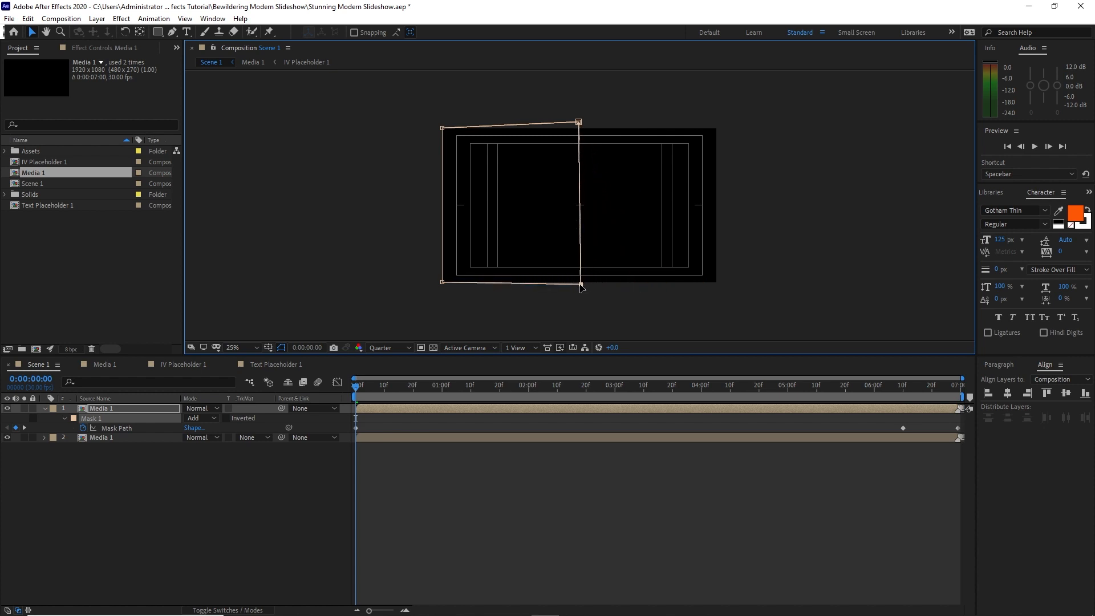
drag(442, 128, 578, 121)
drag(442, 281, 580, 285)
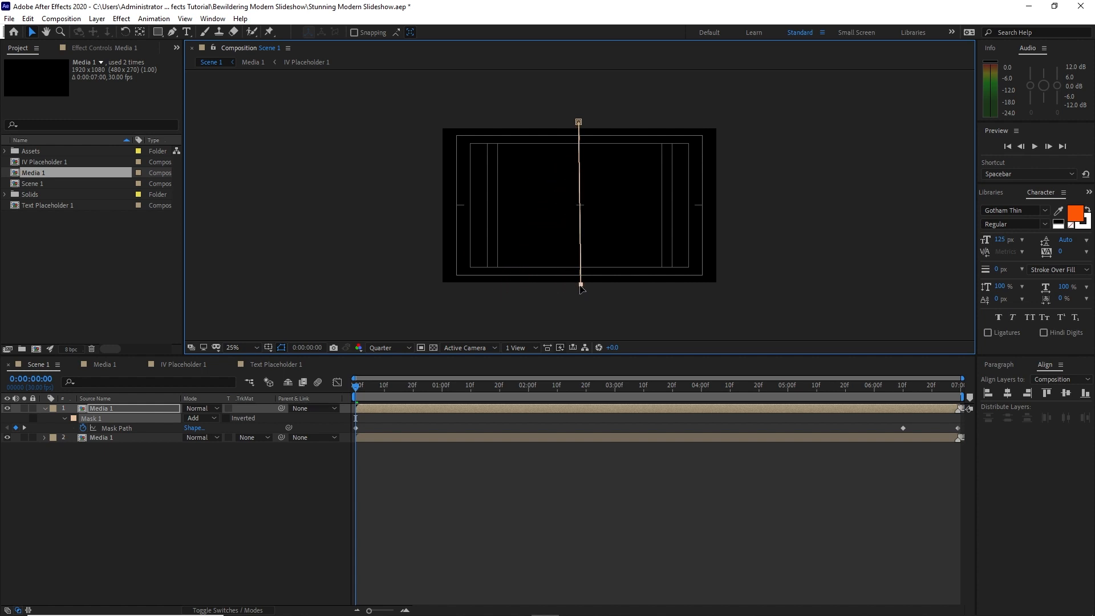
At 0:00:01:00, reshape the top layer's mask into a slanted panel over the frame's centre, with its upper edge shifted right
drag(356, 388, 443, 390)
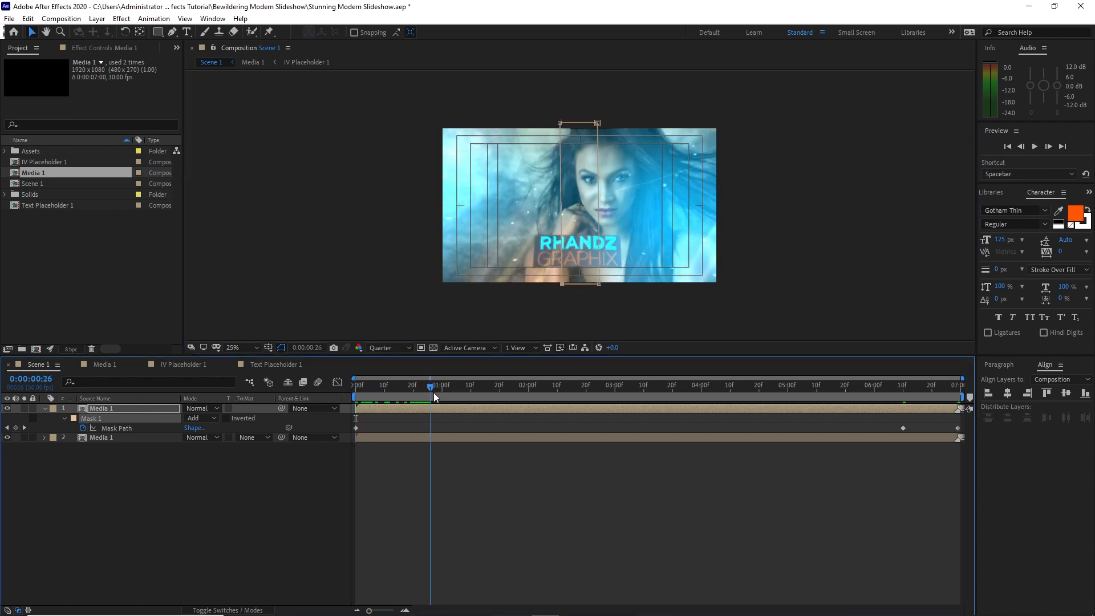
drag(600, 122, 646, 122)
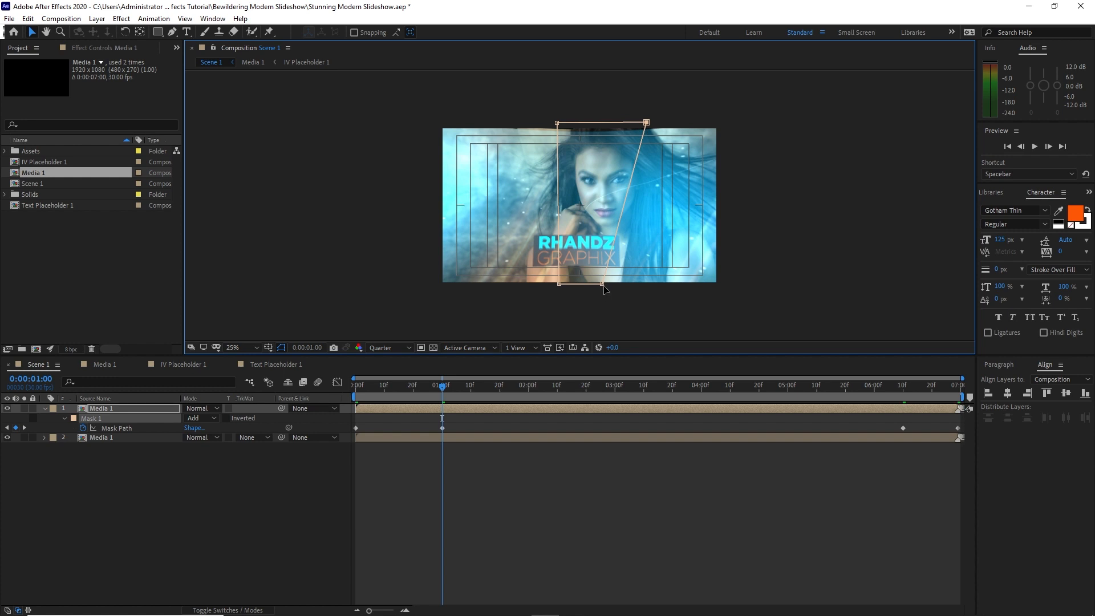
click(27, 19)
click(43, 29)
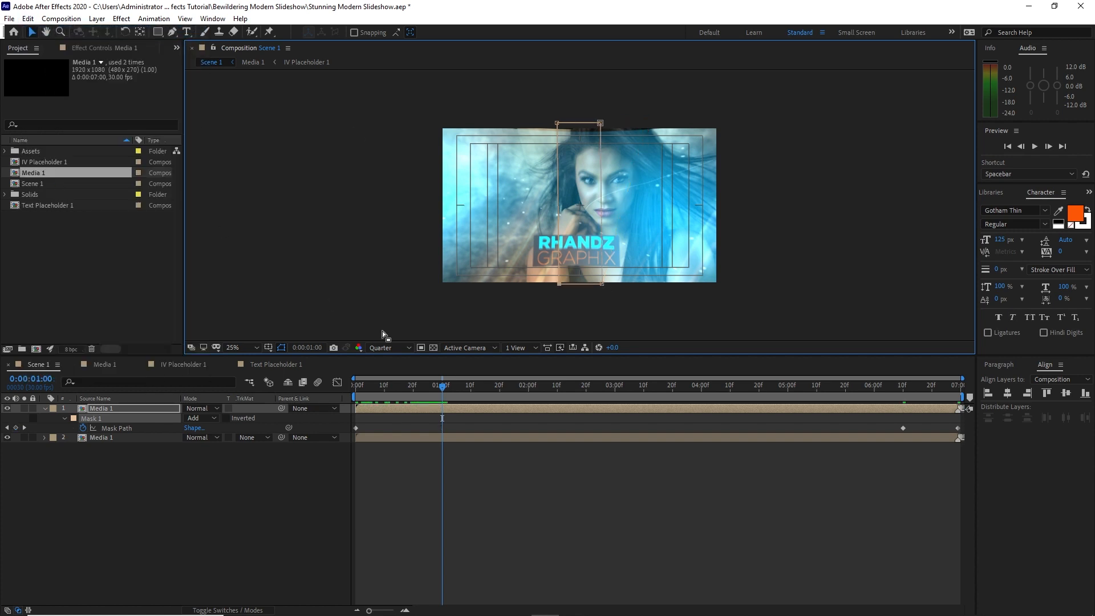
drag(600, 122, 648, 121)
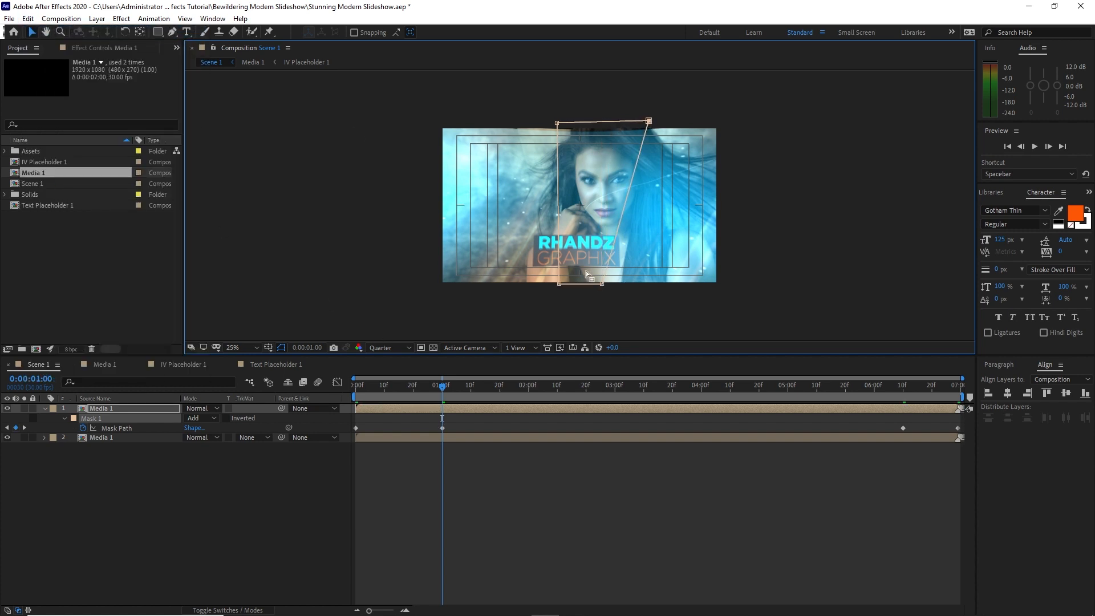
drag(556, 127, 606, 125)
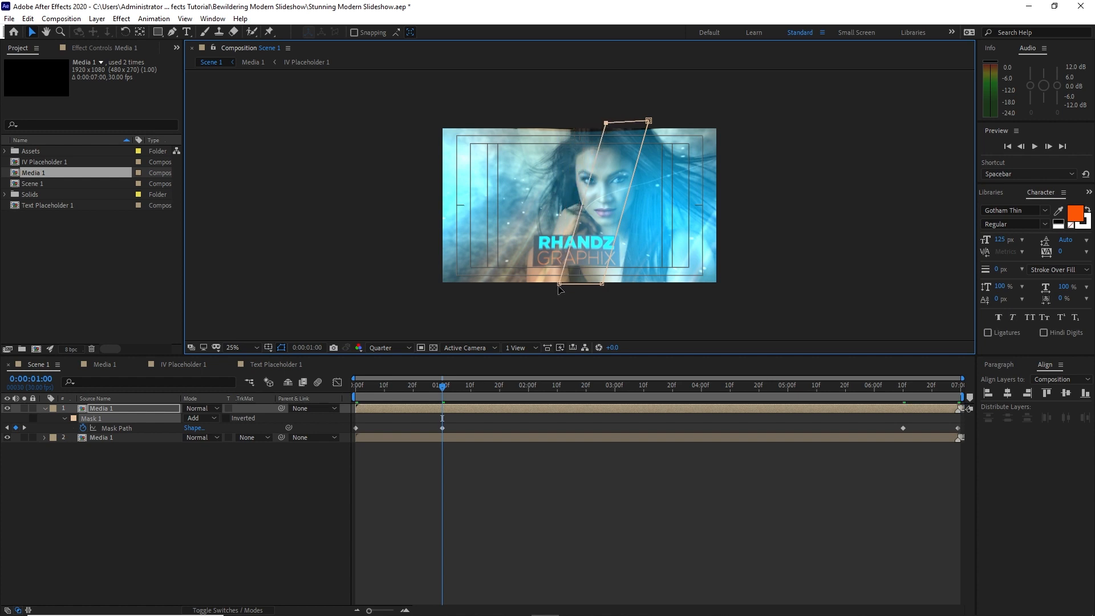
drag(558, 284, 514, 285)
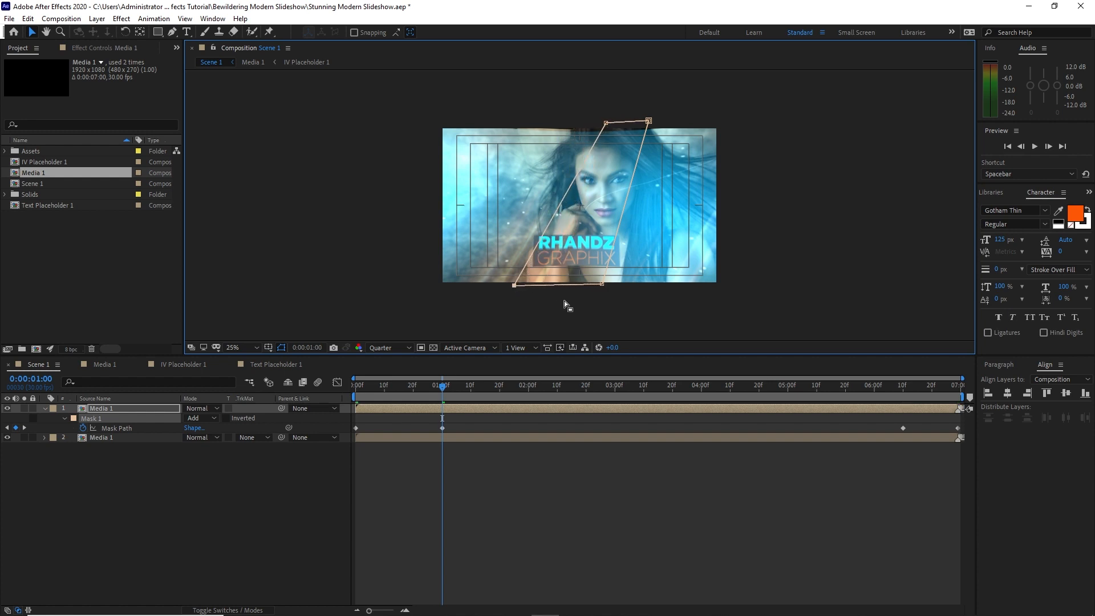
drag(601, 284, 600, 287)
drag(514, 286, 512, 289)
At the 0:00:06:10 keyframe, reshape the top layer's mask into a wider slanted panel that extends past the frame's upper and lower edges
click(24, 427)
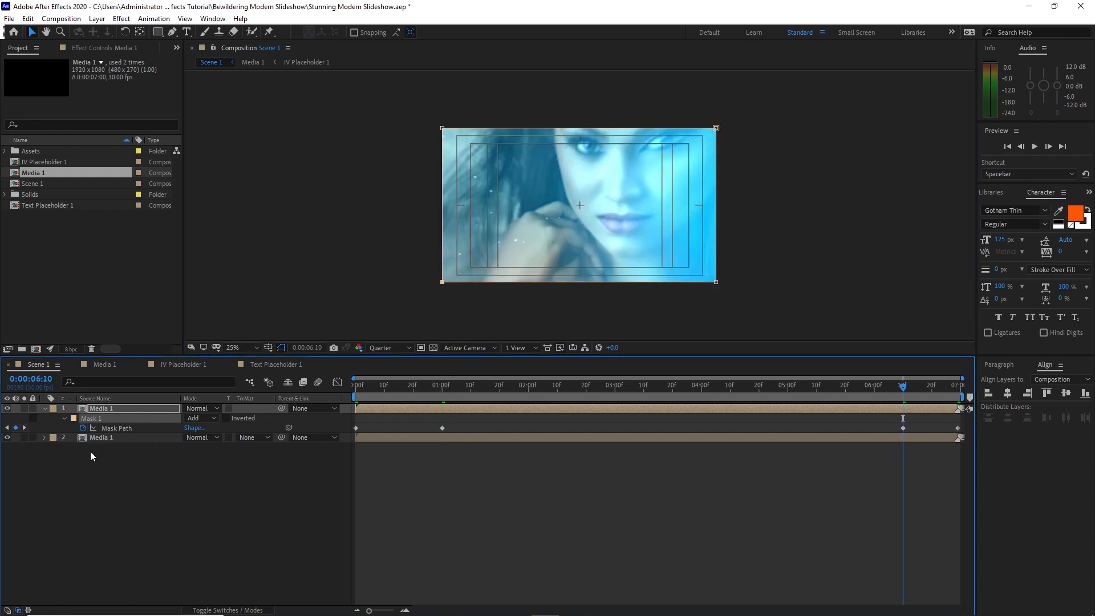
click(163, 409)
drag(717, 129, 629, 124)
drag(716, 281, 627, 298)
drag(442, 281, 517, 291)
drag(443, 128, 562, 124)
drag(628, 123, 659, 125)
click(228, 401)
drag(623, 297, 648, 291)
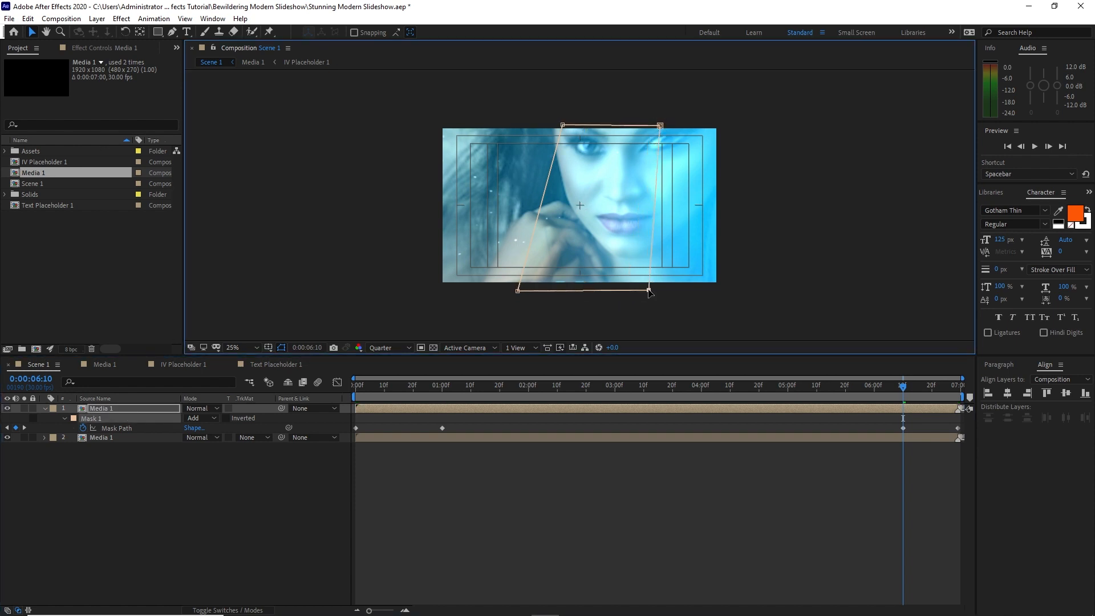
drag(562, 125, 579, 126)
drag(518, 291, 475, 291)
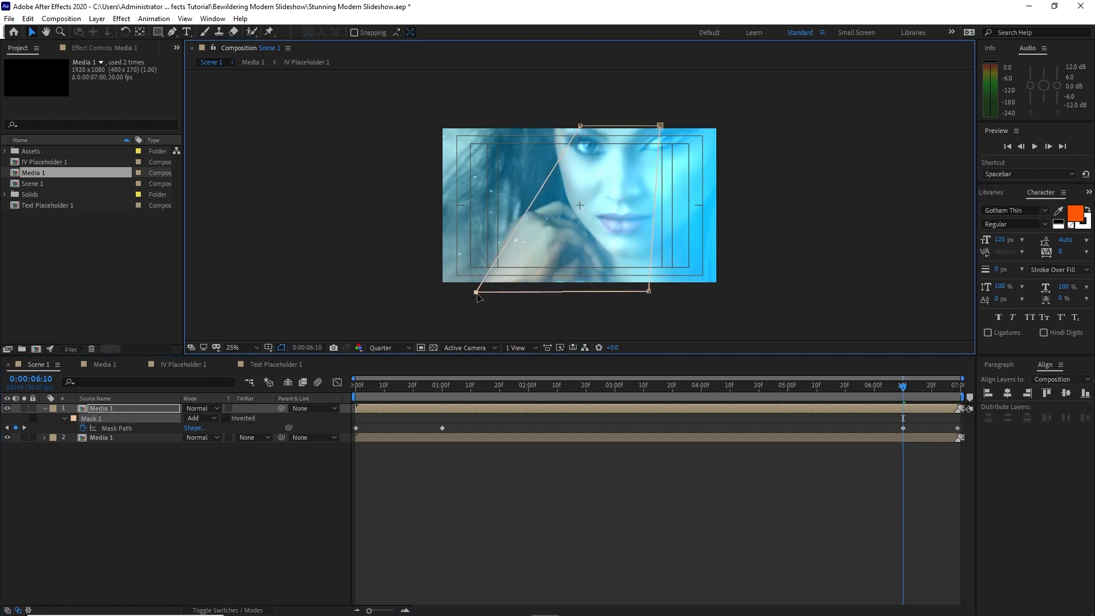
At the 0:00:06:29 keyframe, widen the top layer's off-frame mask strip outward to the left, and scrub through the animation
click(24, 428)
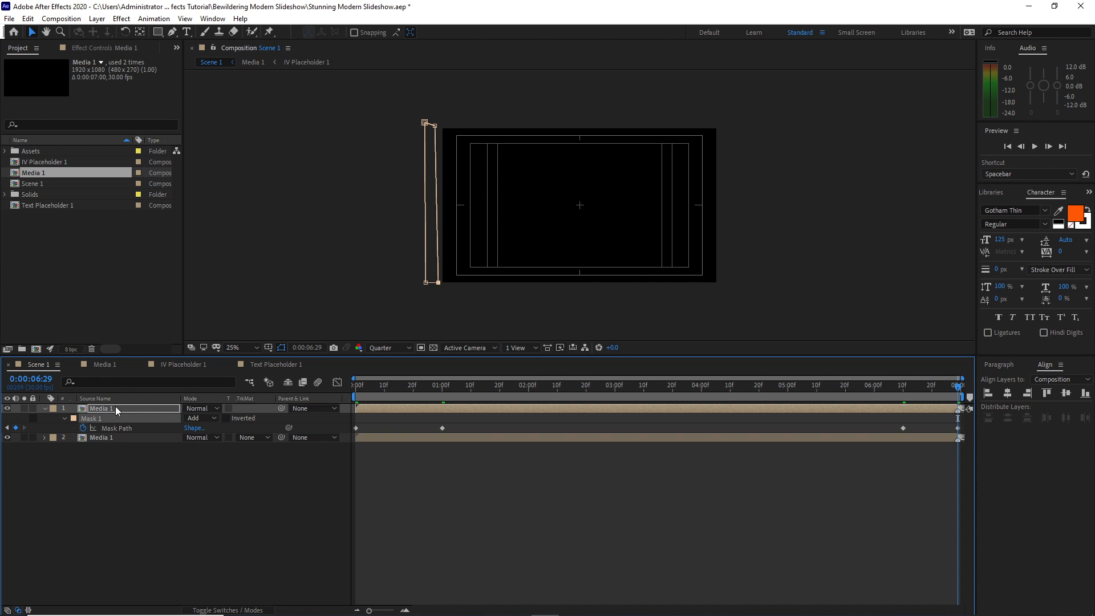
drag(425, 123, 392, 126)
drag(426, 284, 396, 284)
drag(476, 388, 955, 374)
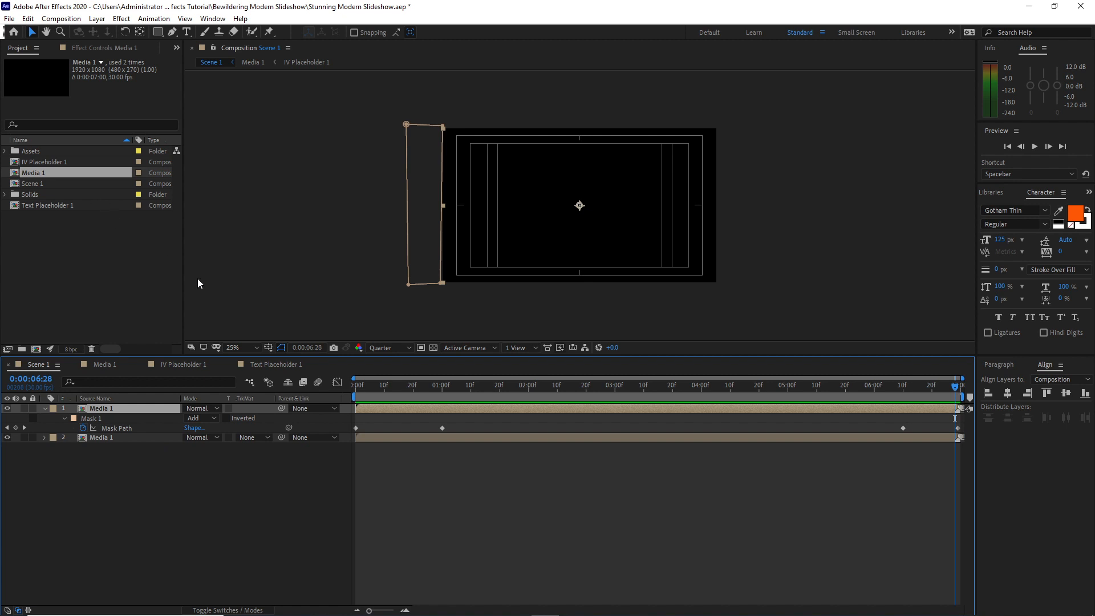
Duplicate the Media 1 layer with the animated slanted mask and collapse the original's properties
click(30, 19)
click(55, 166)
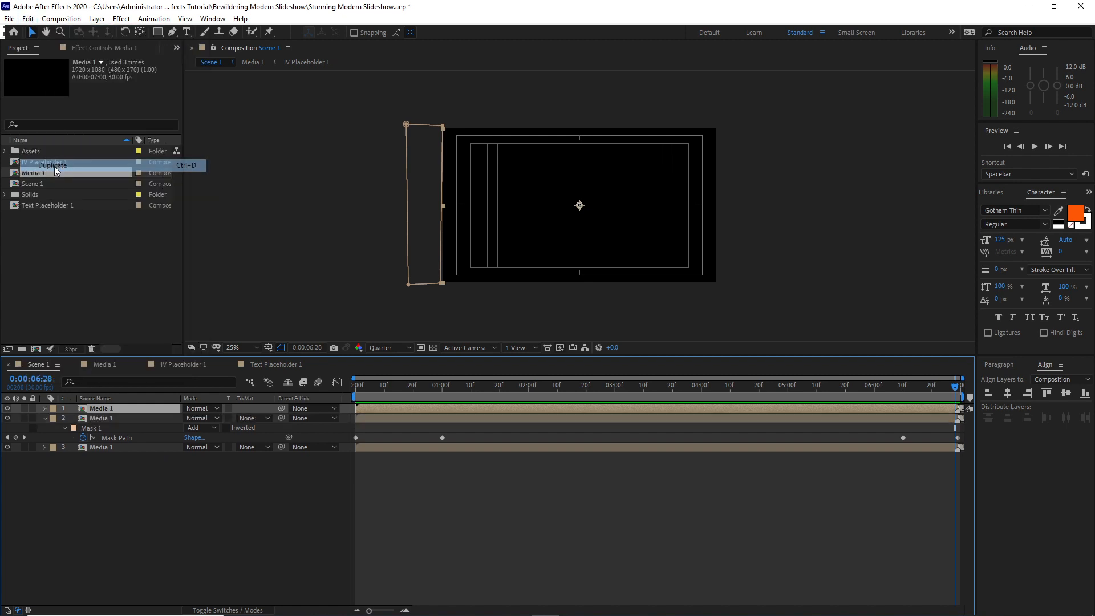
click(44, 419)
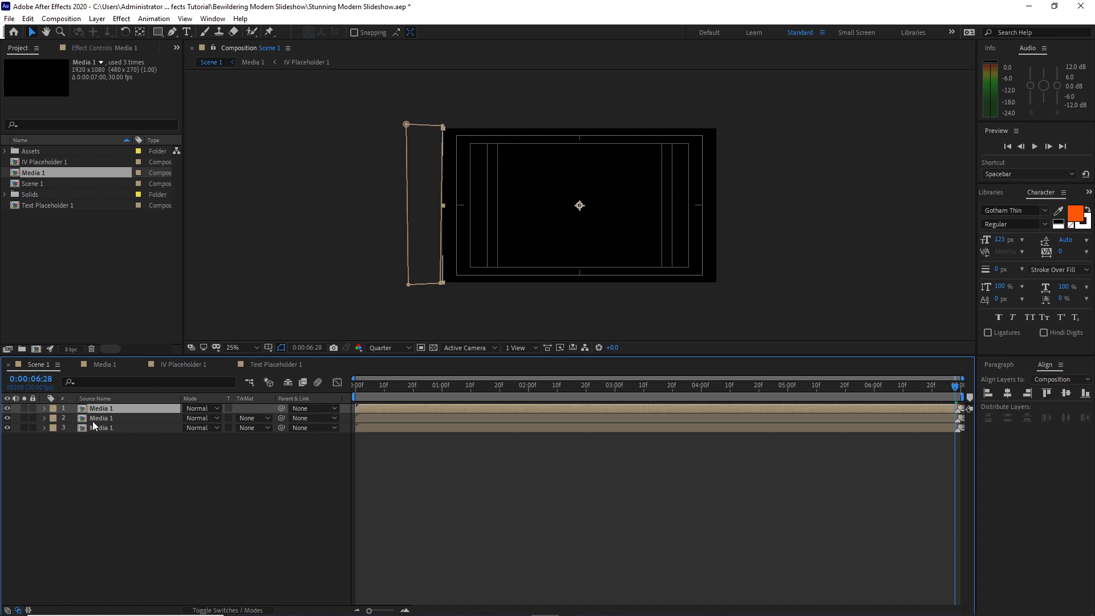
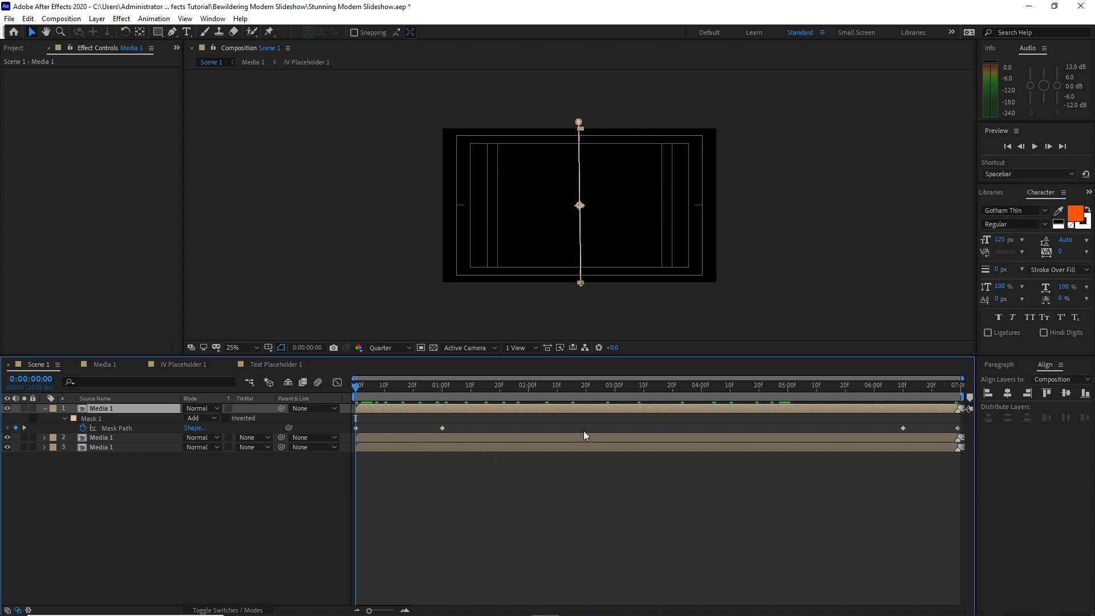
Apply a Stroke effect along Mask 1 to the top Media 1 layer, plus a Drop Shadow with distance 0 and softness 25
click(121, 19)
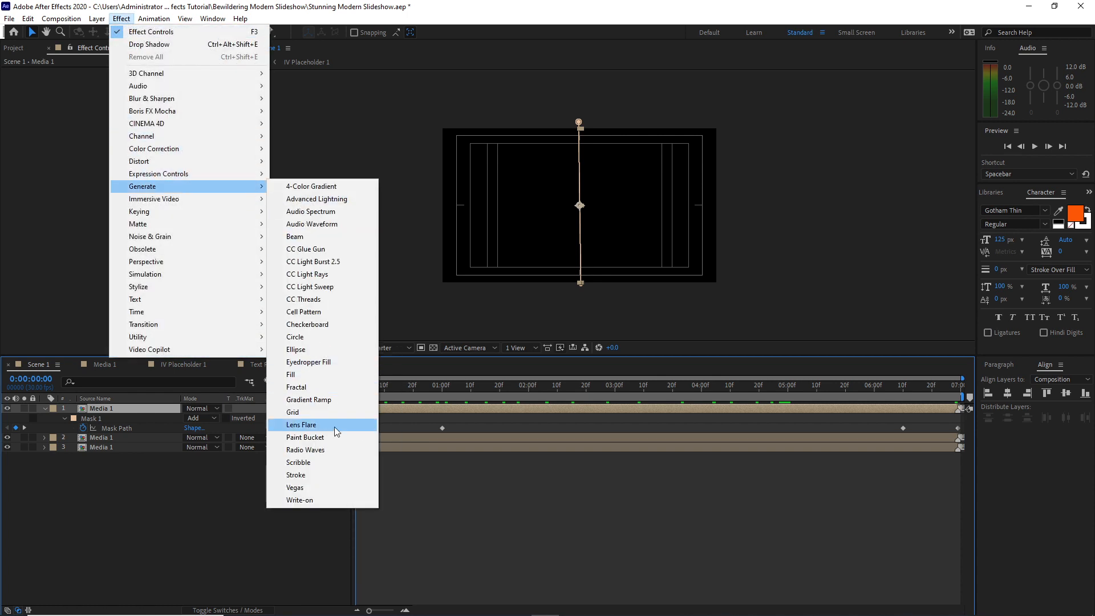
click(310, 474)
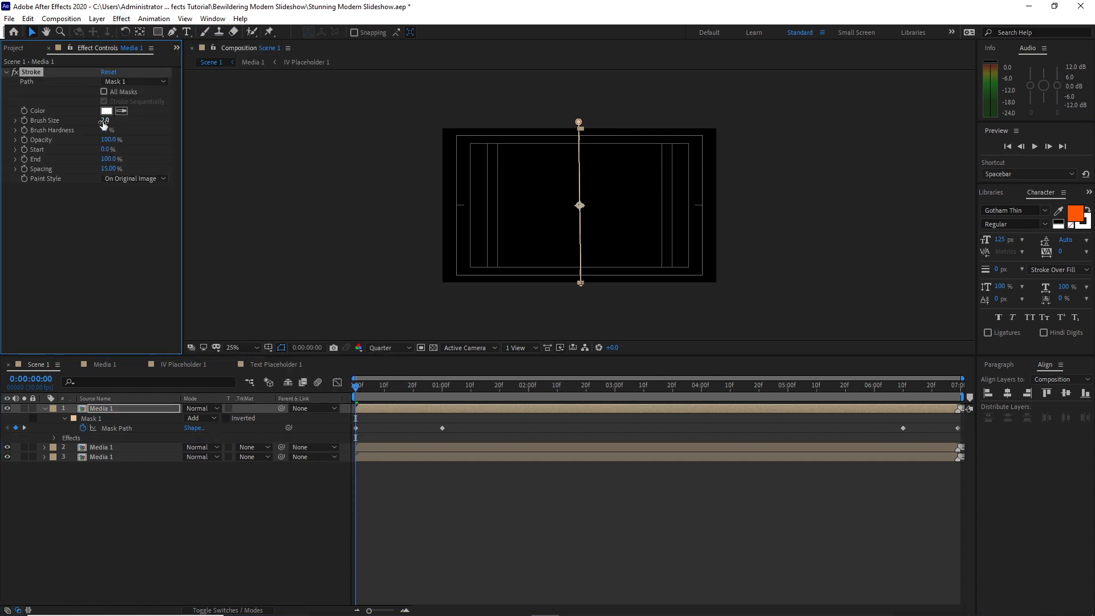
click(121, 19)
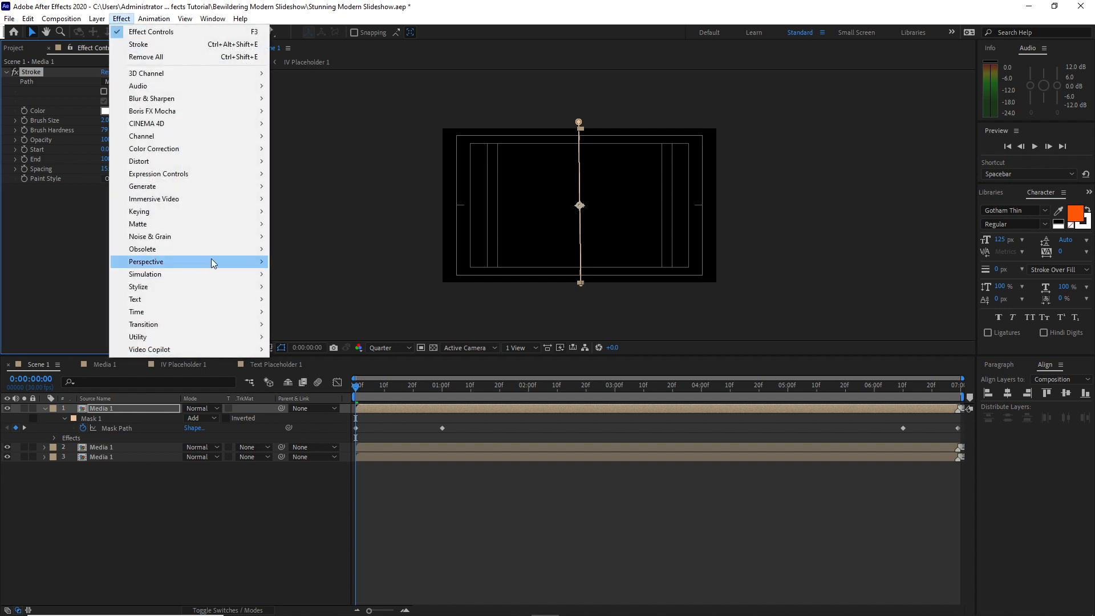
mouse_move(272, 268)
click(306, 362)
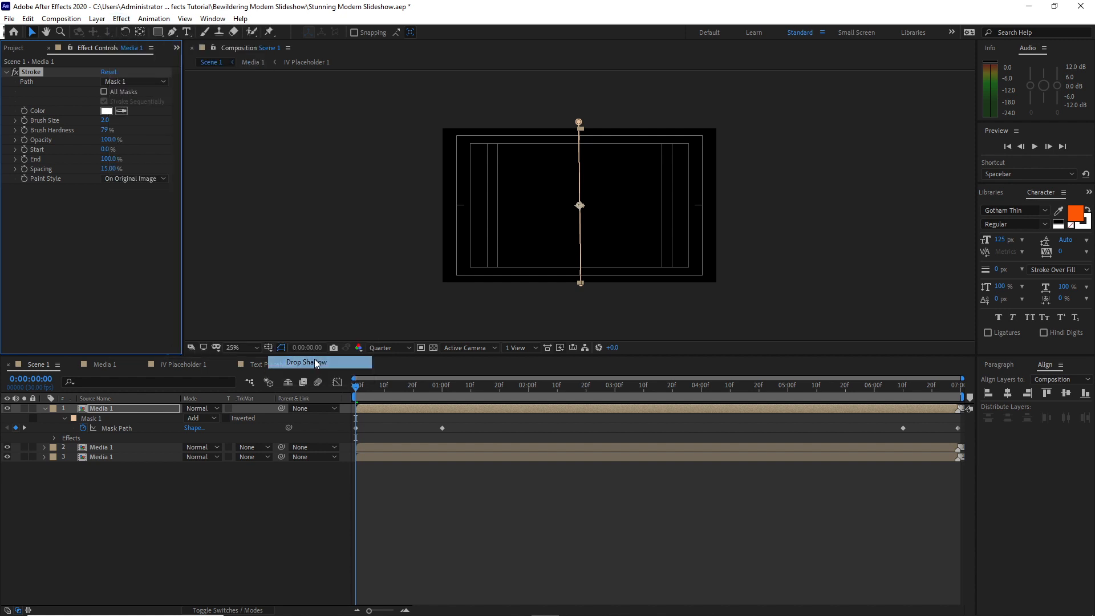
click(103, 259)
text(25)
key(shift+Tab)
text(0)
key(Return)
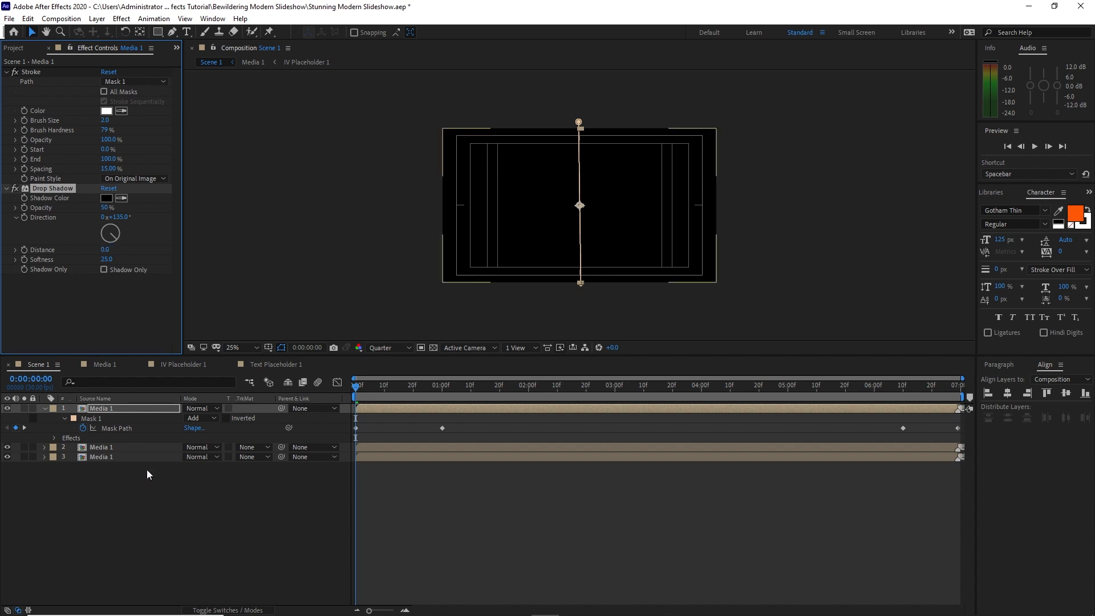
Copy the top layer's Drop Shadow effect onto the two lower Media 1 layers, and preview the Scene 1 animation
right_click(64, 189)
click(80, 226)
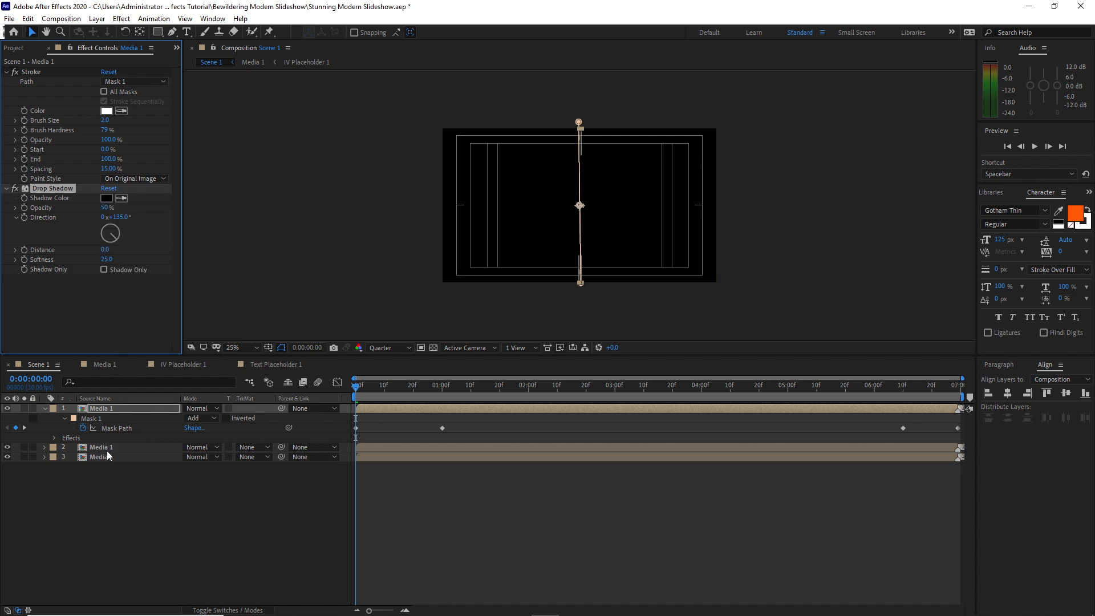
click(103, 447)
click(28, 18)
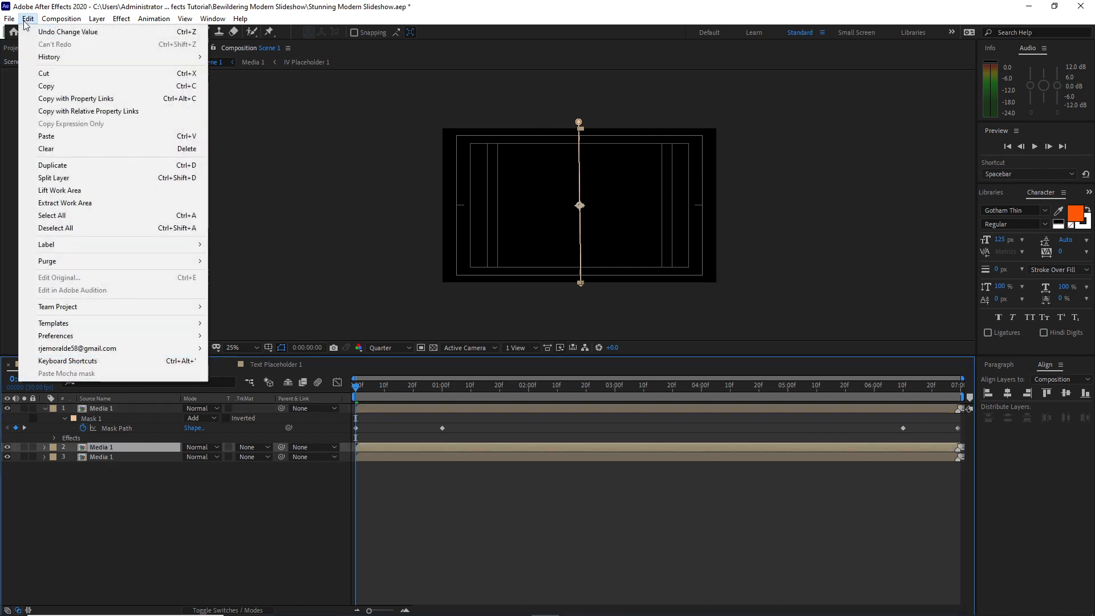
click(47, 137)
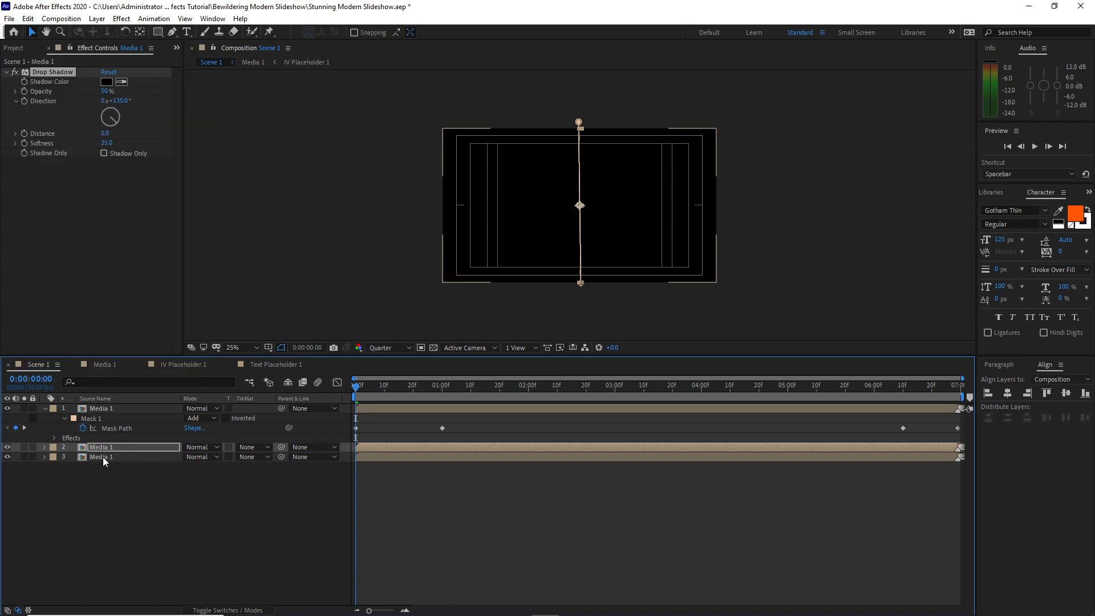
click(104, 459)
click(27, 18)
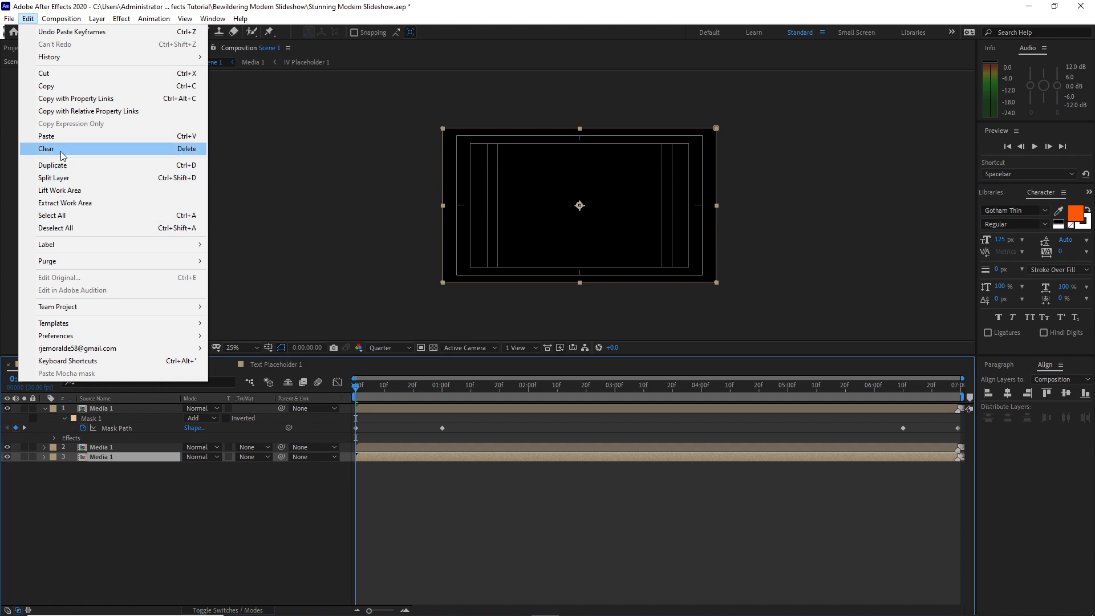
click(47, 136)
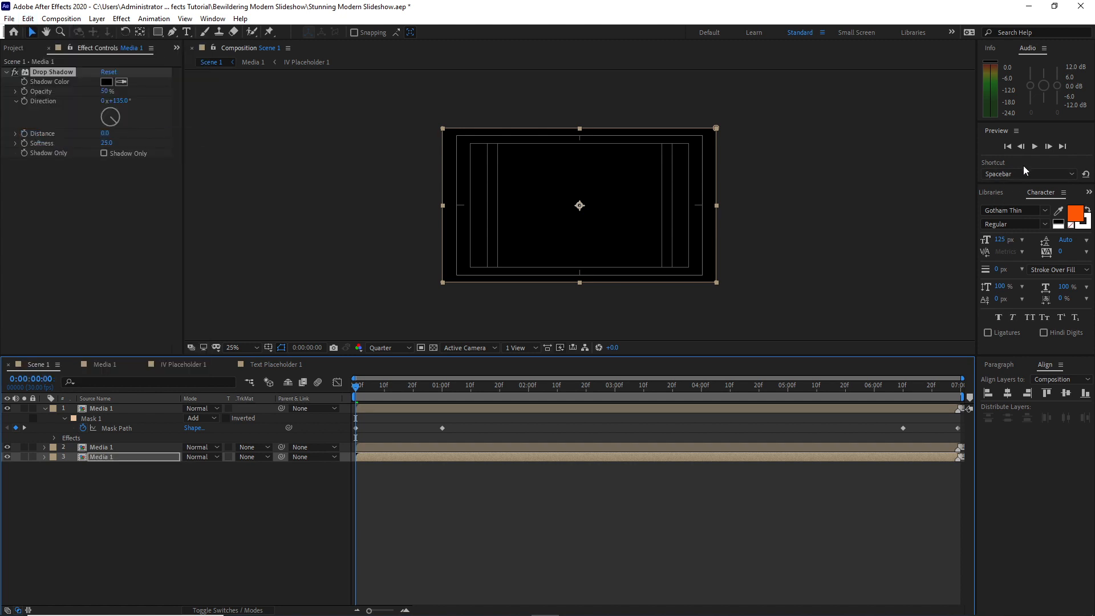
click(1033, 149)
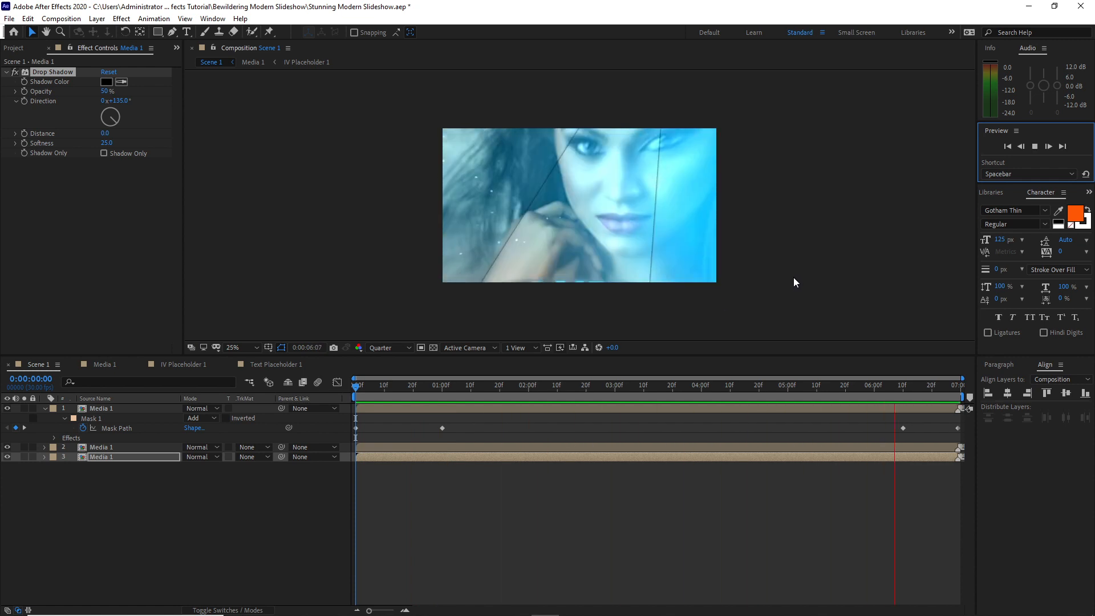
key(space)
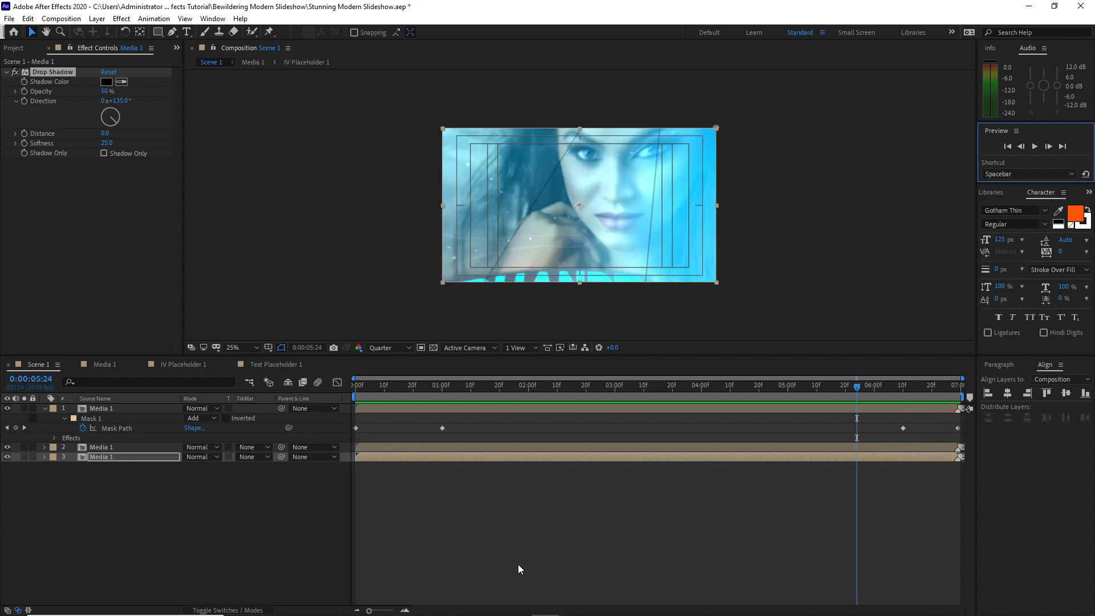